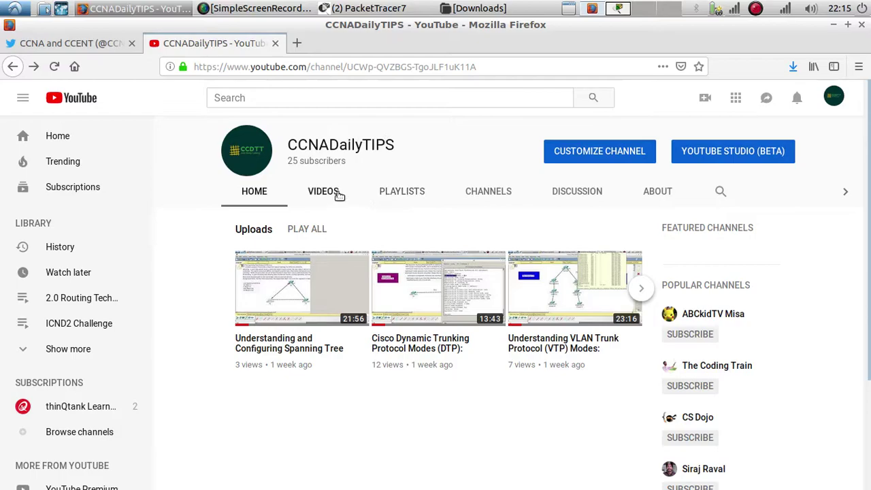
Browse the uploaded videos on the CCNADailyTIPS YouTube channel down to the oldest ones and back
left_click(339, 193)
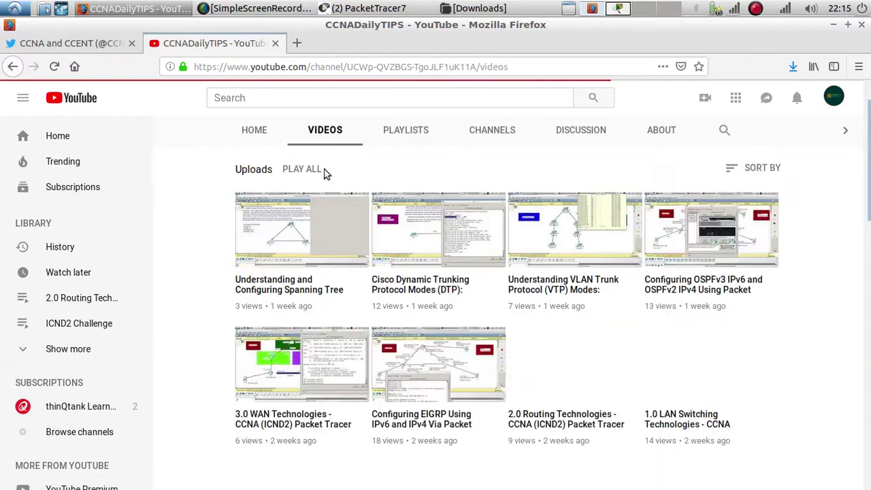
scroll(313, 305, "down", 5)
scroll(313, 306, "down", 10)
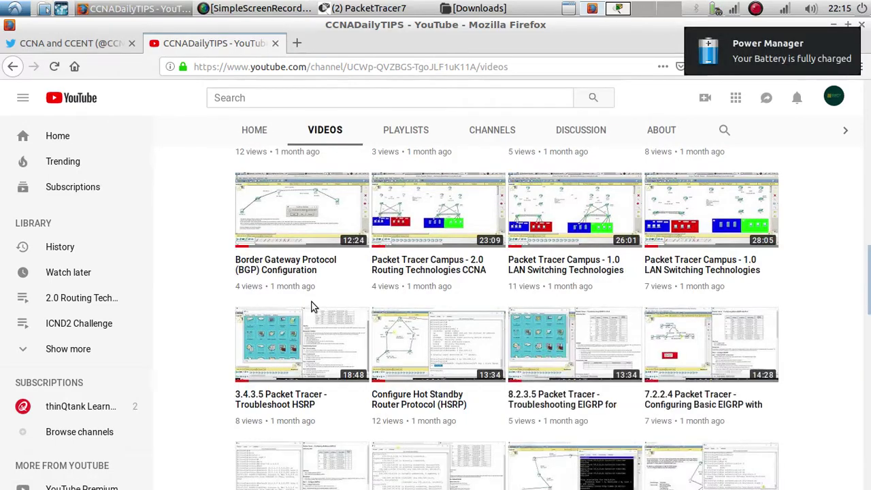
scroll(313, 306, "down", 10)
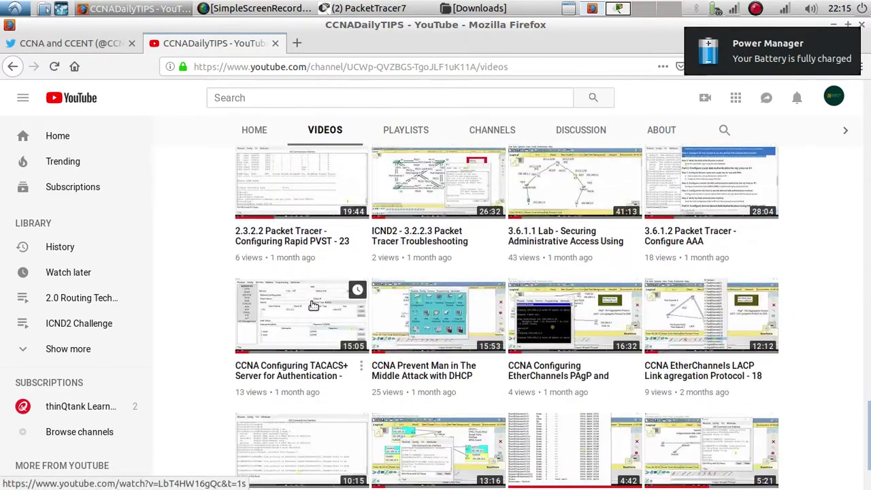
scroll(314, 306, "down", 5)
scroll(314, 306, "down", 1)
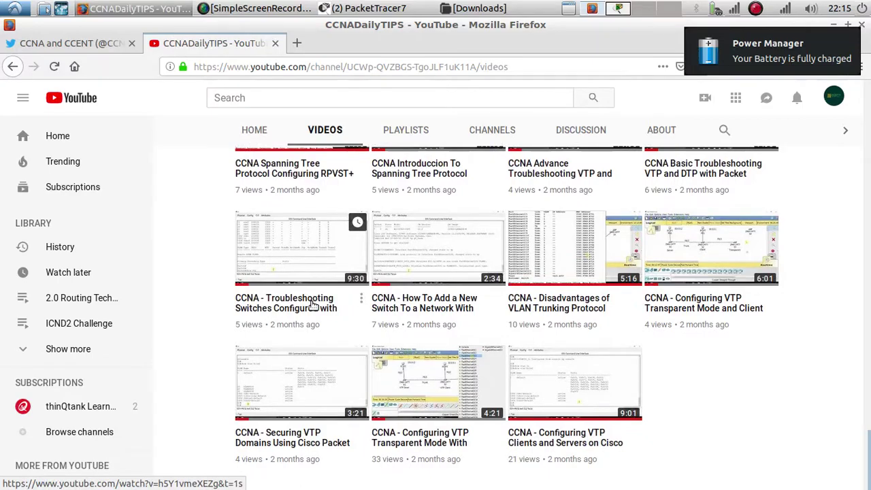
scroll(313, 306, "up", 10)
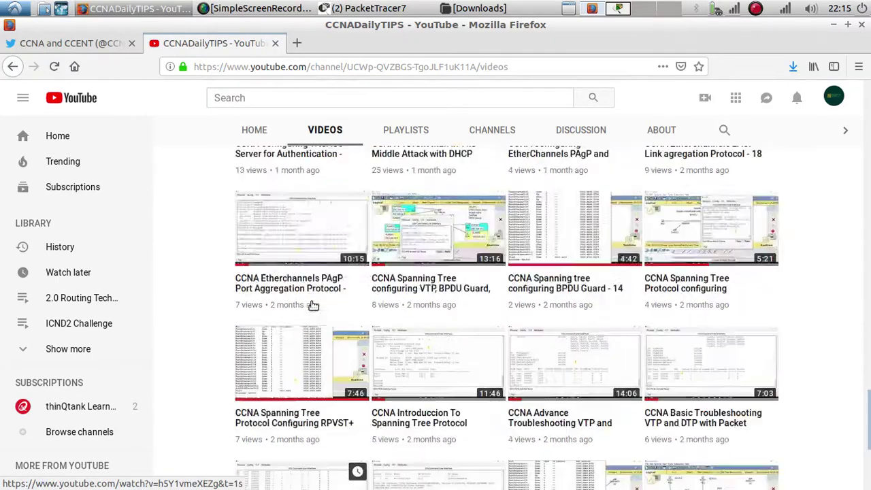
scroll(313, 305, "up", 9)
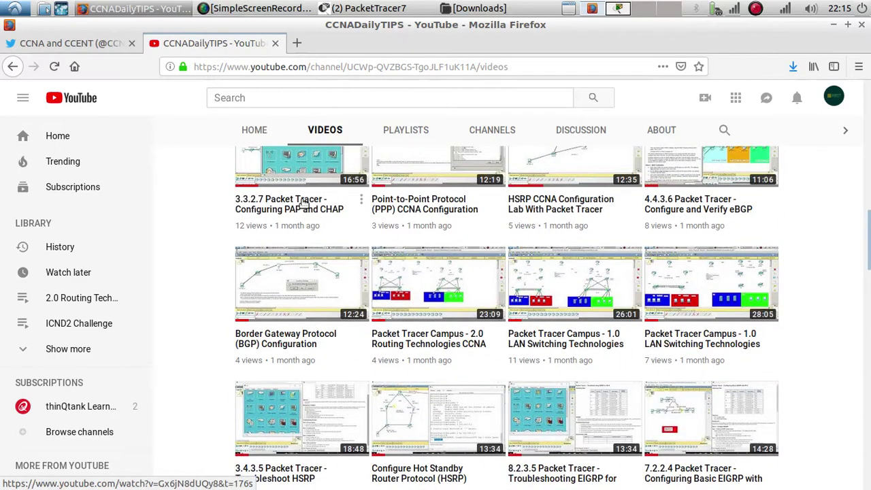
Switch to the CCNADailyTIPS Twitter profile and look over its handle and recent tweets
left_click(88, 43)
scroll(253, 236, "down", 5)
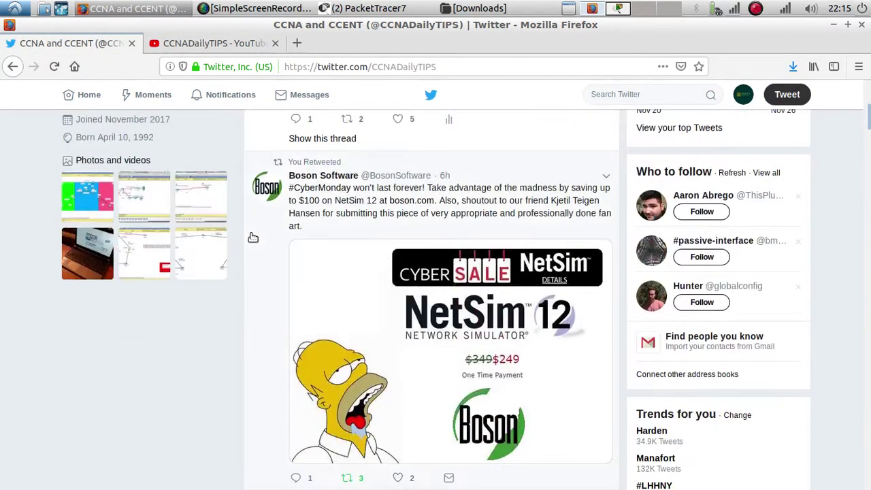
scroll(253, 236, "up", 4)
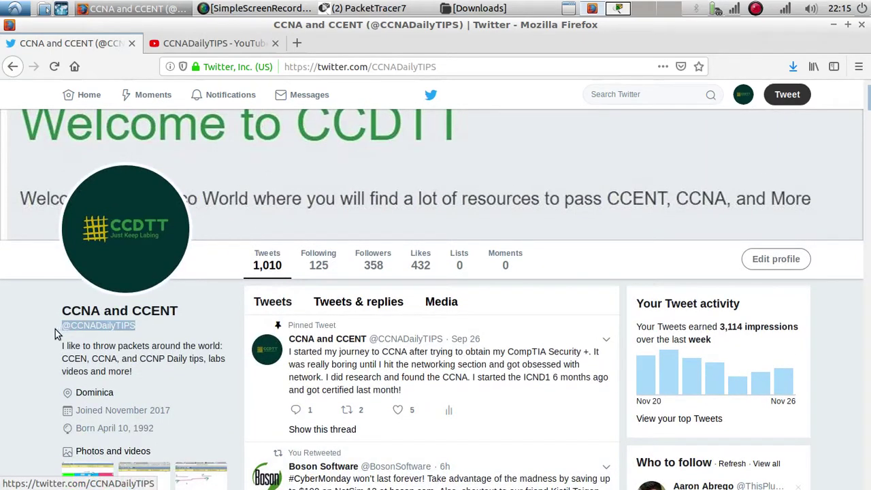
scroll(38, 338, "down", 10)
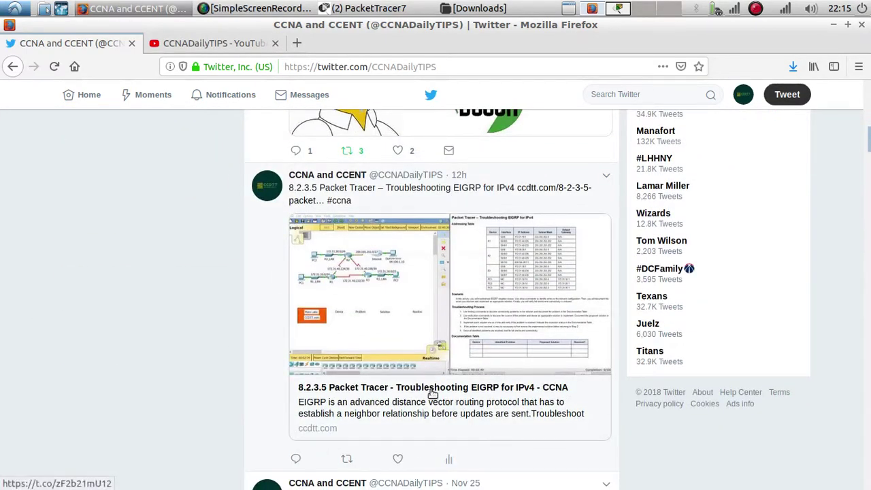
scroll(352, 393, "up", 1)
scroll(352, 394, "up", 8)
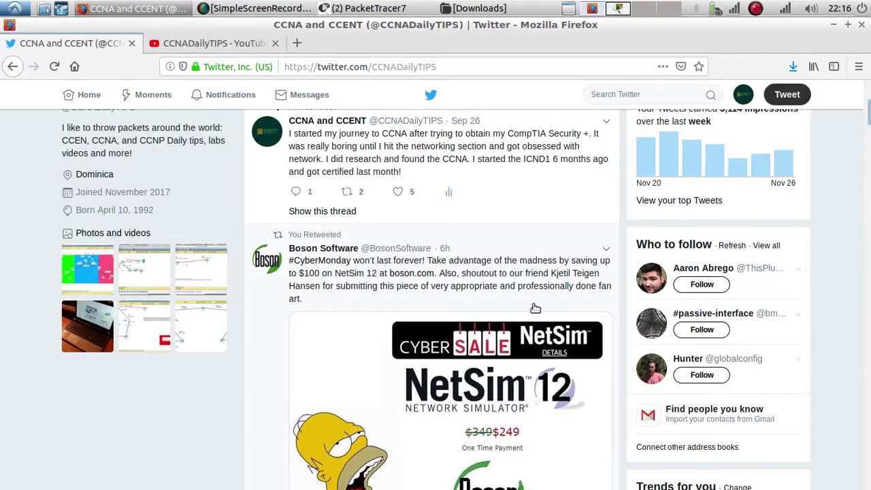
scroll(441, 371, "down", 5)
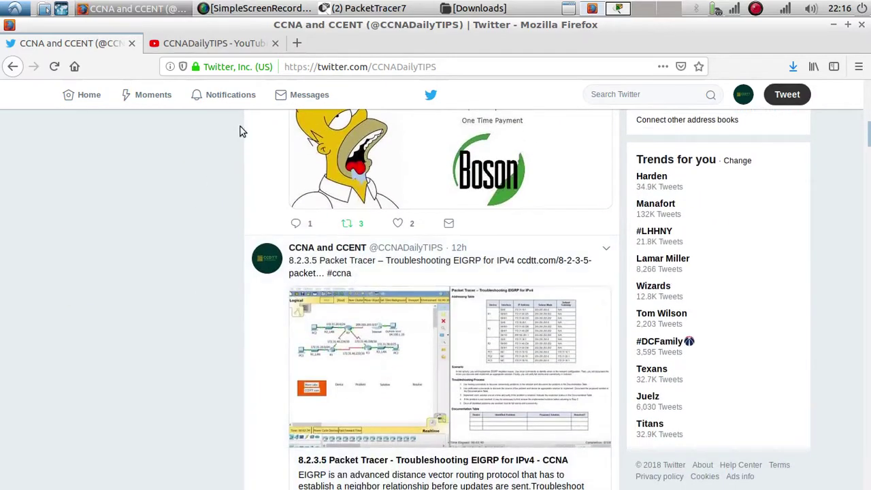
Minimize the browser and maximize the Cisco Packet Tracer window showing the Configuring VLANs topology
left_click(832, 26)
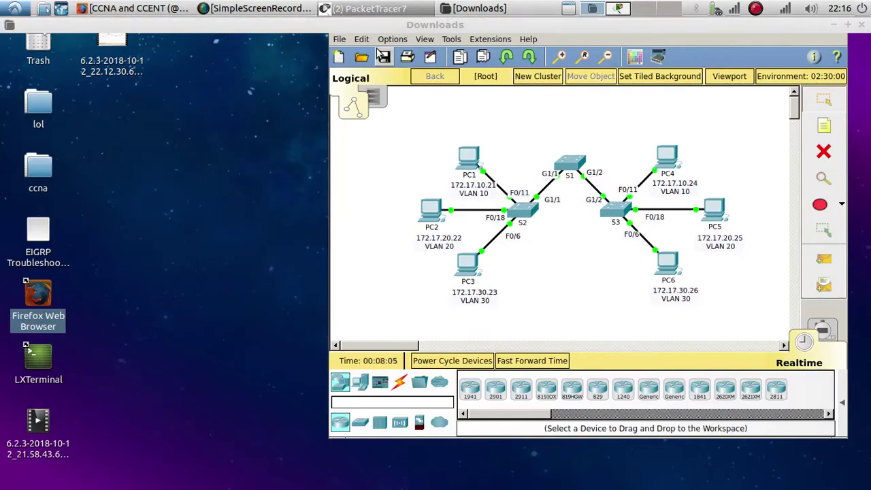
left_click(563, 39)
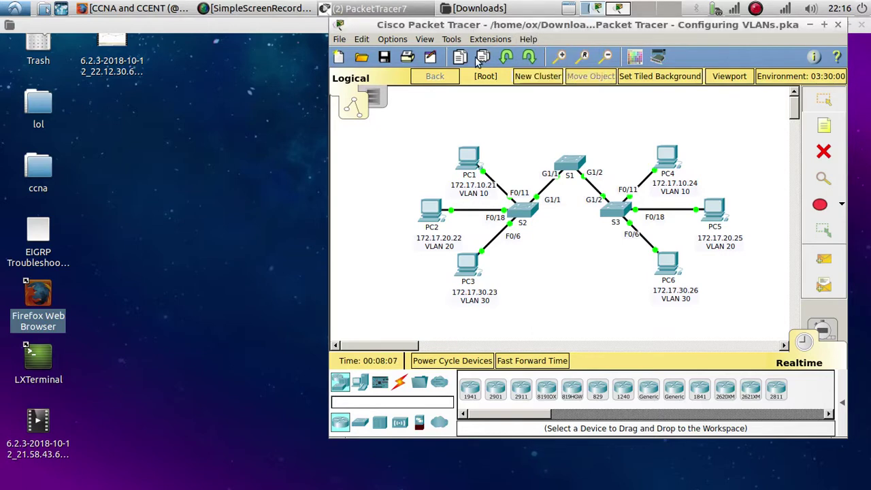
left_click_drag(552, 25, 281, 54)
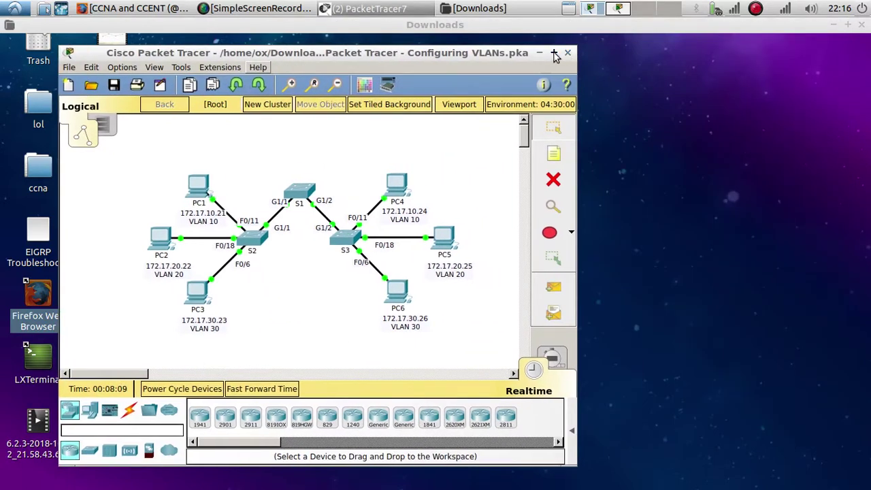
left_click(555, 53)
Bring up the PT Activity instructions and read the lab title, objectives and Background section
left_click(376, 8)
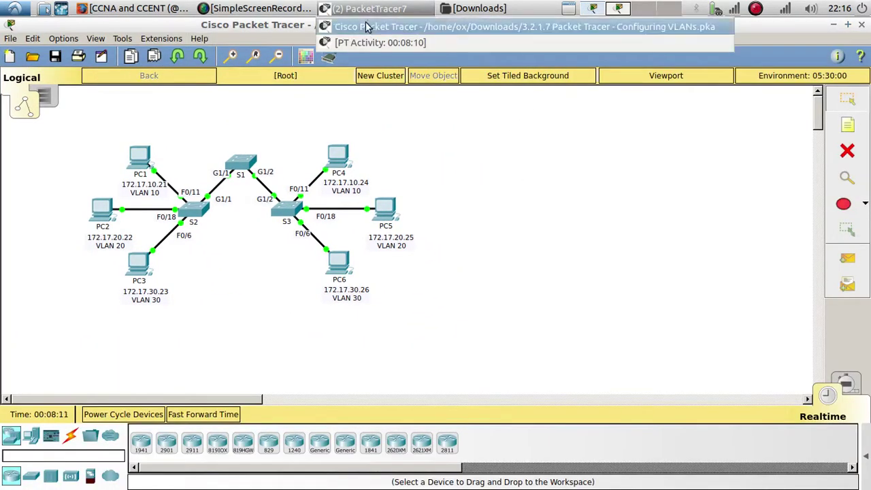
left_click(362, 41)
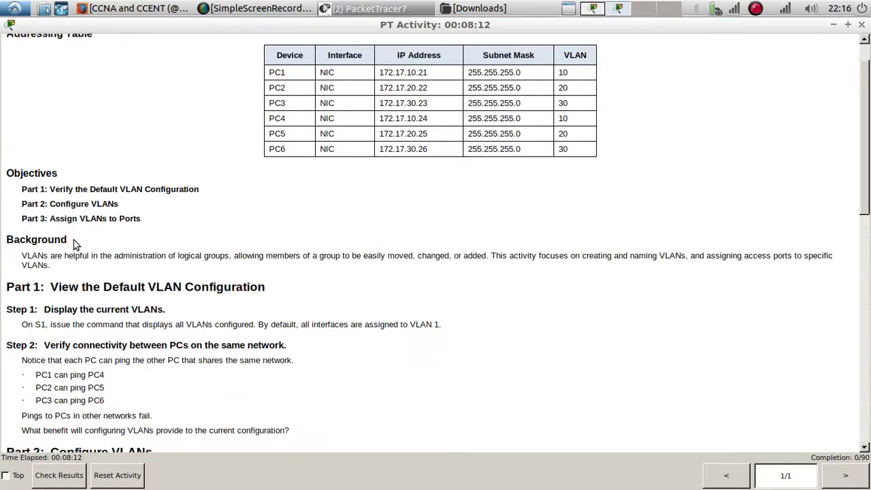
scroll(75, 217, "up", 1)
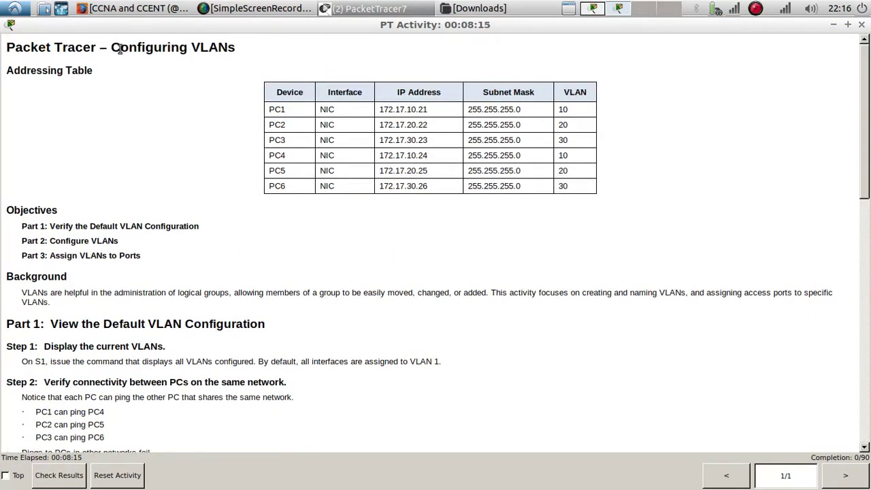
left_click_drag(120, 47, 253, 60)
left_click(123, 290)
left_click_drag(64, 304, 7, 276)
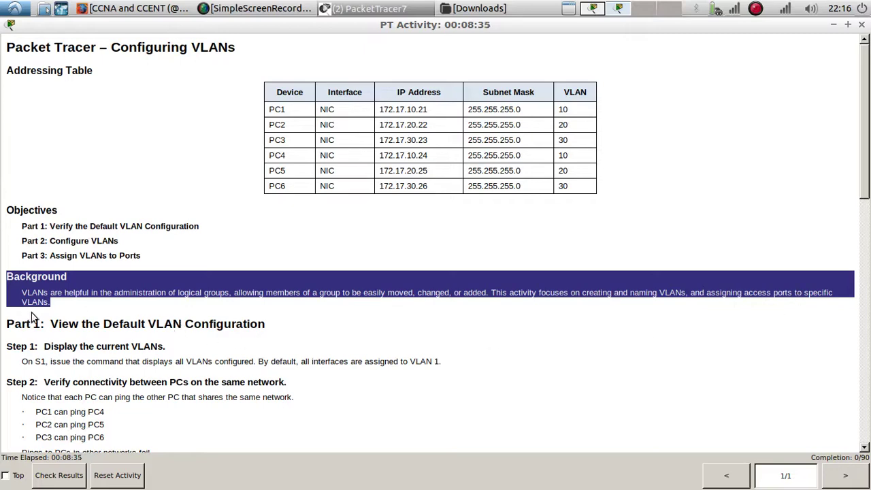
Read Part 1, Step 1 of the instructions about displaying the current VLANs on S1
scroll(250, 336, "down", 4)
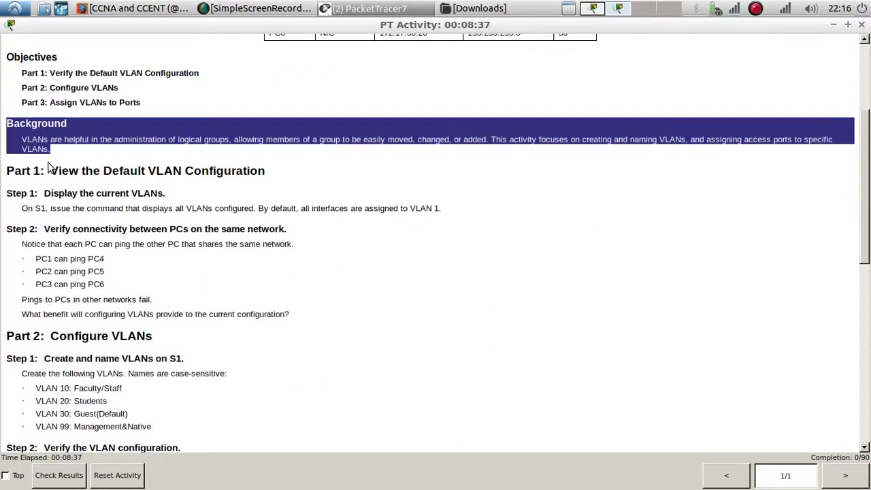
left_click_drag(53, 171, 288, 172)
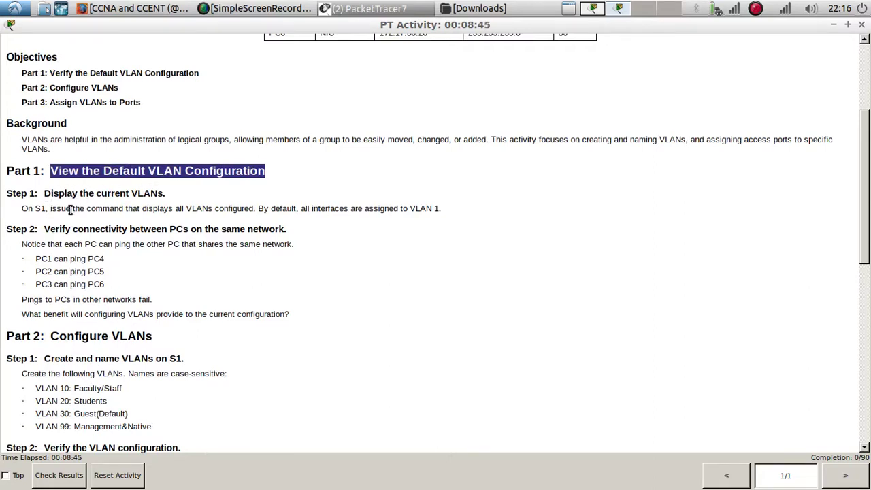
left_click_drag(21, 211, 427, 210)
left_click(450, 202)
triple_click(450, 204)
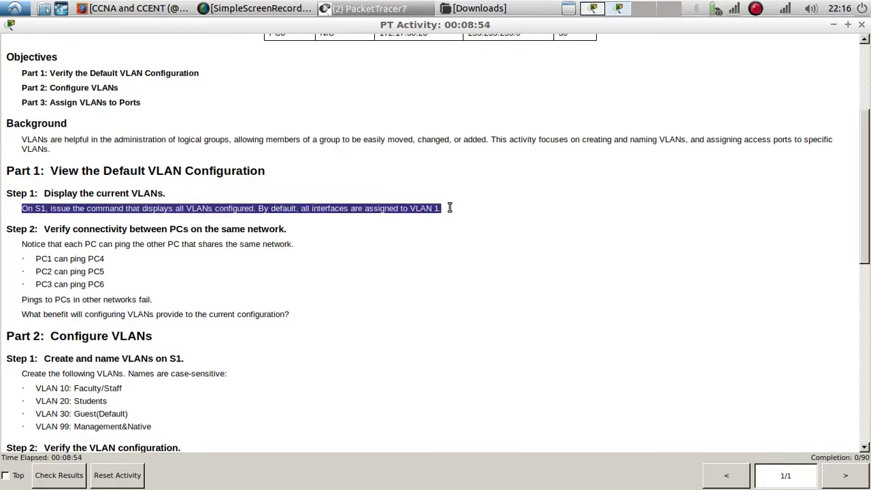
Return to the network topology and open the command line interface of switch S1
left_click(344, 8)
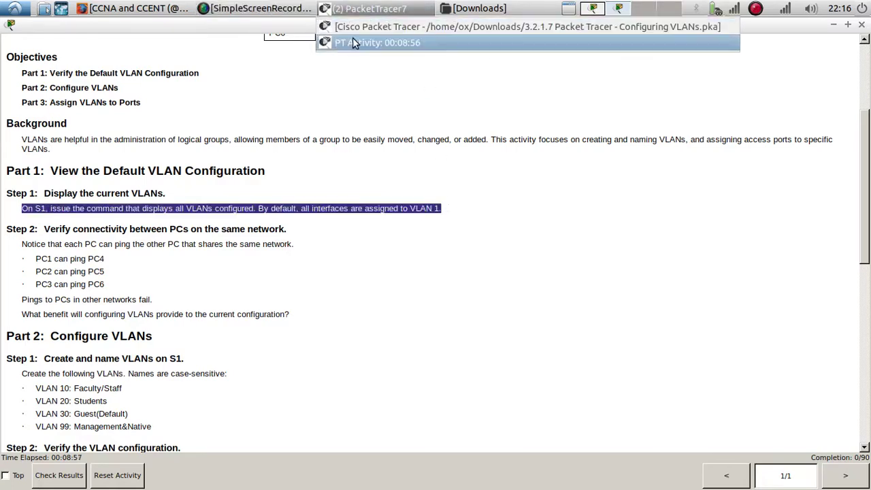
left_click(363, 29)
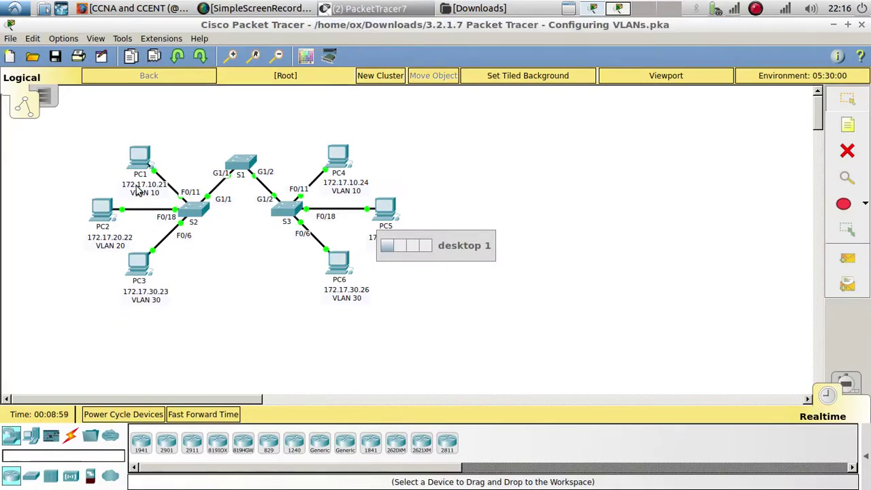
left_click(249, 165)
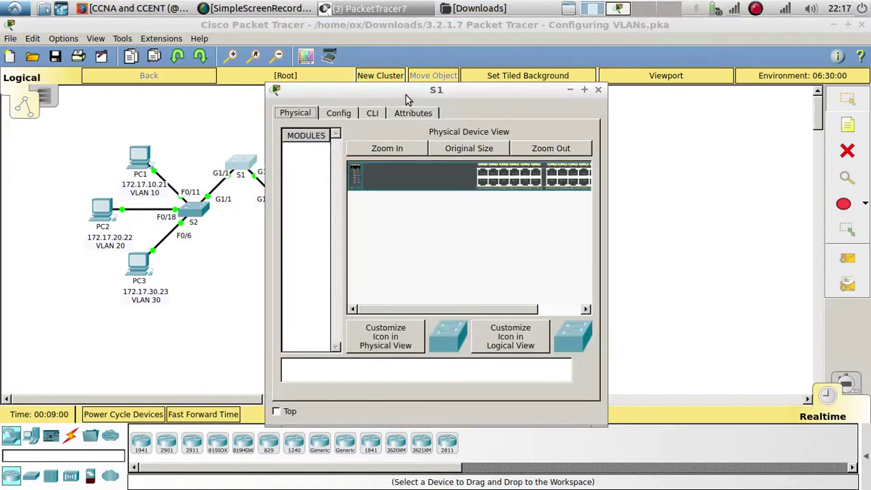
left_click_drag(407, 92, 543, 92)
left_click(510, 113)
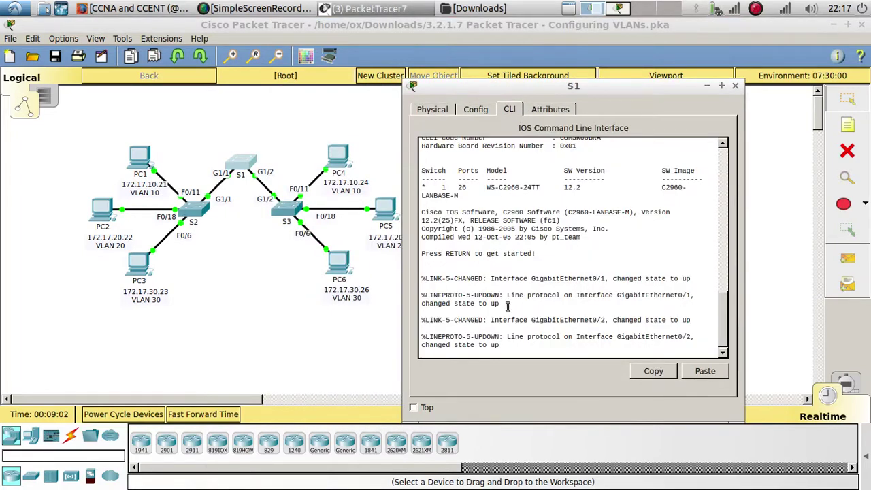
Enter privileged EXEC mode on S1 and list its VLANs with the show vlan command
key("Return")
key("Return")
key("Return")
type("en")
key("Return")
type("co")
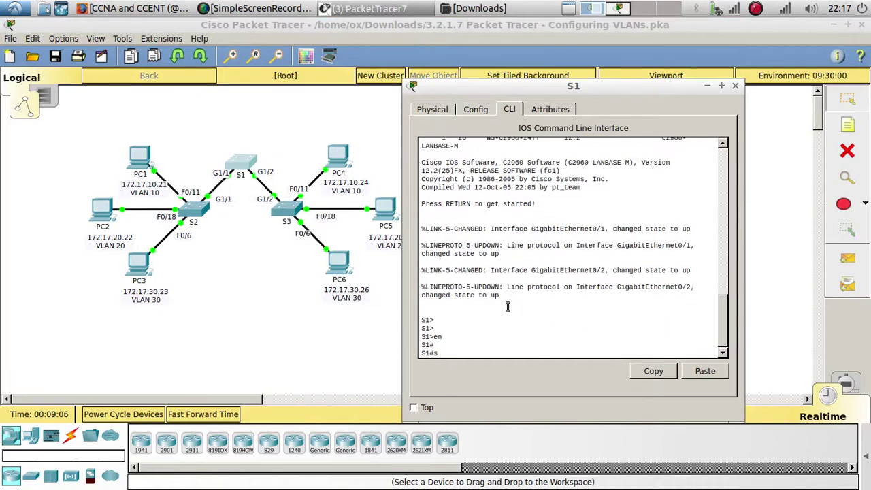
type("how vlan")
key("Return")
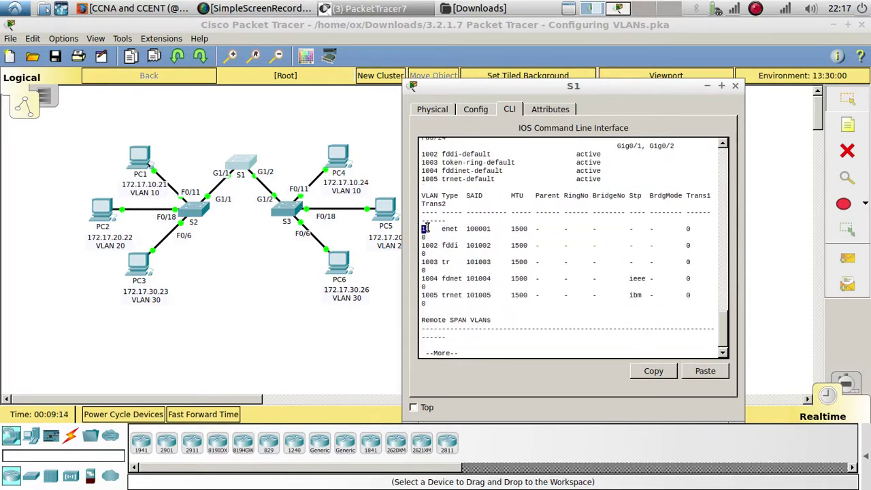
Go back to the activity instructions and review Part 1, Step 2 on PC connectivity, along with the Addressing Table
left_click(342, 12)
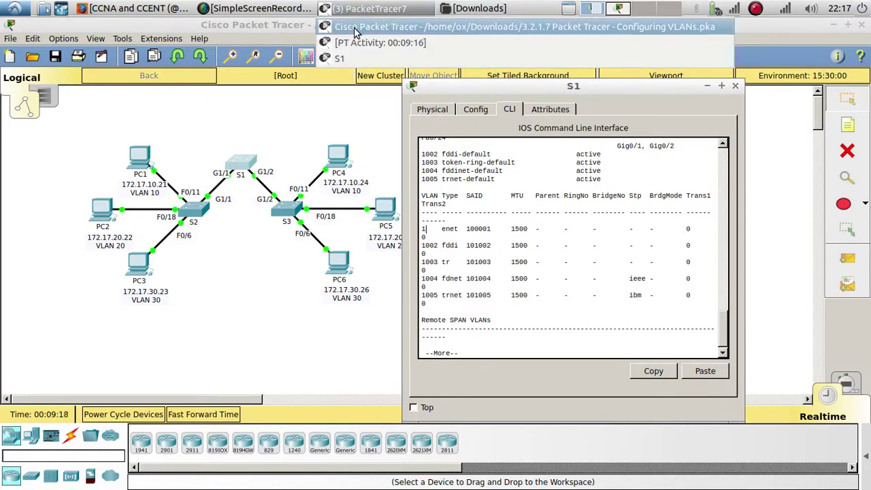
left_click(357, 41)
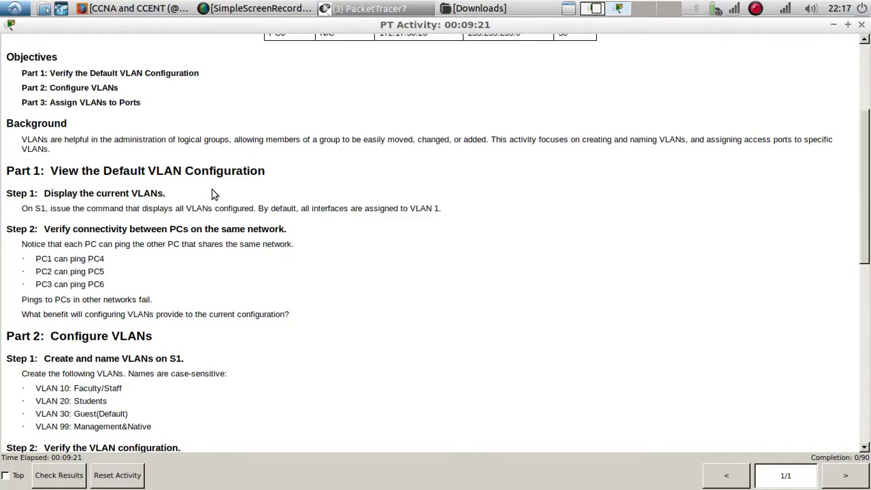
scroll(136, 227, "down", 3)
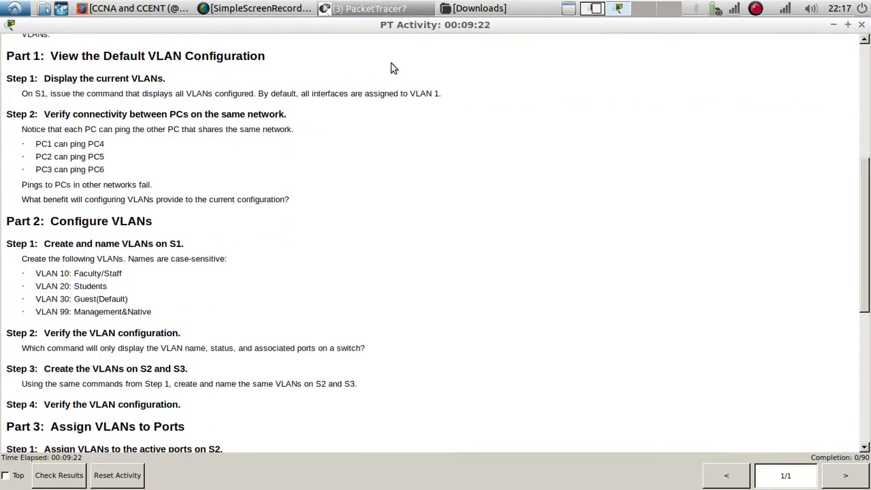
left_click_drag(301, 94, 381, 97)
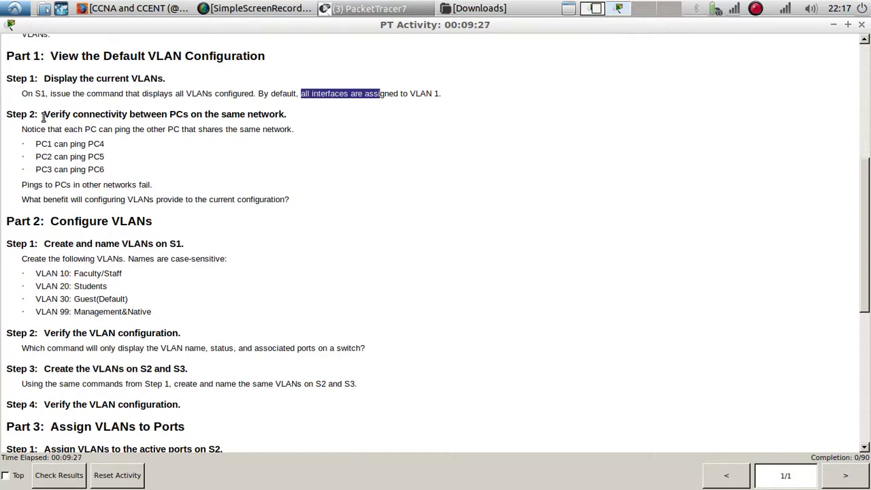
left_click_drag(43, 117, 301, 109)
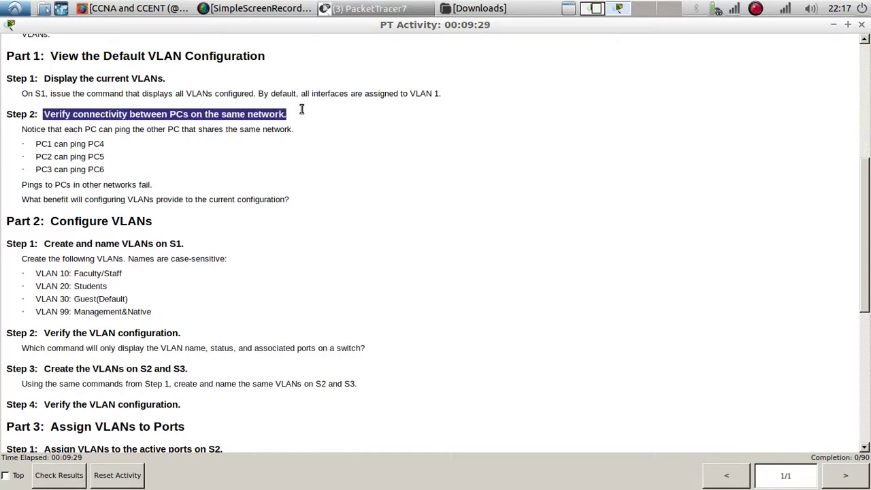
left_click(41, 144)
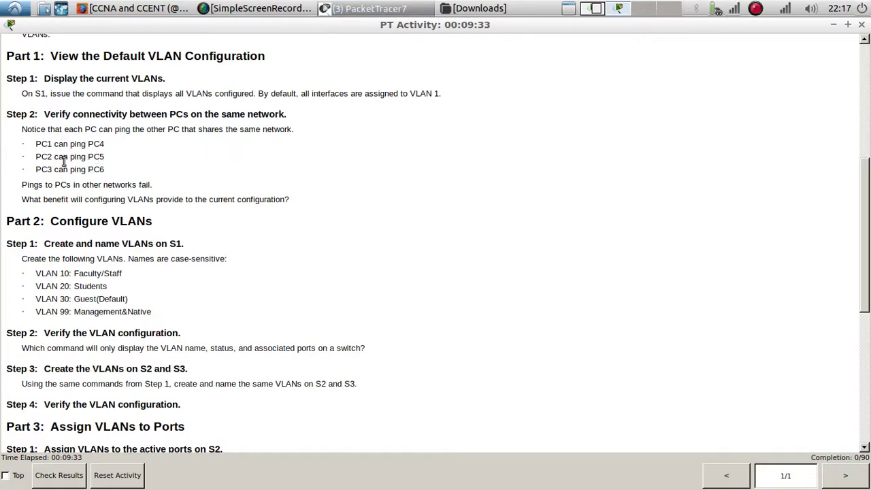
left_click_drag(20, 133, 299, 128)
left_click(129, 125)
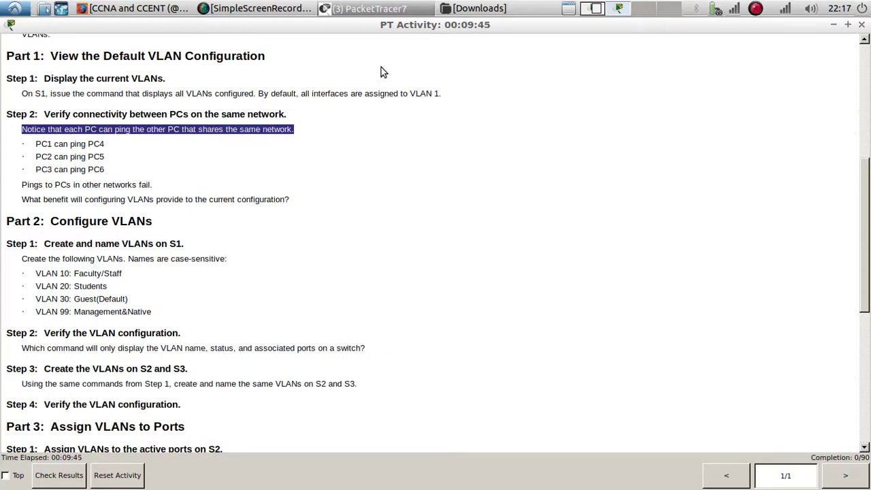
scroll(356, 124, "up", 8)
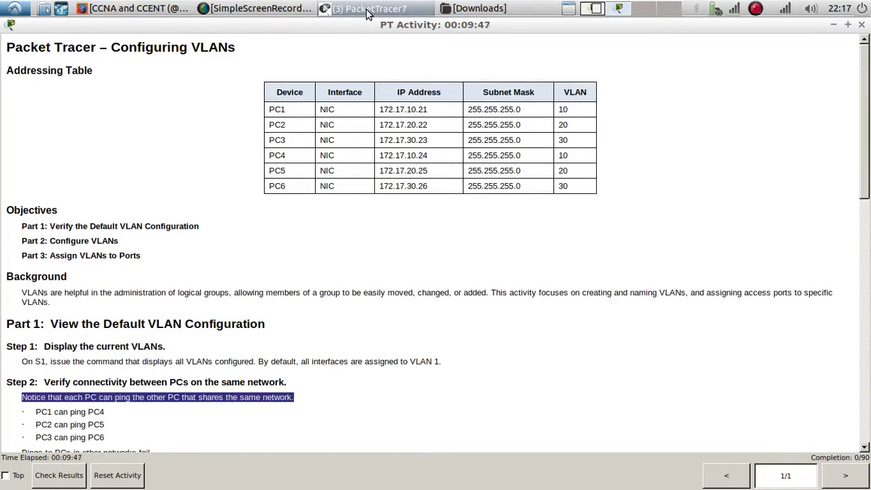
Open PC1's Command Prompt from the network topology and place its window beside the activity instructions
left_click(367, 14)
left_click(369, 25)
left_click(139, 158)
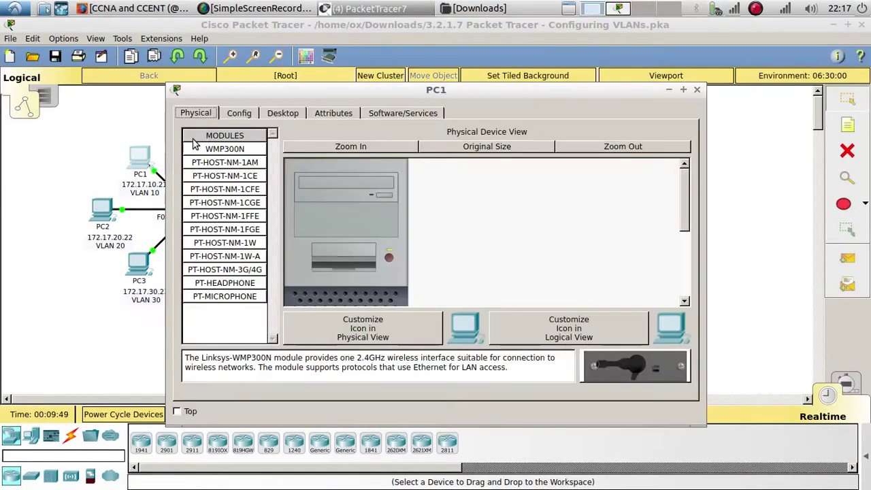
left_click_drag(239, 91, 405, 82)
left_click(459, 98)
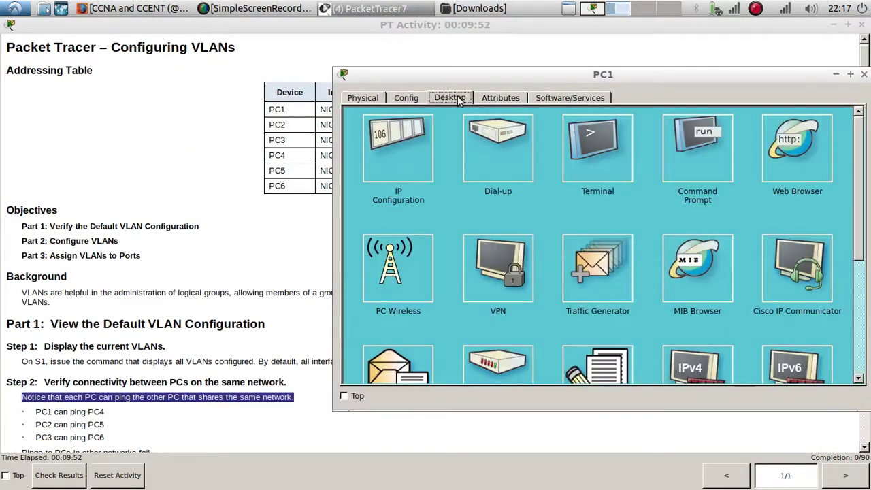
left_click(717, 158)
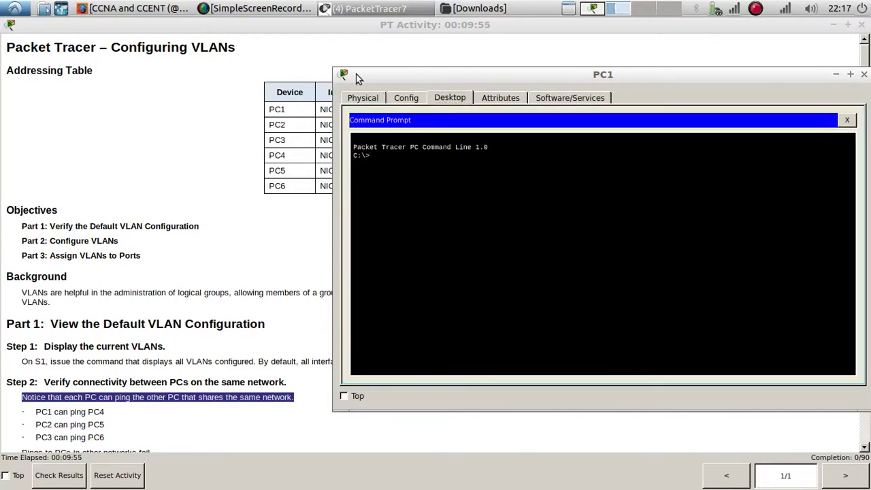
left_click_drag(431, 81, 618, 63)
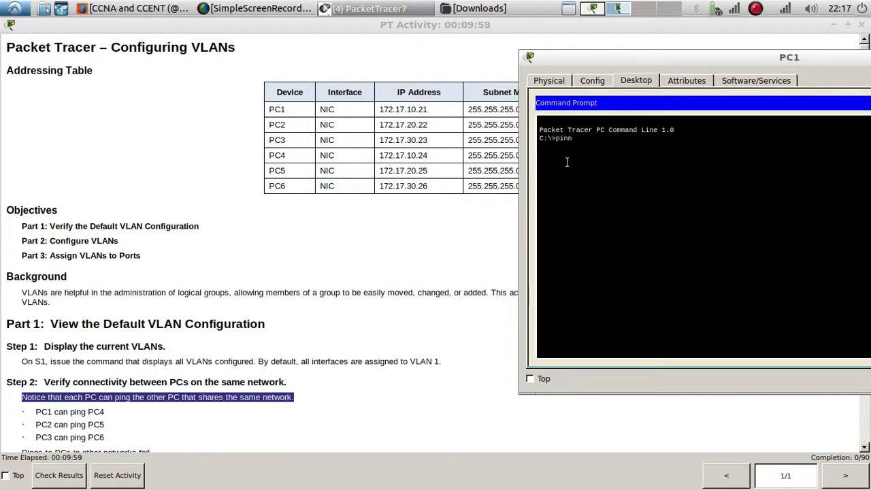
From PC1, ping PC4 at 172.17.10.24
type("pinng")
key("BackSpace")
key("BackSpace")
type("g 10")
type(".17.")
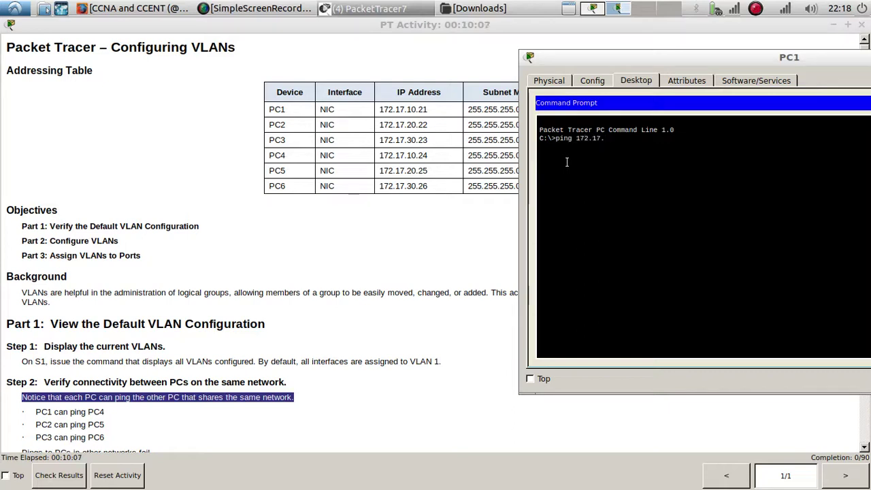
type("10")
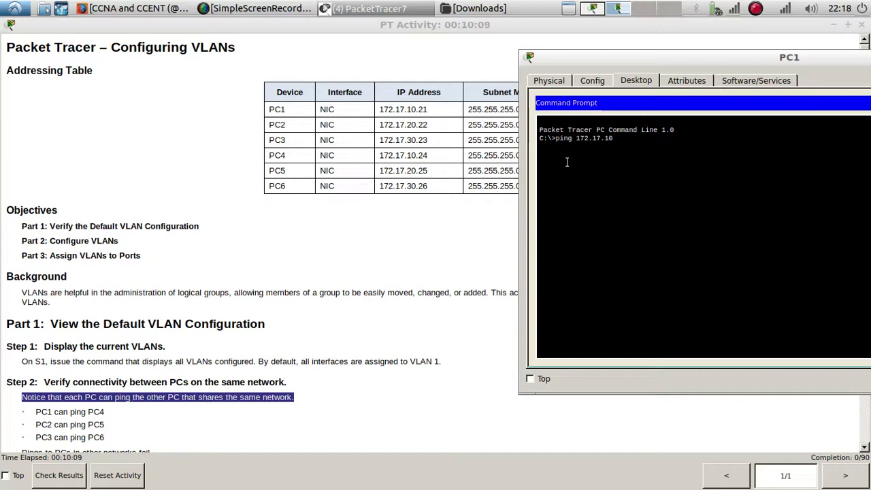
type(".24")
key("Return")
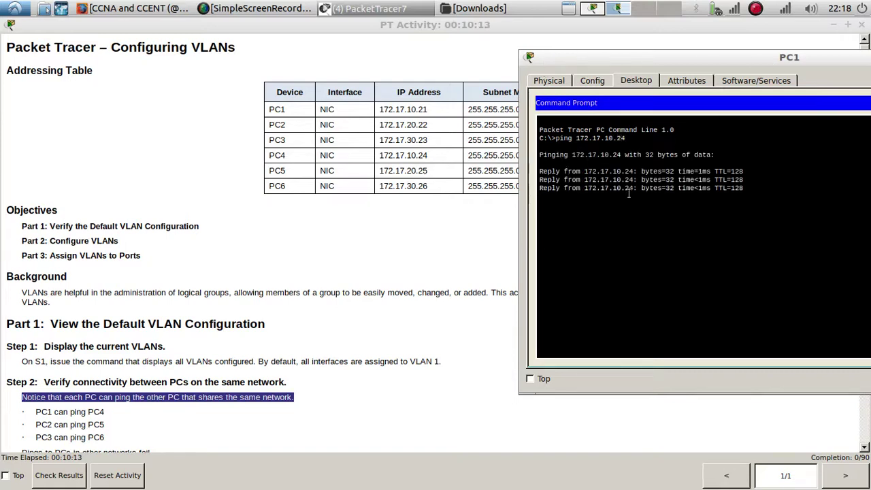
Open PC2 from the network topology and place its window beside the activity instructions
left_click(347, 8)
left_click(361, 28)
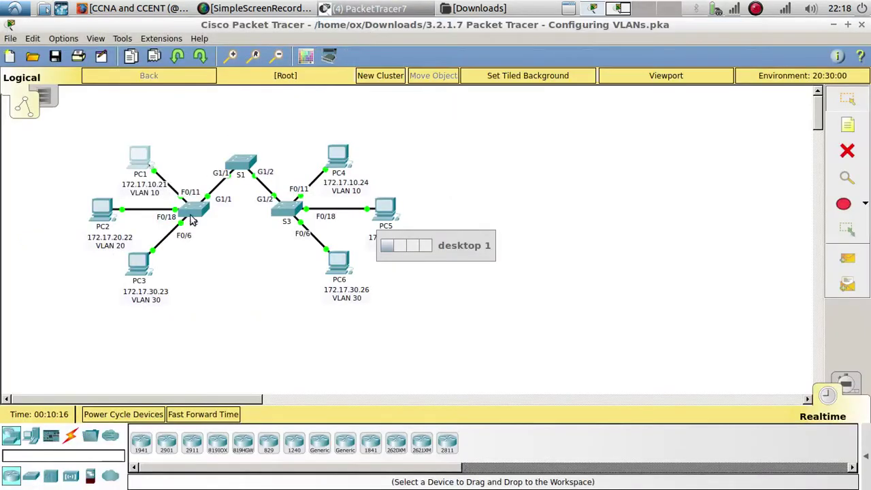
left_click(97, 212)
left_click_drag(238, 90, 859, 184)
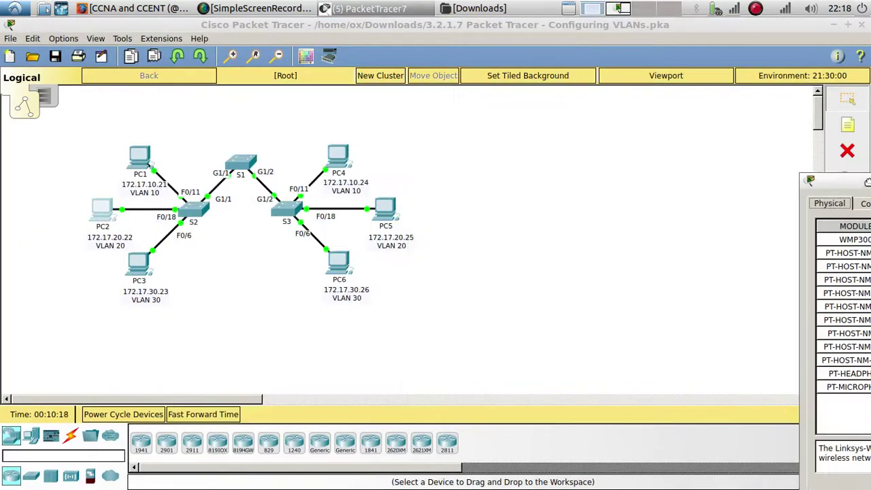
key("alt+Tab")
key("alt+Tab")
key("alt+Tab")
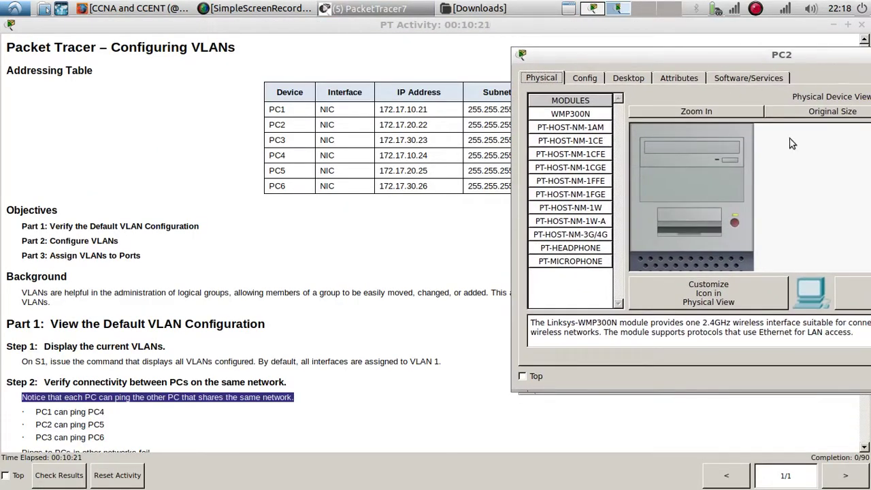
Open the Command Prompt on PC2 and ping PC5 at 172.17.20.25
left_click(630, 79)
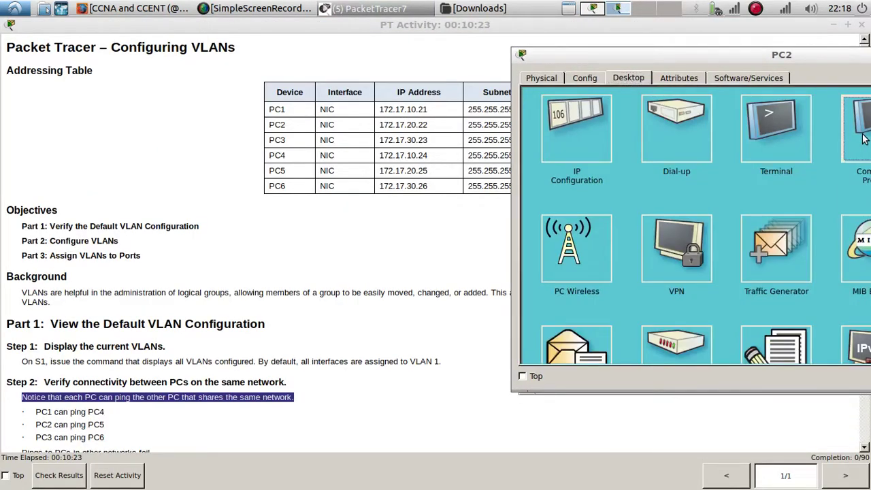
left_click(864, 136)
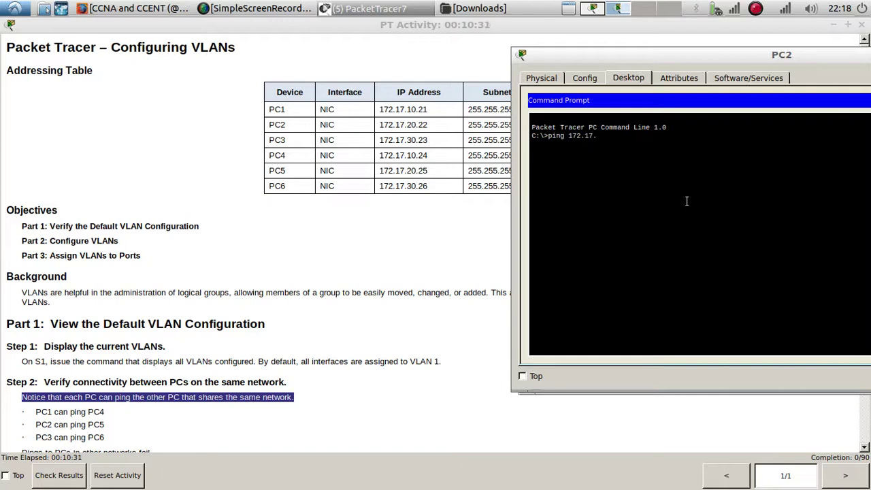
key("Return")
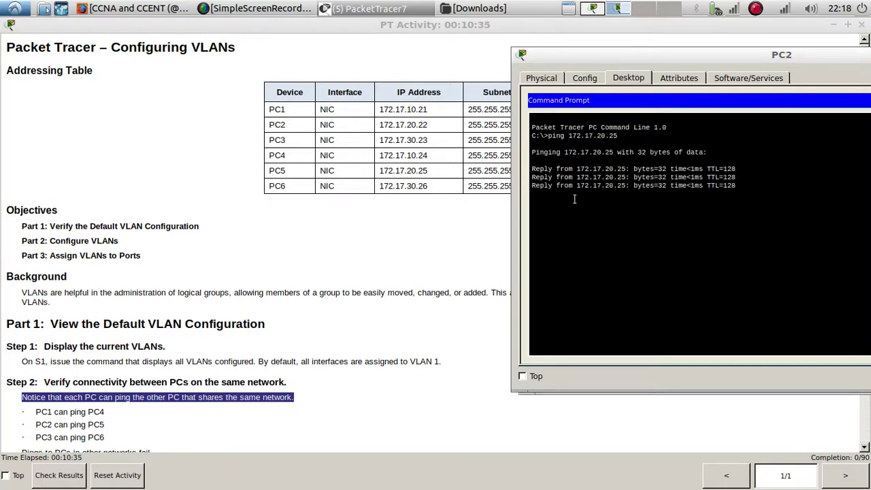
Open PC3 from the network topology and place its window beside the activity instructions
left_click(380, 8)
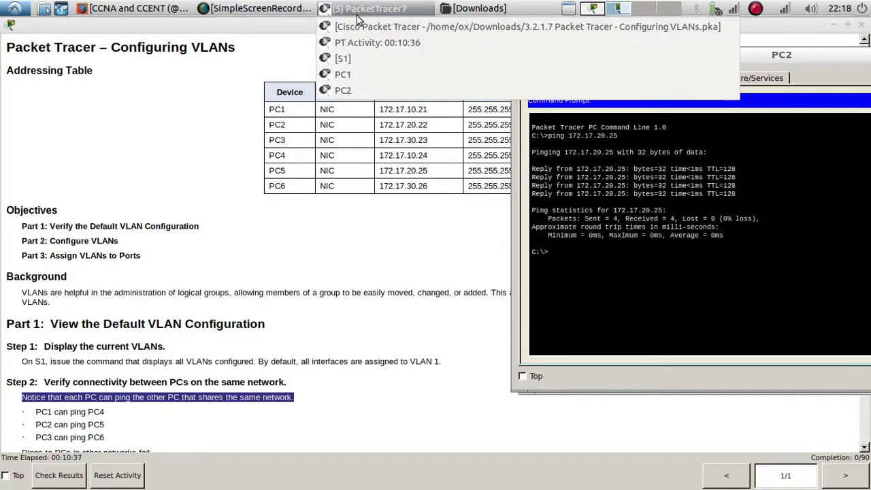
left_click(357, 25)
left_click(140, 262)
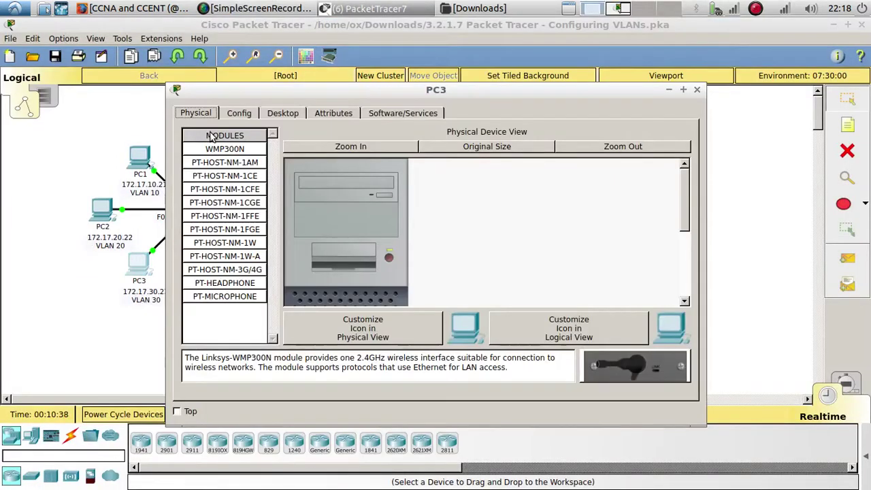
left_click_drag(218, 87, 482, 73)
Open the Command Prompt on PC3 and ping PC6 at 172.17.30.26
left_click(563, 96)
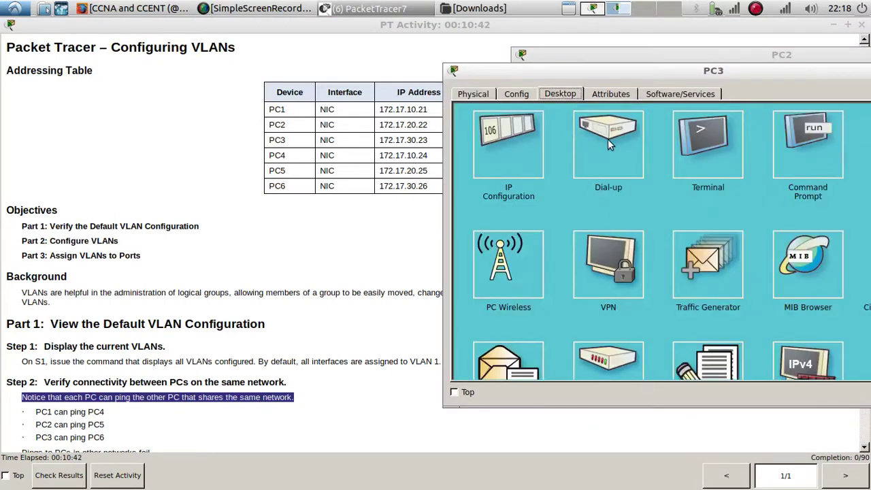
left_click(782, 145)
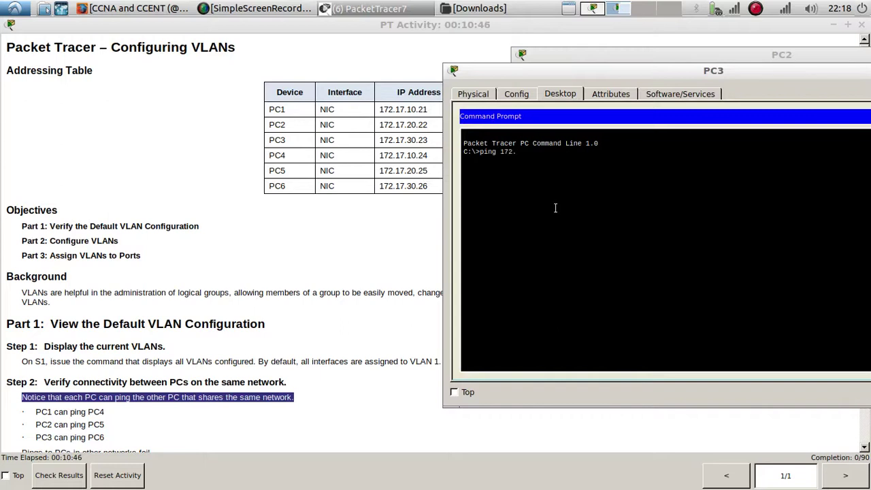
type(".30.26")
key("Return")
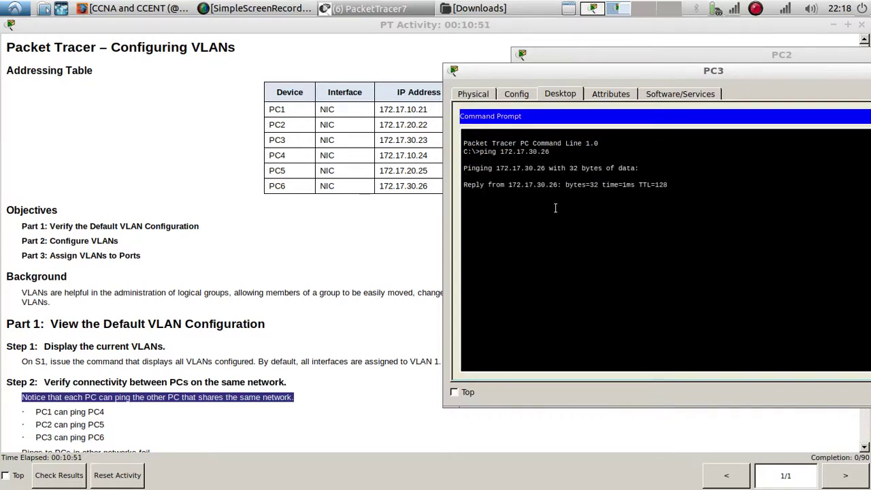
Read the rest of Part 1, Step 2 and the Part 2 instructions on creating and naming VLANs
scroll(139, 303, "down", 1)
scroll(139, 303, "down", 4)
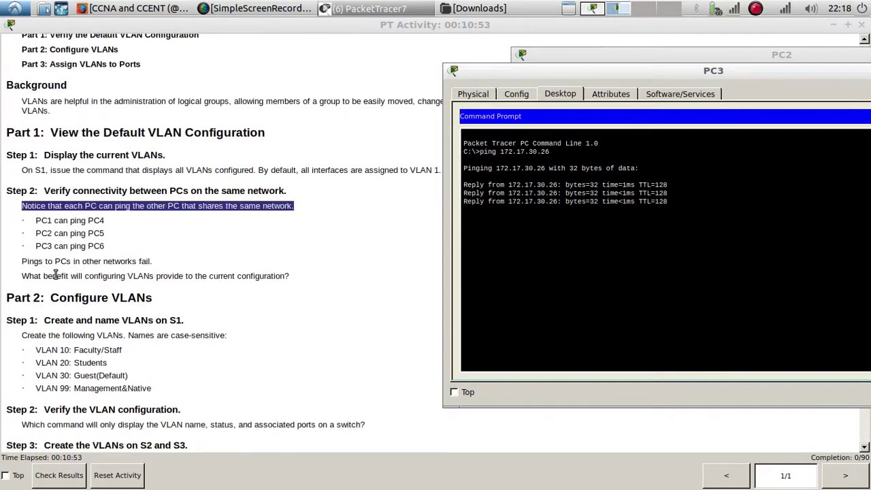
scroll(51, 274, "down", 1)
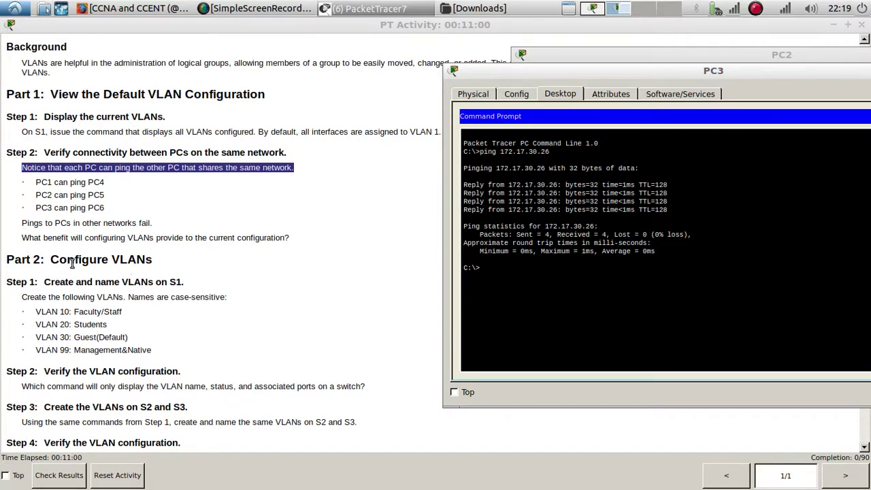
scroll(72, 264, "down", 3)
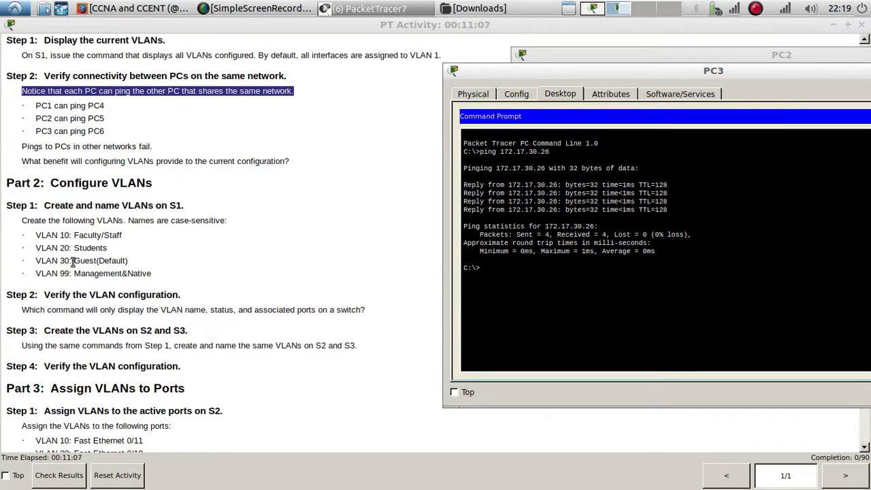
Open switch S1's command line interface beside the instructions and enlarge its window
left_click(371, 9)
left_click(364, 27)
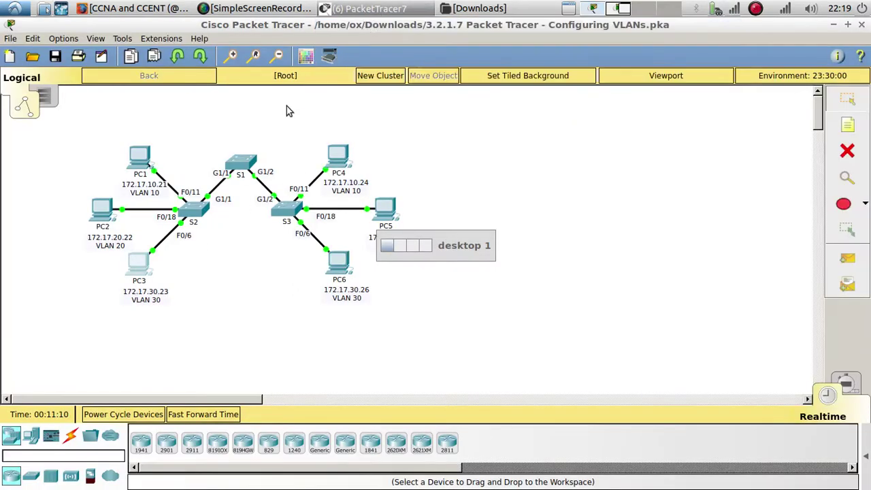
left_click(245, 158)
left_click_drag(470, 92, 557, 57)
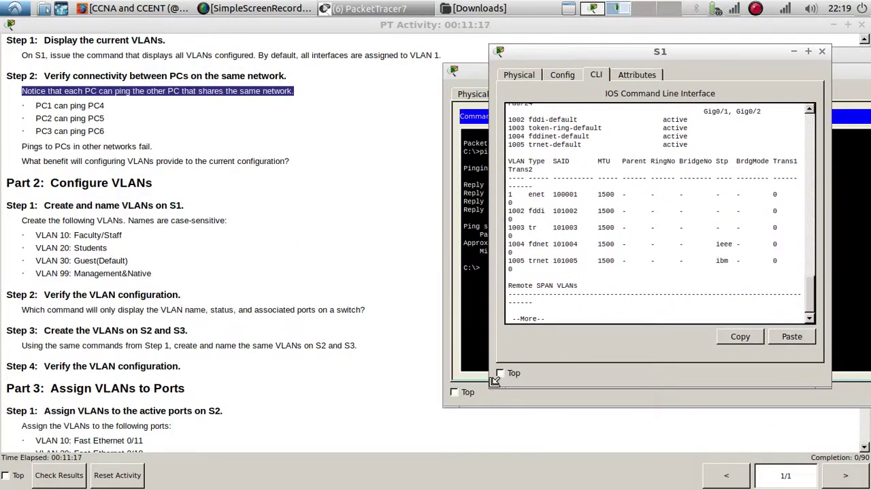
left_click_drag(494, 380, 325, 430)
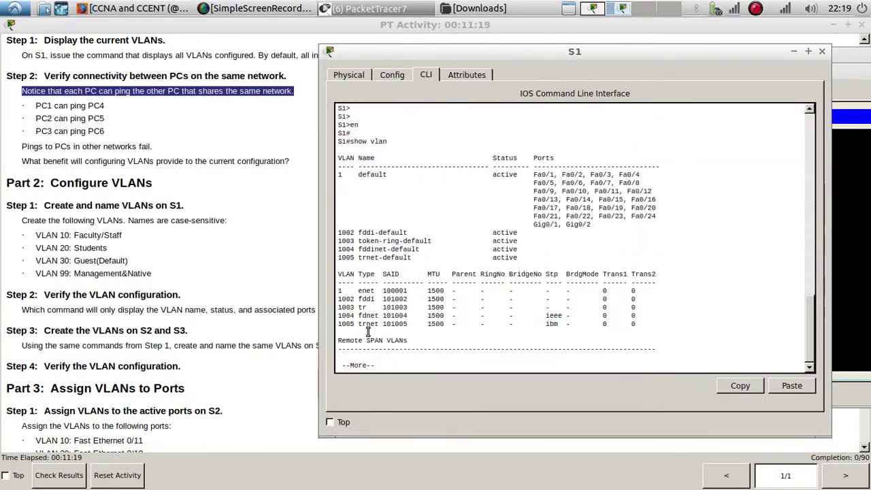
Set the CLI font size to 11 in the preferences, apply the change and close the preferences
left_click(373, 8)
left_click(320, 19)
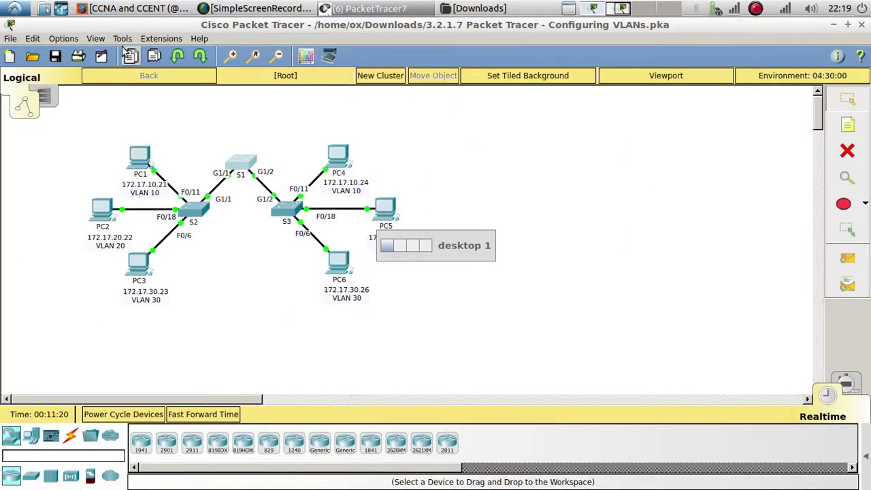
left_click(95, 38)
mouse_move(64, 39)
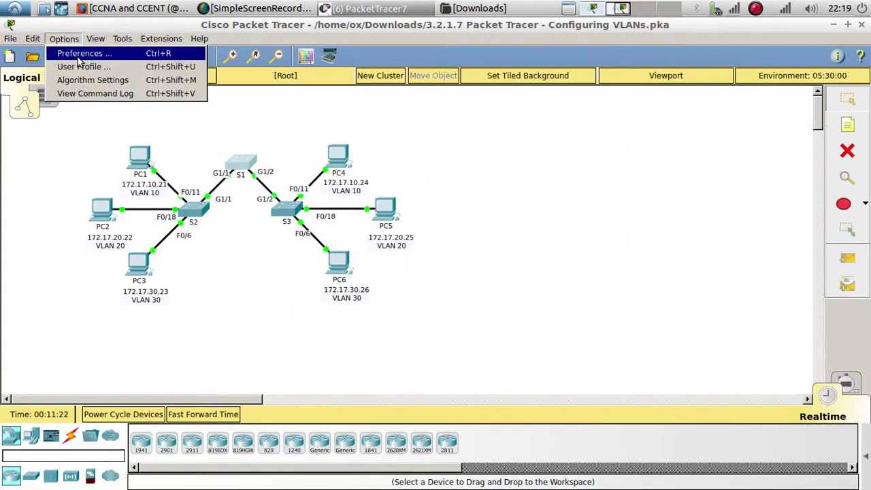
left_click(79, 55)
left_click(308, 47)
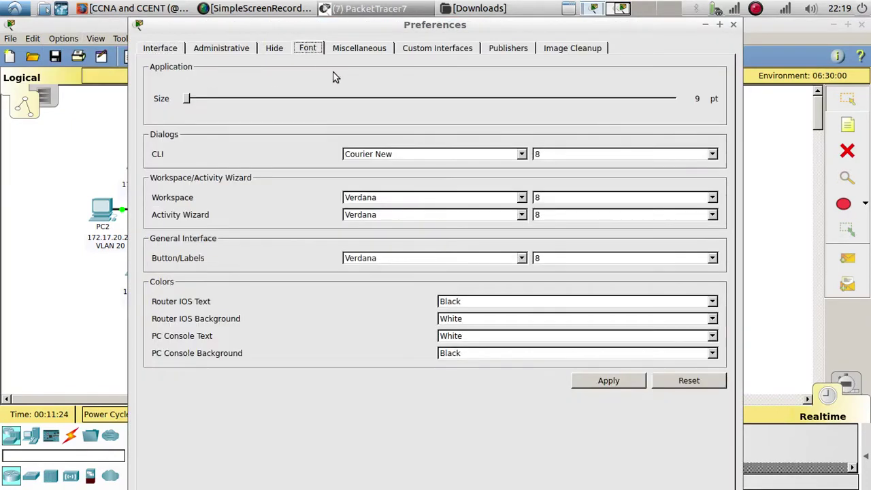
left_click(712, 154)
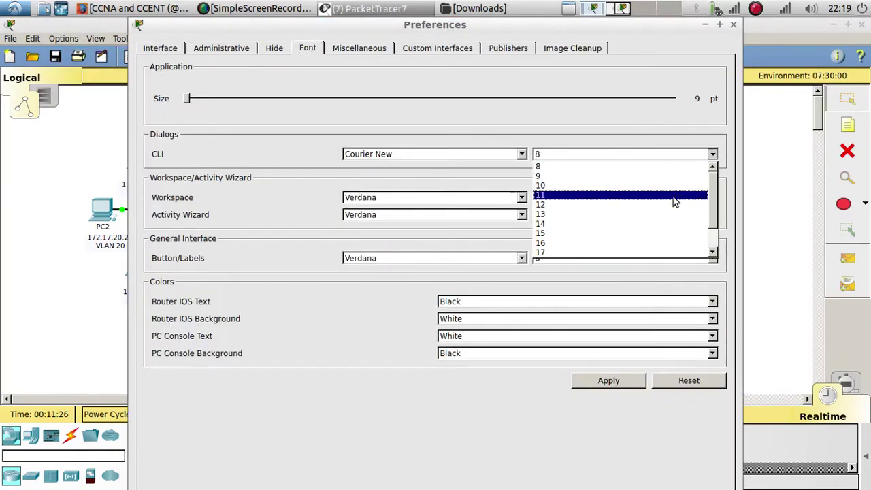
left_click(674, 204)
left_click(713, 155)
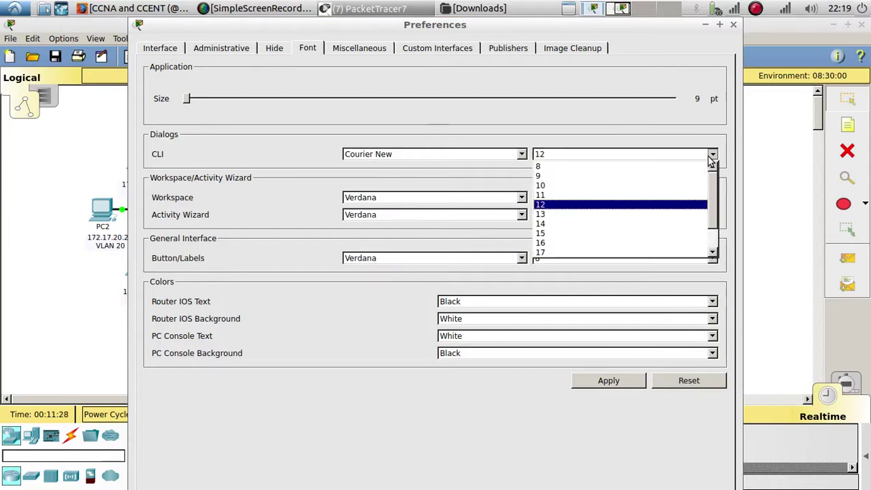
left_click(674, 194)
left_click(609, 381)
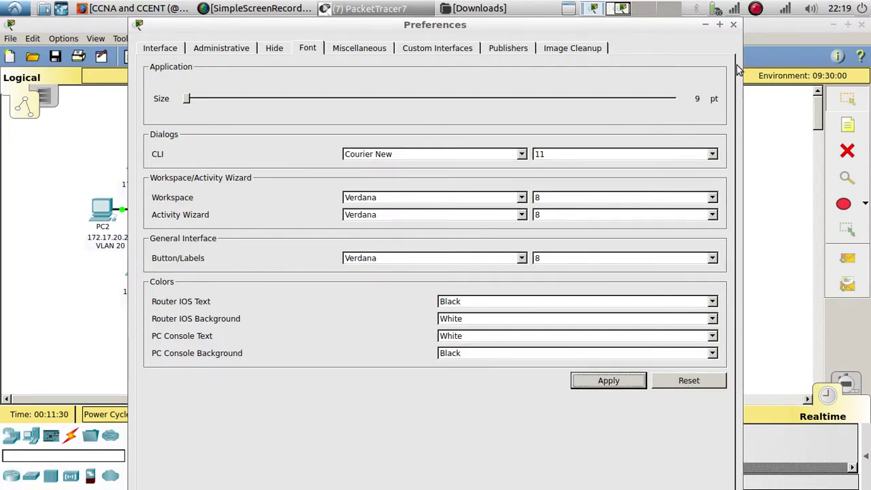
left_click(733, 24)
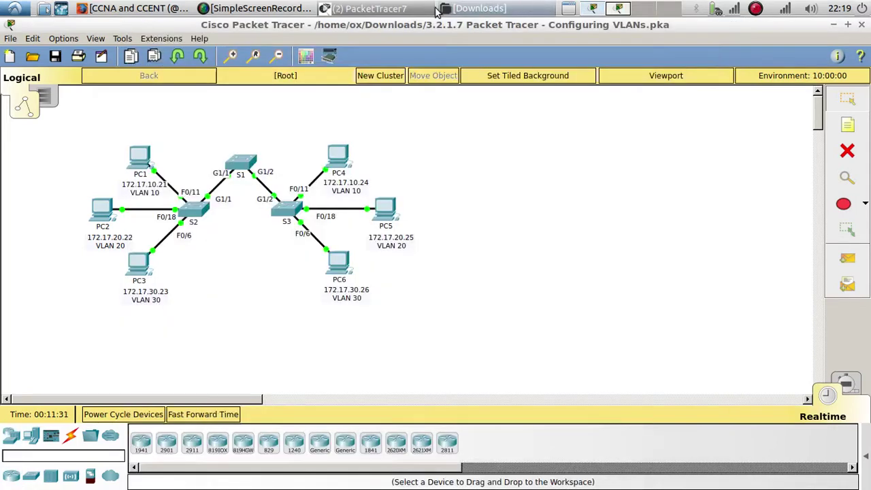
Reopen switch S1's command line interface from the topology and place it beside the Part 2 instructions
left_click(620, 8)
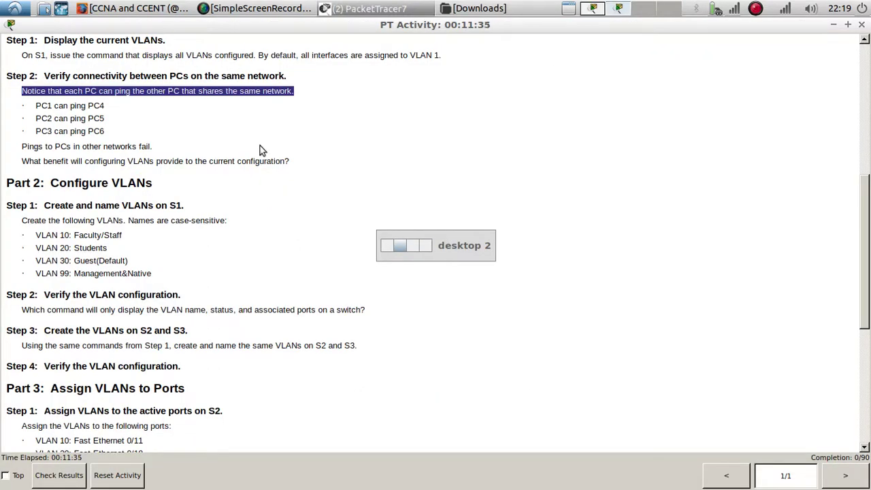
left_click(368, 8)
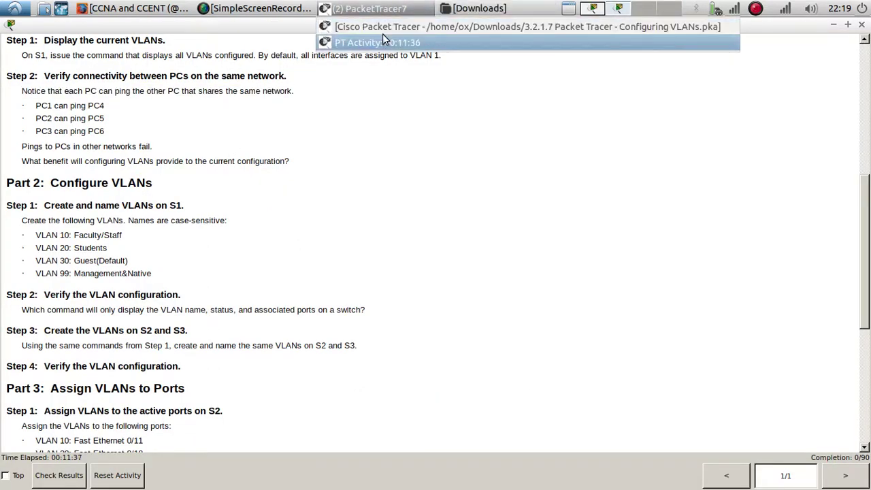
left_click(378, 26)
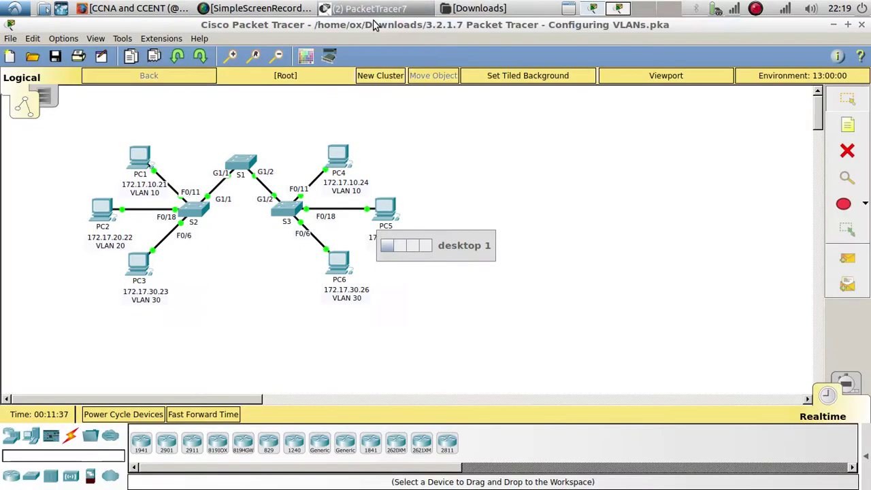
left_click(246, 176)
left_click_drag(340, 94, 659, 40)
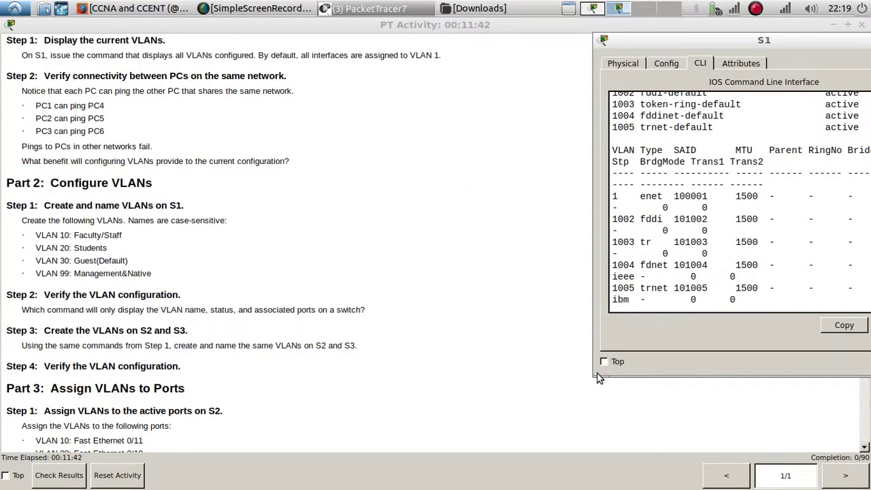
Widen switch S1's window beside the instructions and page through the rest of the VLAN listing to the command prompt
left_click_drag(599, 372, 383, 412)
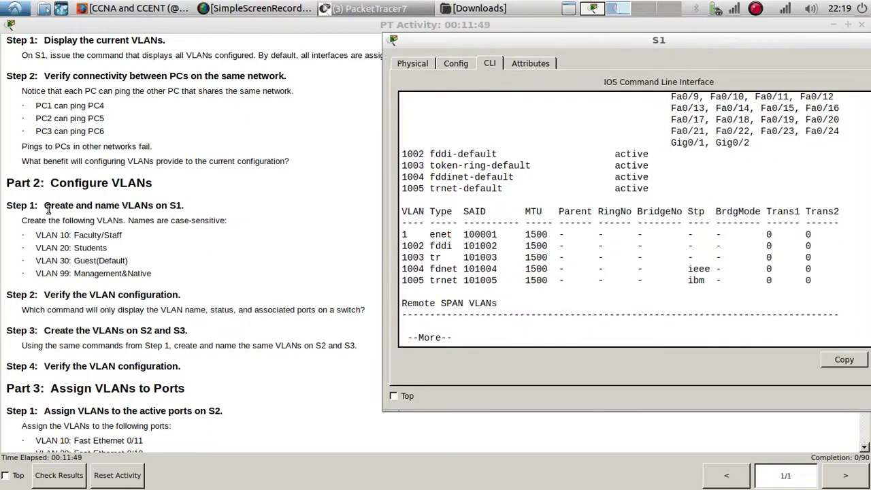
key("space")
key("Return")
key("Return")
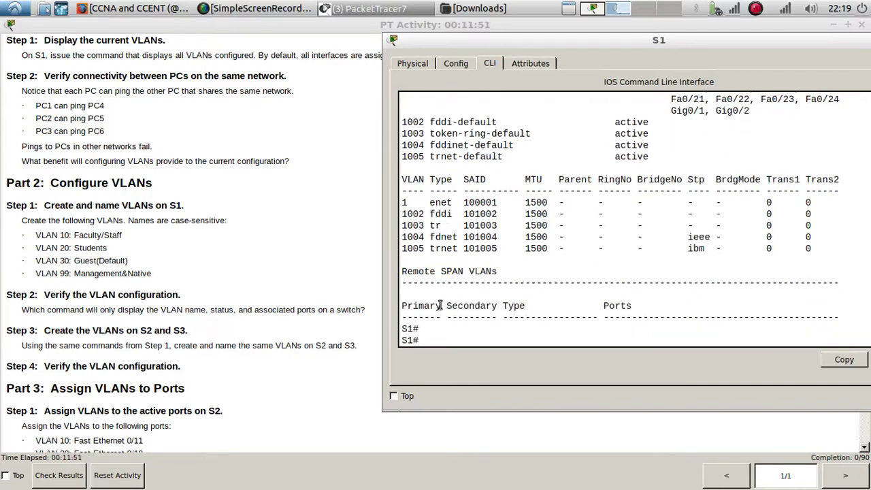
Enter global configuration mode on S1 and create VLAN 10 with the name Faculty/Staff
type("config t")
key("Return")
key("Return")
key("Return")
key("Return")
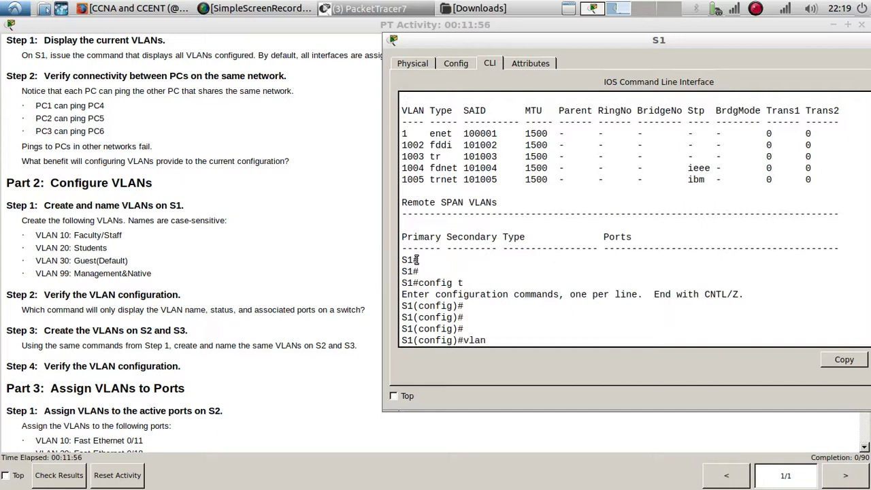
type("vlan 10")
key("Return")
key("Return")
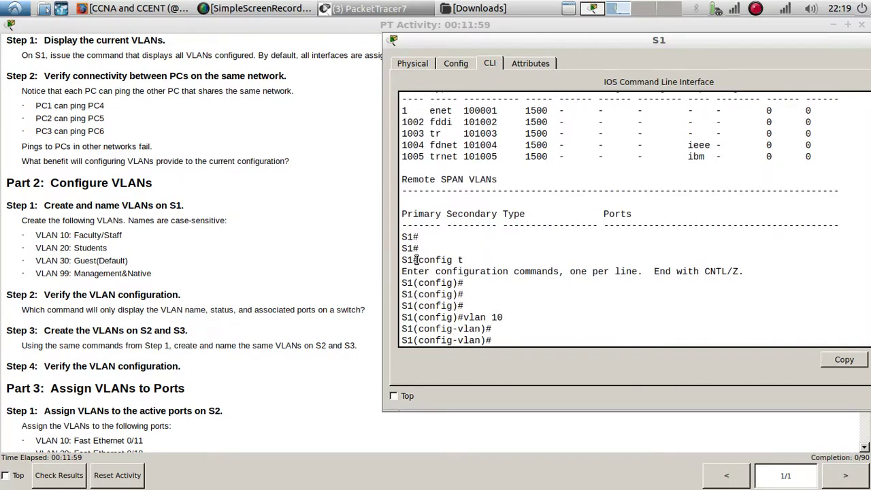
type("name Faculty")
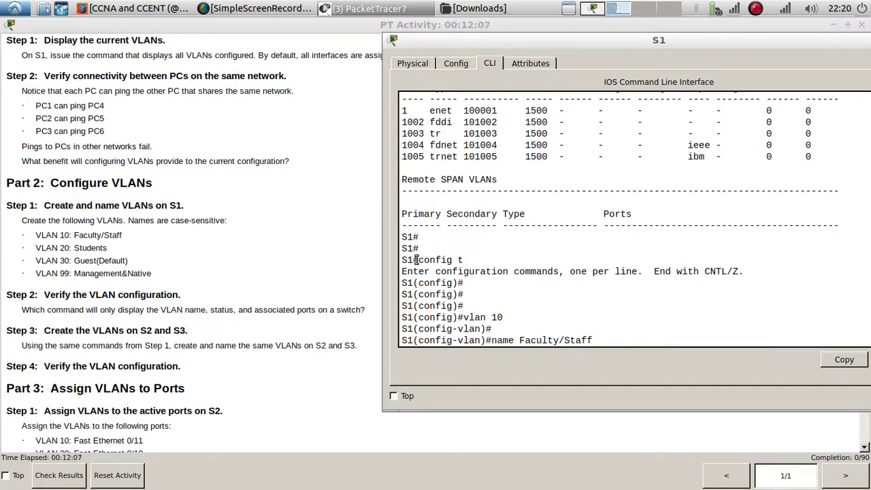
type("/Staff")
key("Return")
key("Return")
Create VLAN 20 on S1 and name it Students
type("vlan 20.")
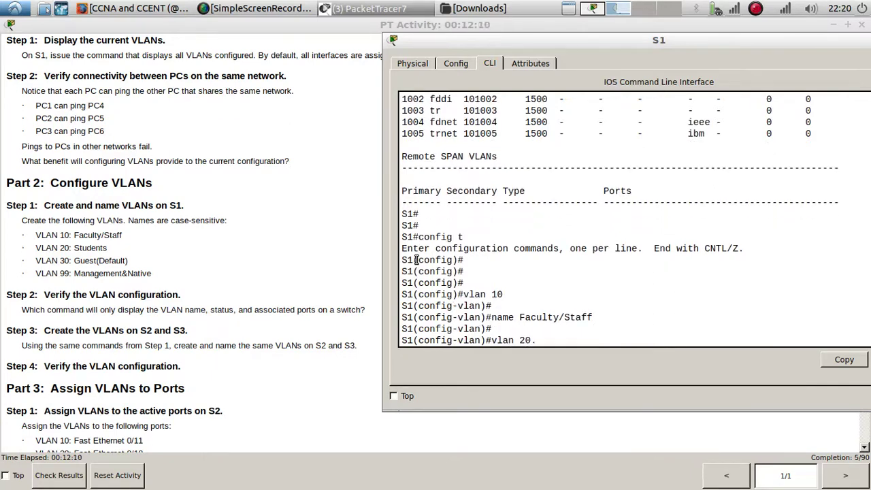
key("Return")
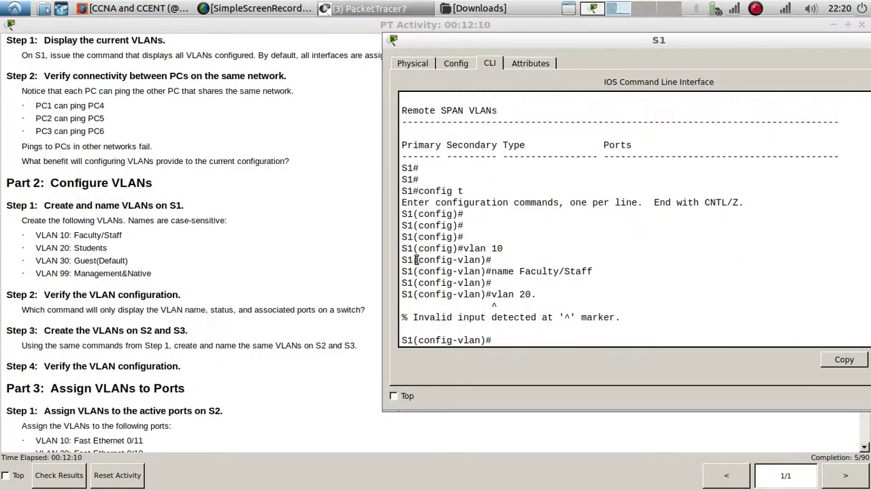
type("vlan 20")
key("Return")
key("Return")
key("Return")
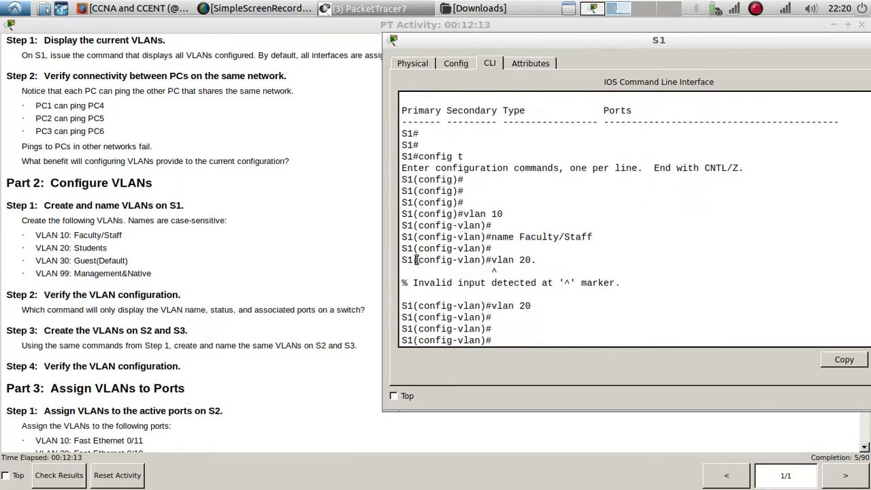
type("name Students")
key("Return")
key("Return")
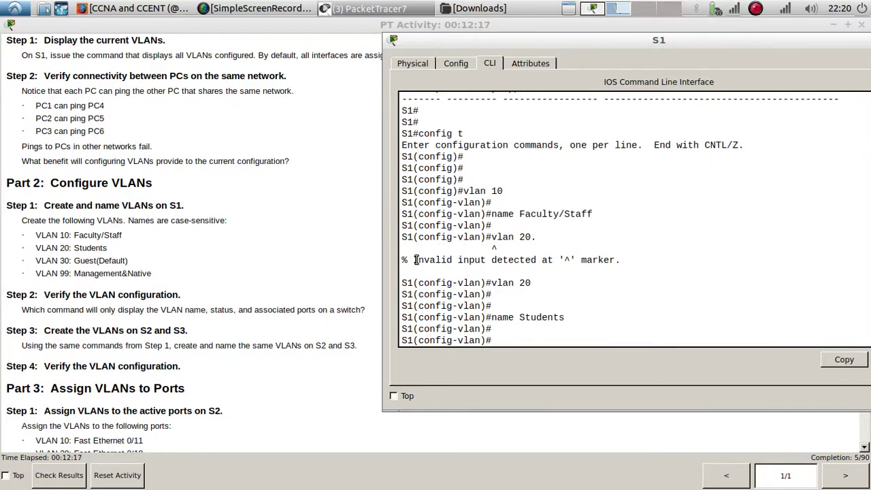
Create VLAN 30 on S1 and name it Guest
type("vlan 20")
type("3")
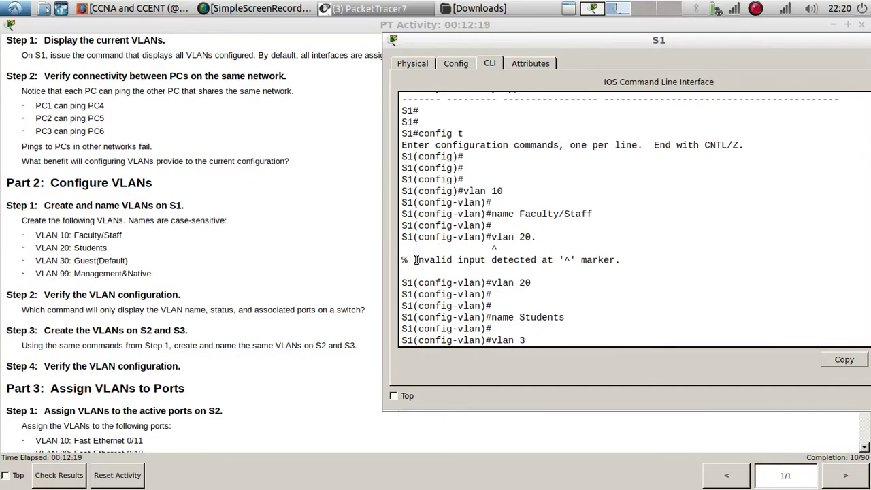
type("0")
key("Return")
type("name Guest")
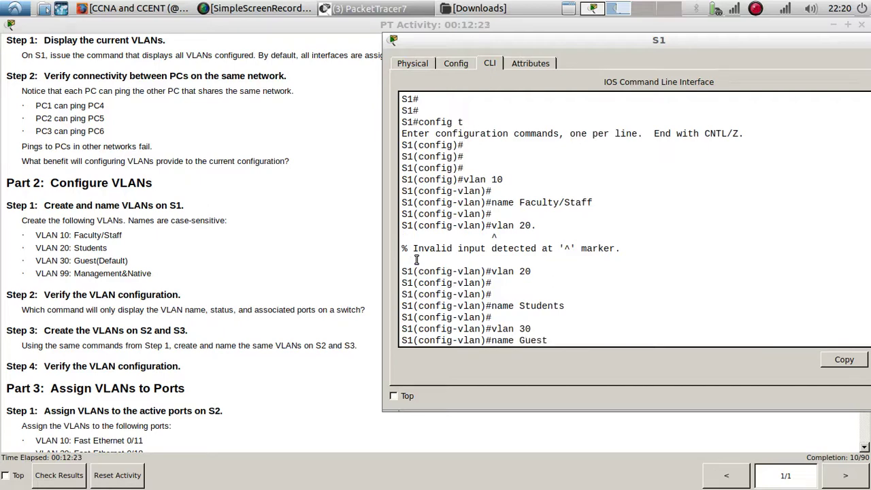
type("(Defatul")
key("BackSpace")
key("BackSpace")
key("Return")
key("Return")
key("Return")
Create VLAN 99 on S1 and name it Management&Native
type("vlan)#vlan")
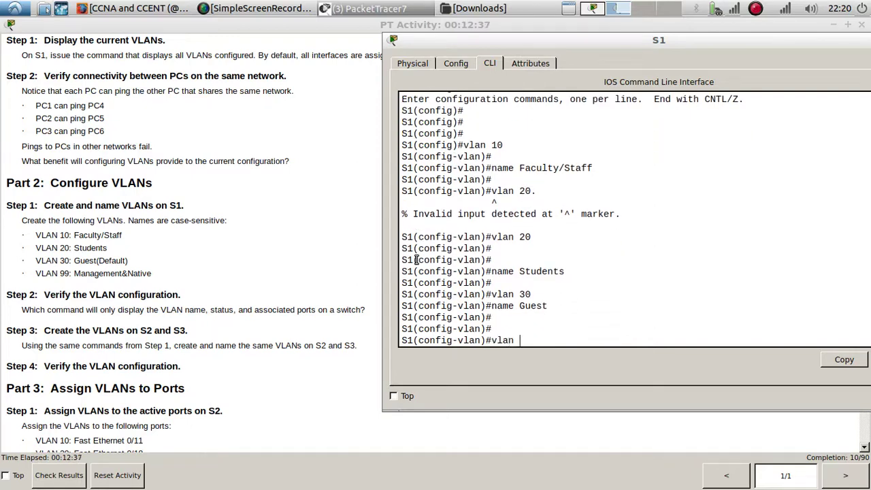
type(" 99")
key("Return")
key("Return")
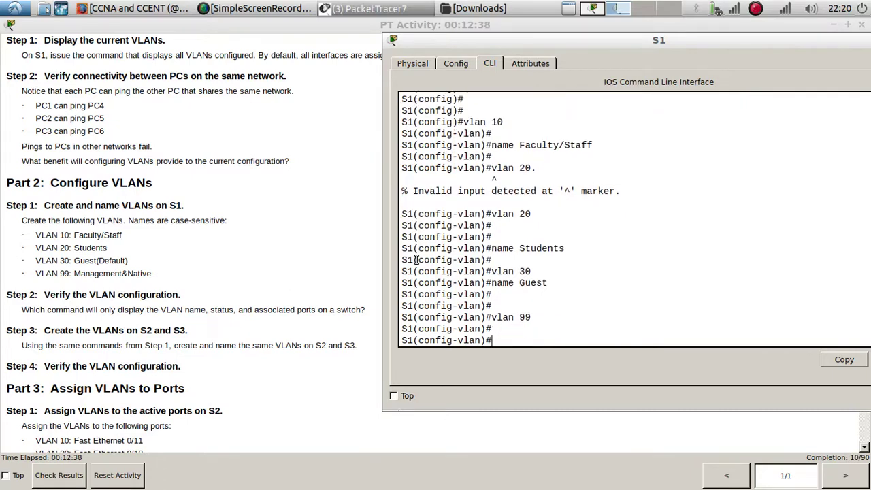
type("name Management")
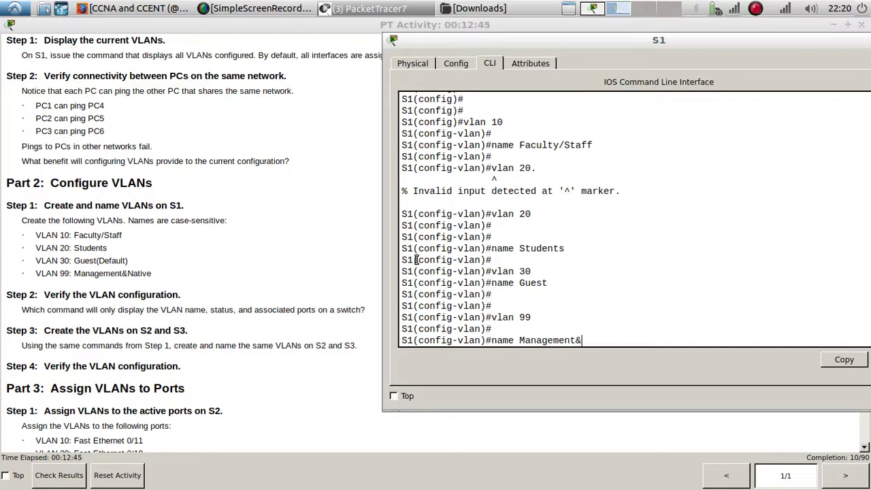
type("&Native")
key("Return")
key("Return")
key("Return")
key("Return")
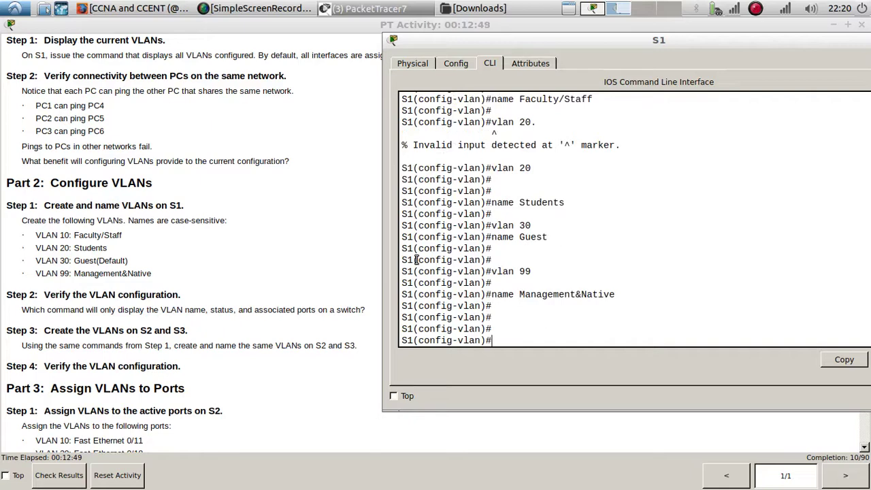
Leave the VLAN and global configuration modes on S1 to return to privileged EXEC mode
type("exit")
key("Return")
key("Return")
key("Return")
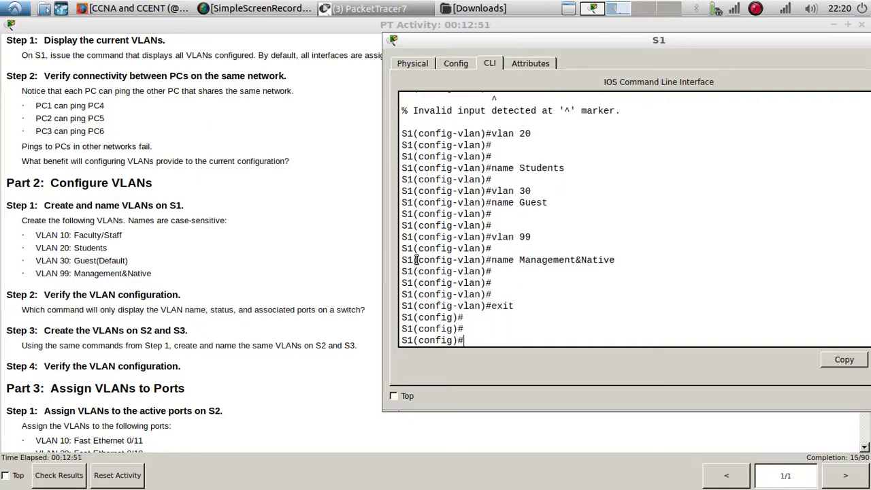
type("end")
key("Return")
key("Return")
Run show vlan on S1 and check the names, status and ports of the VLANs against the Part 2 instructions
type("show v")
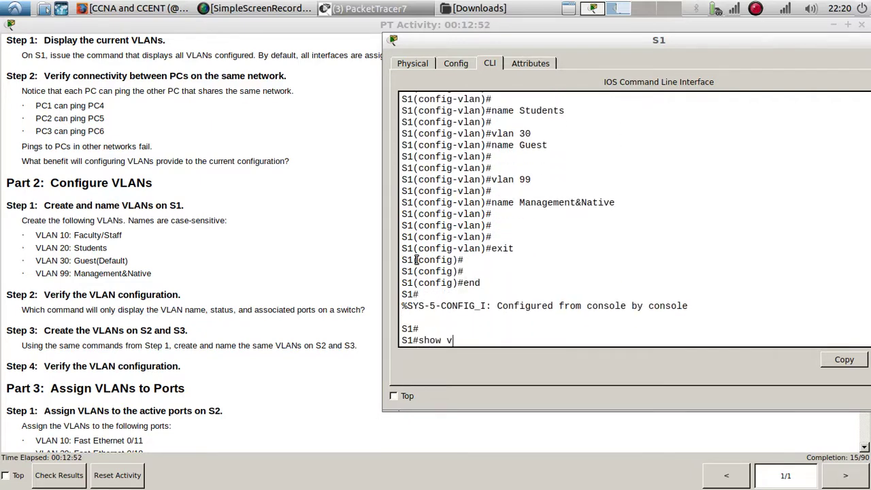
type("lan")
key("Return")
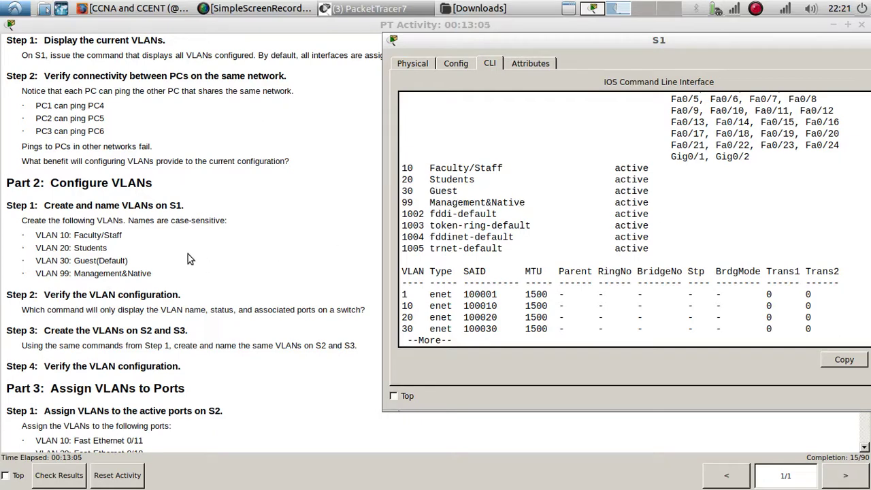
scroll(188, 258, "down", 3)
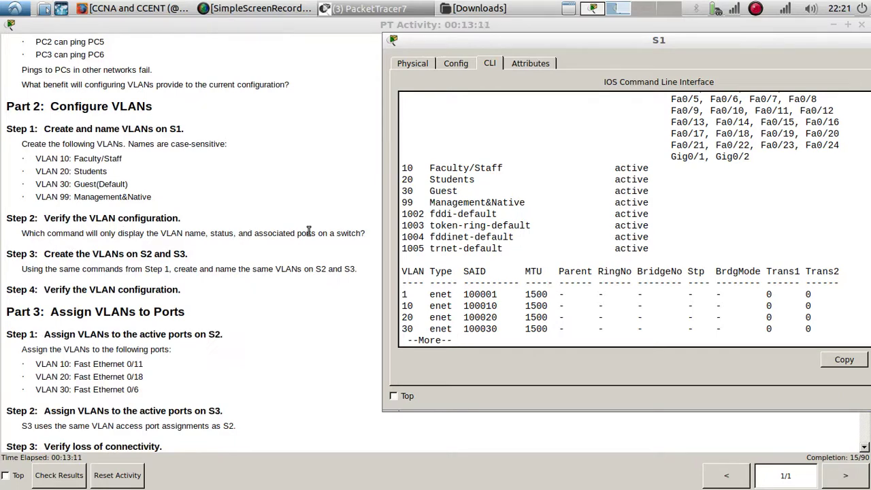
scroll(439, 198, "up", 5)
scroll(449, 234, "down", 4)
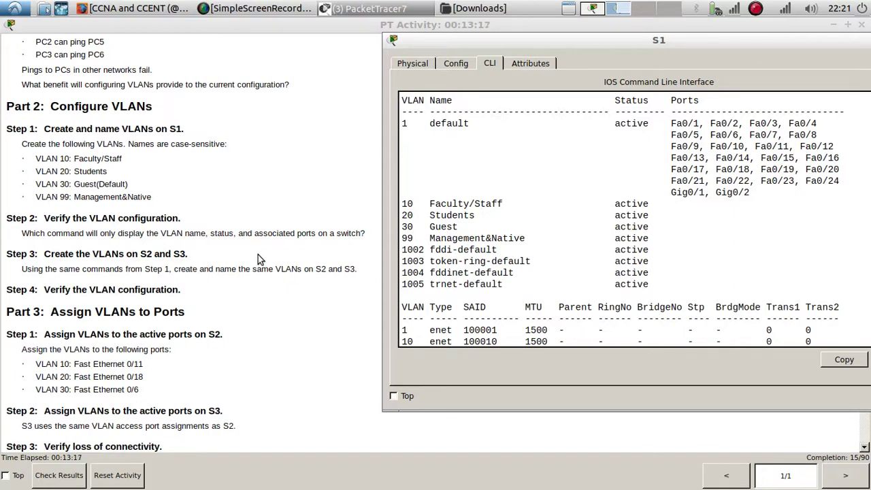
double_click(629, 123)
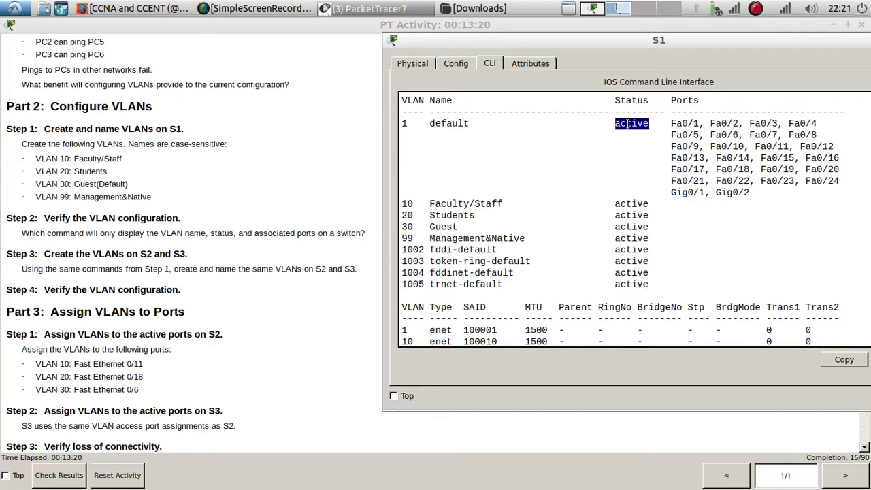
double_click(680, 126)
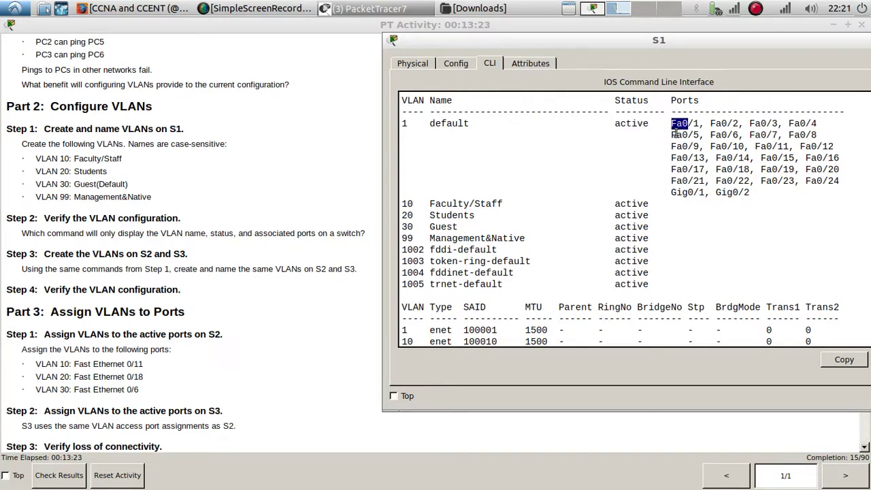
left_click_drag(417, 204, 667, 239)
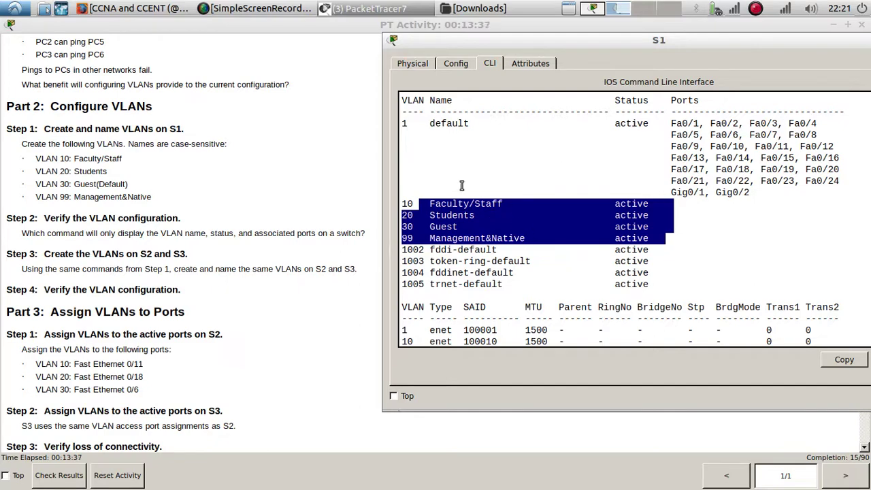
Open switch S2's command line interface from the topology in a widened window beside the Part 2 instructions
left_click(368, 8)
left_click(351, 27)
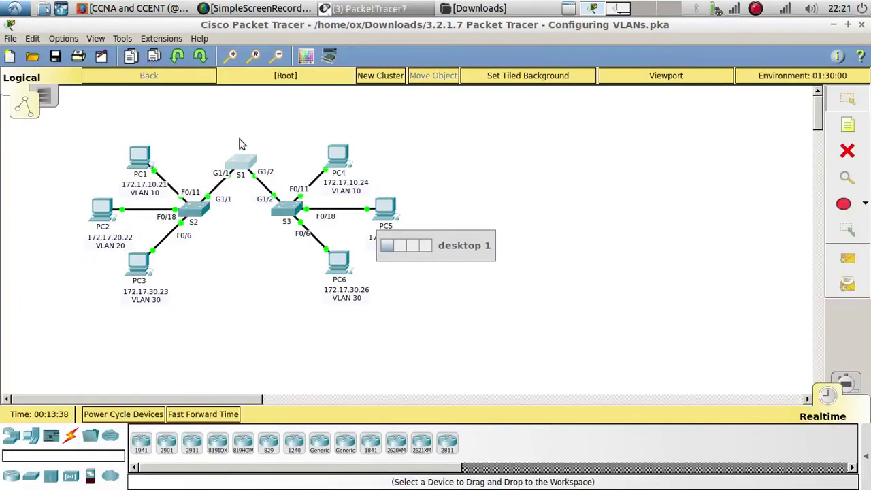
left_click(195, 212)
left_click_drag(332, 90, 562, 65)
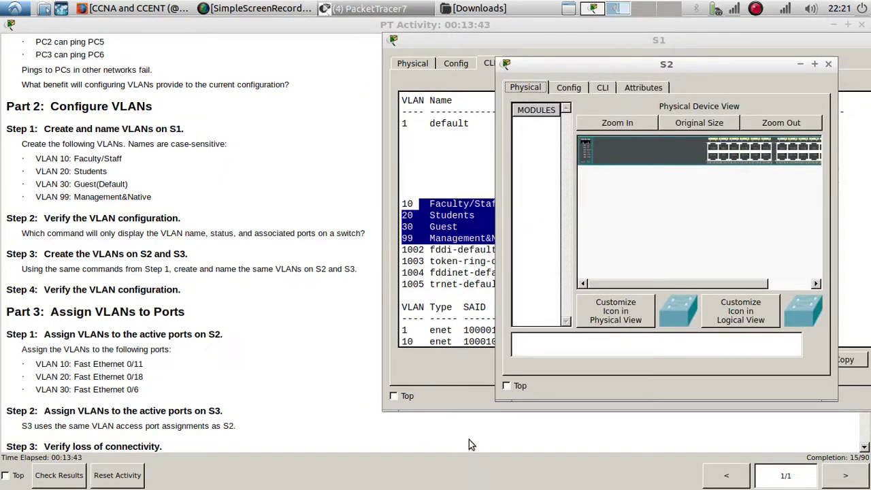
left_click_drag(504, 395, 375, 399)
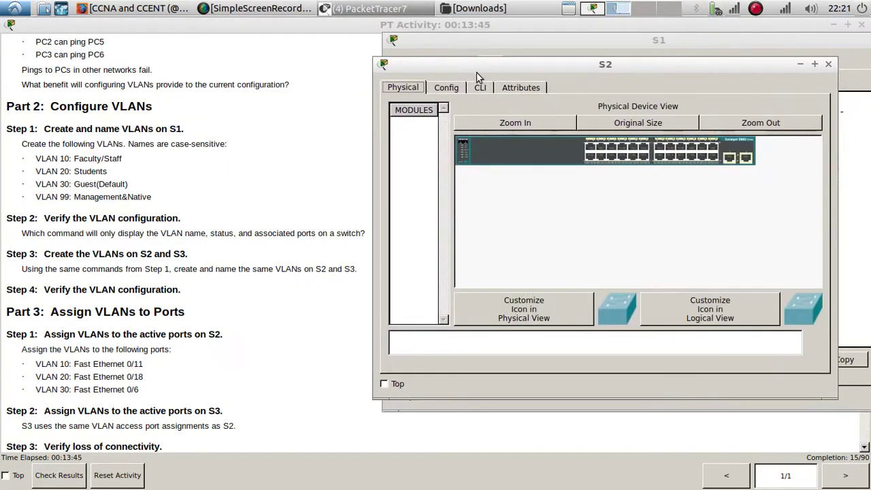
left_click(480, 87)
Enter privileged EXEC mode and global configuration mode on S2 with en and config t
key("Return")
key("Return")
key("Return")
type("en")
key("Return")
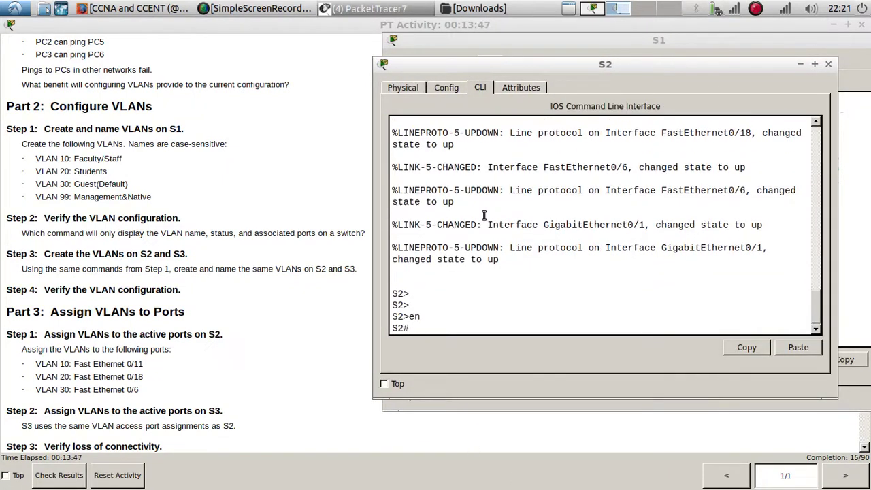
type("confi")
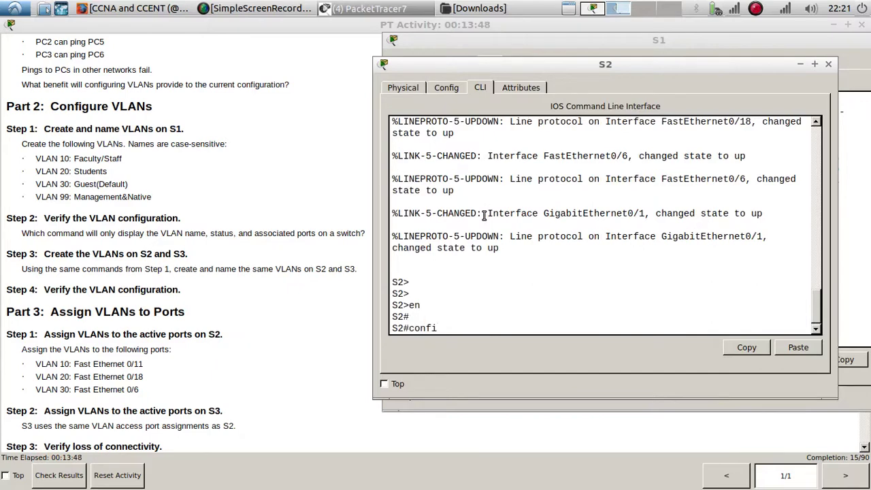
type("g t")
key("Return")
key("Return")
key("Return")
Create VLAN 10 on S2 and name it Faculty/Staff
type("vl")
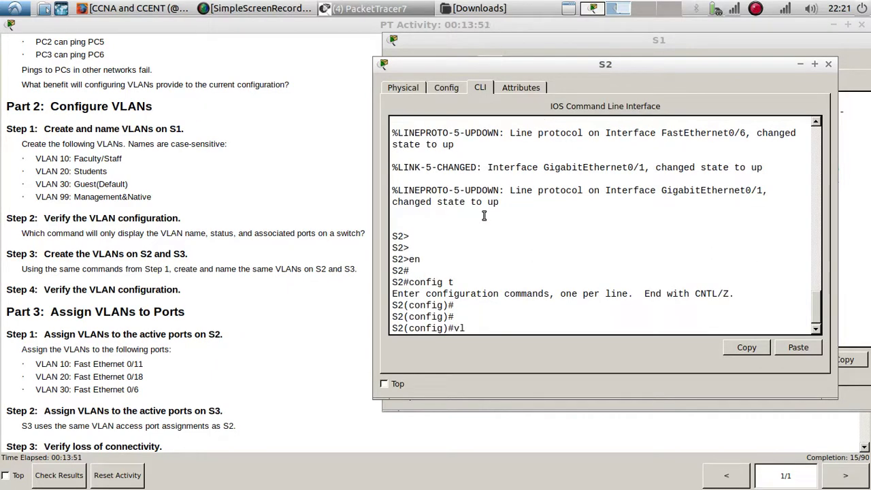
type("an 0")
type("0")
key("Return")
key("Return")
key("Return")
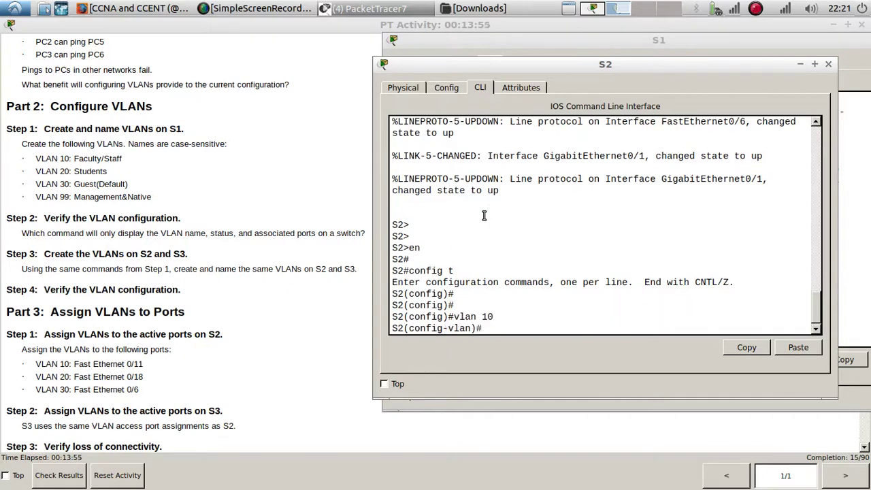
type("name")
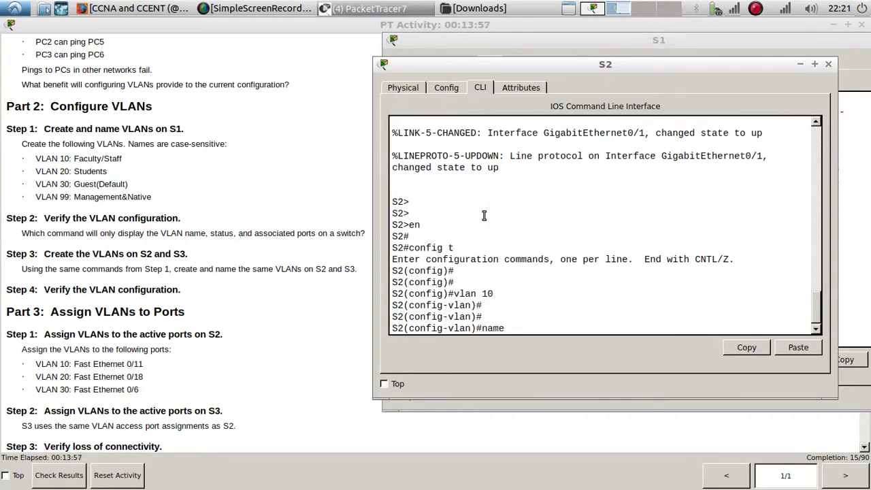
type(" Faculty/")
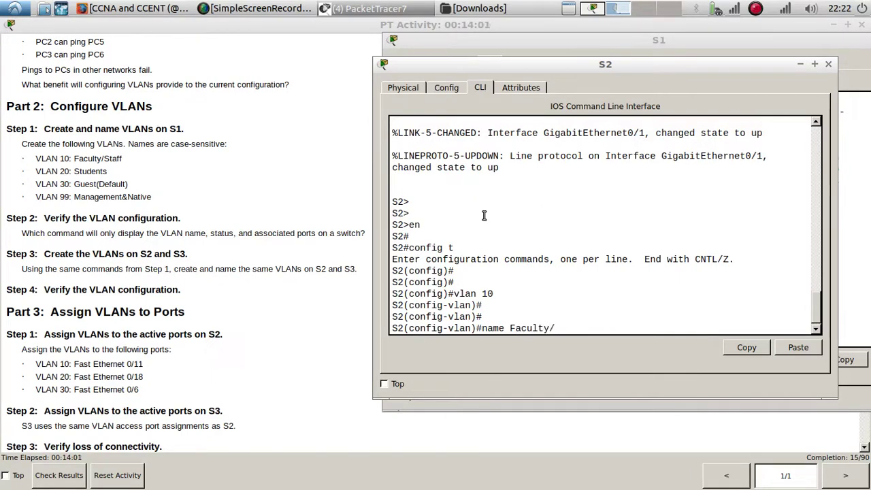
type("Staff")
key("Return")
key("Return")
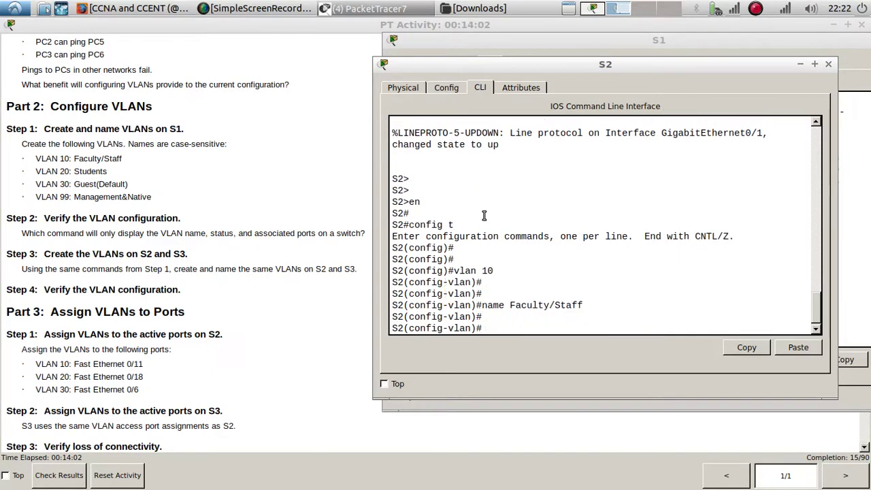
Create VLAN 20 on S2 and name it Students
type("vlan 2")
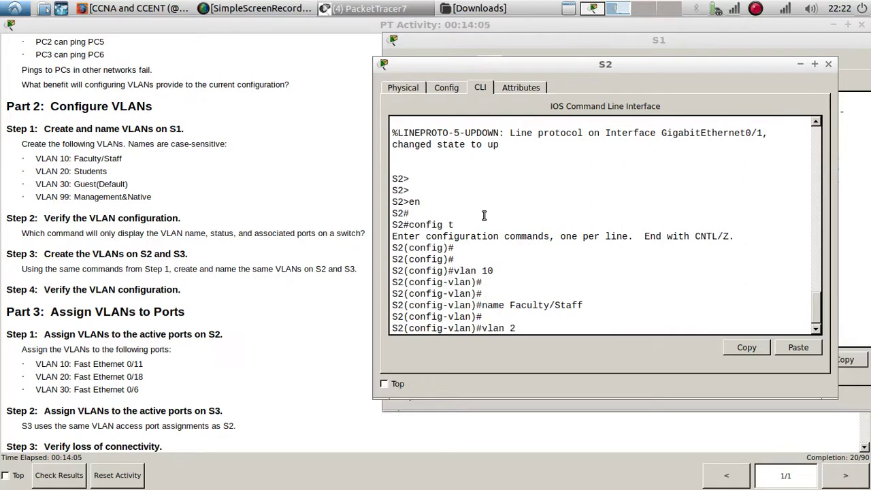
type("0")
key("Return")
key("Return")
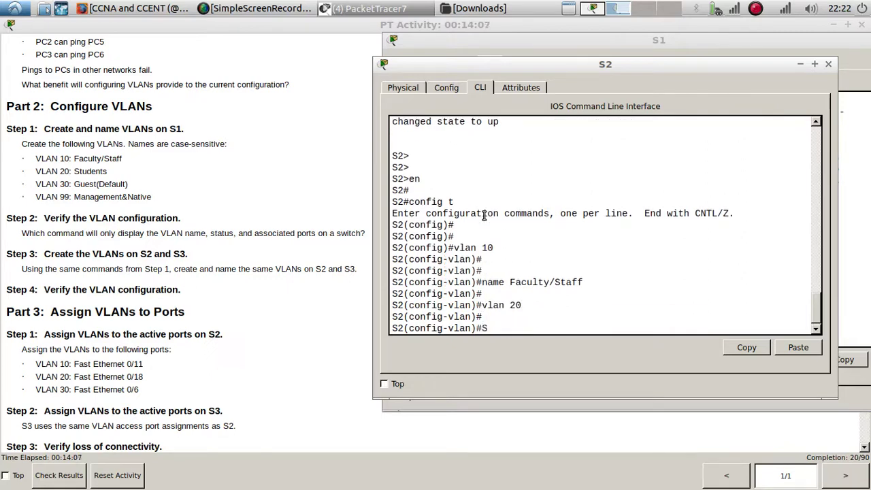
type("me")
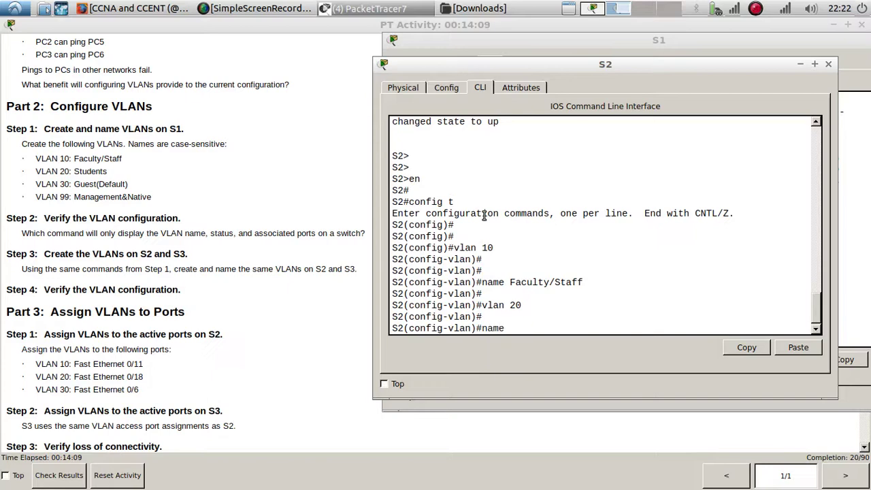
type(" Students")
key("Return")
key("Return")
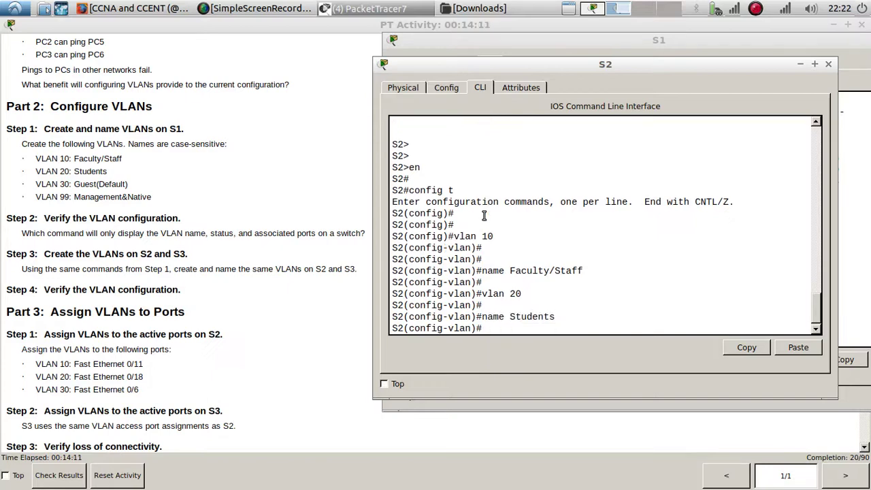
Create VLAN 30 on S2 and name it Guests
type("vlan 30")
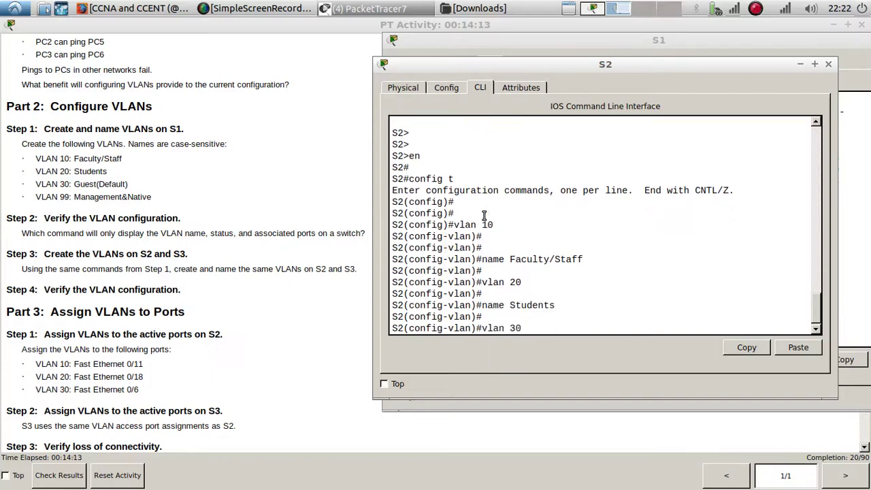
key("Return")
key("Return")
type("Gu")
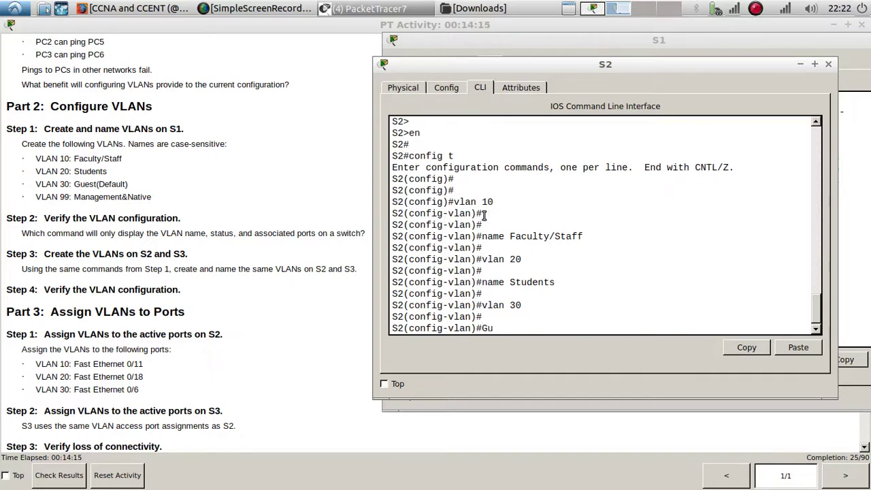
type("ests")
key("Left")
key("Left")
key("Left")
key("Left")
key("Left")
key("Left")
type("name")
key("Return")
key("Return")
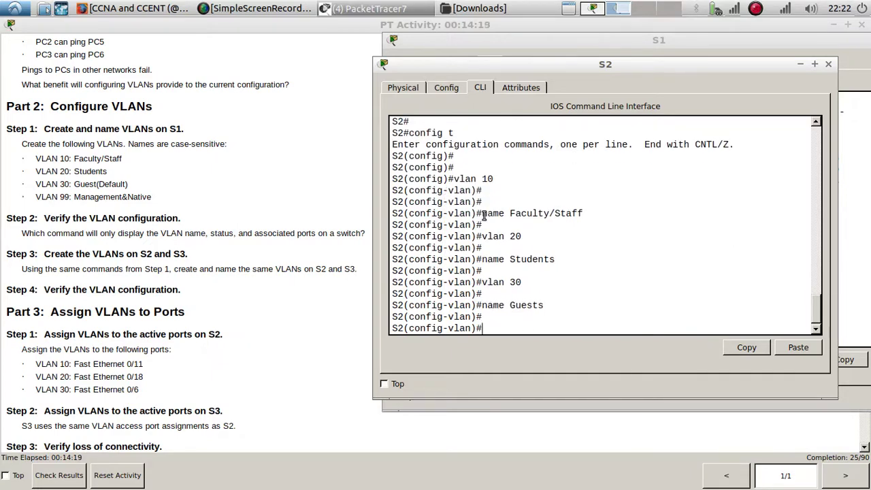
Create VLAN 99 on S2 and name it Management&Native
type("val")
type("lo")
type("n 99")
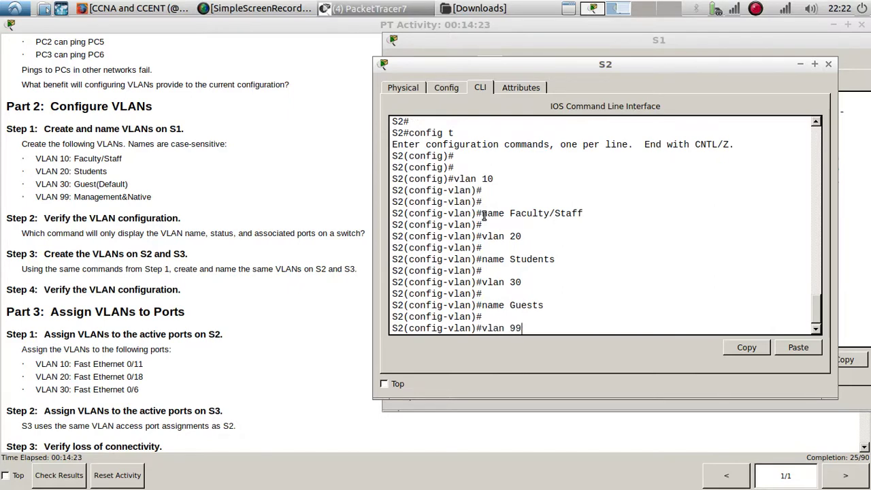
key("Return")
key("Return")
type("name Management")
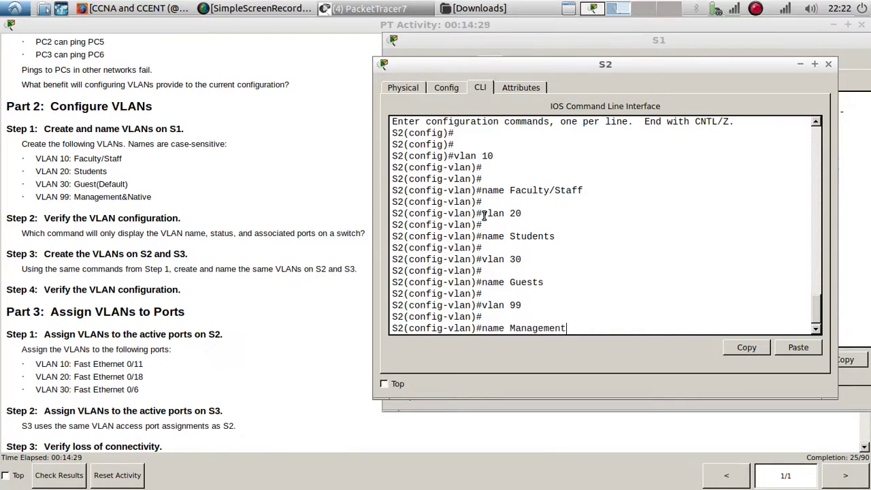
type("&")
type("ATIV")
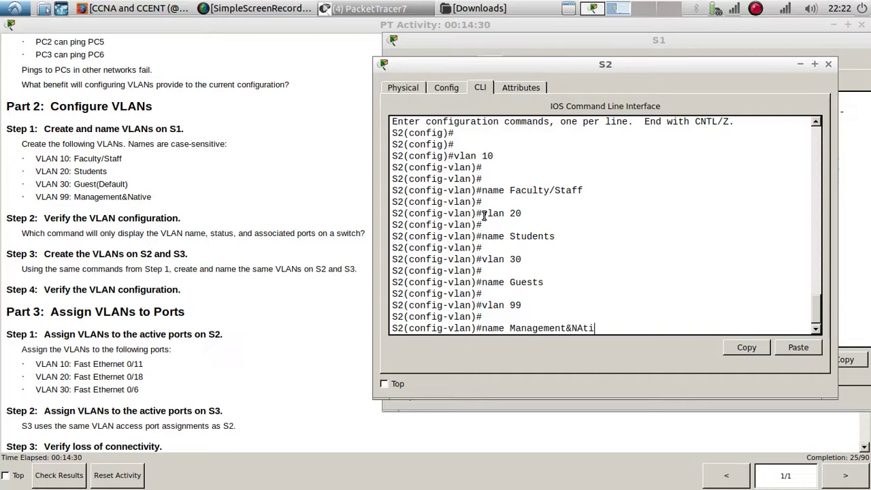
key("BackSpace")
key("BackSpace")
key("BackSpace")
type("ve")
key("Return")
key("Return")
key("Return")
key("Return")
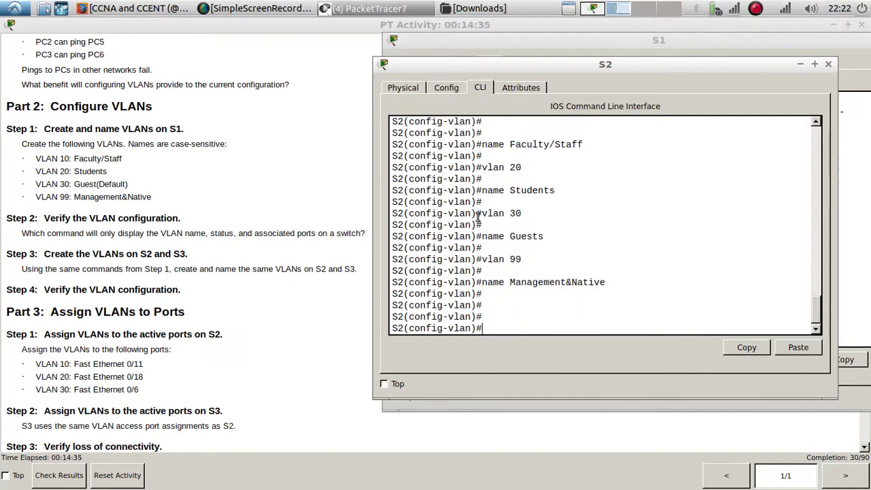
Open switch S3's command line interface from the topology in a widened window beside the Part 2 instructions
left_click(342, 10)
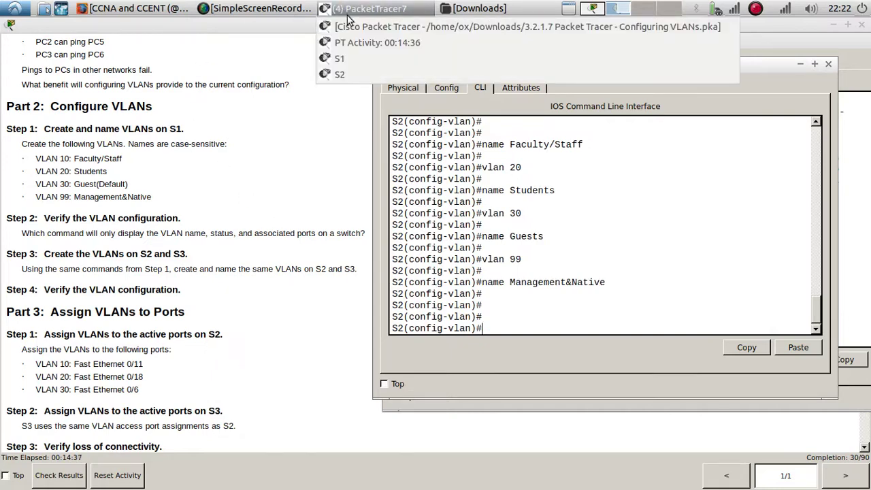
left_click(368, 26)
left_click(299, 206)
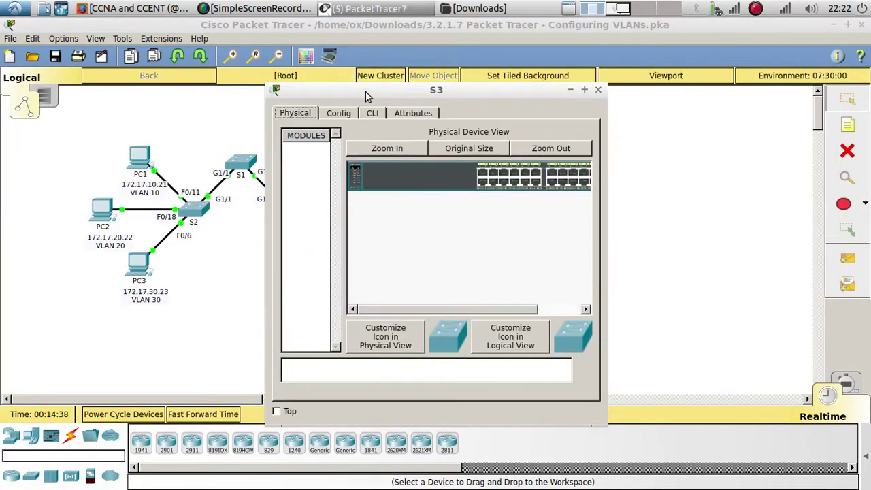
left_click_drag(366, 91, 534, 61)
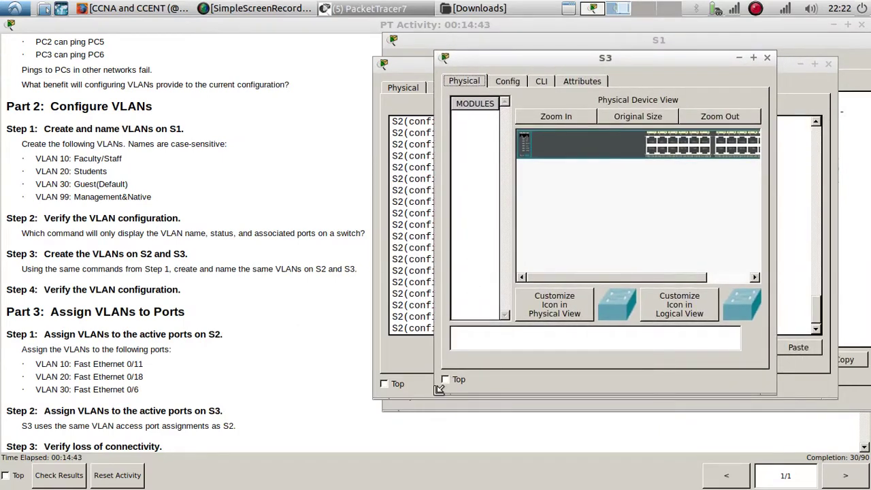
left_click_drag(439, 392, 356, 414)
left_click(459, 82)
key("Return")
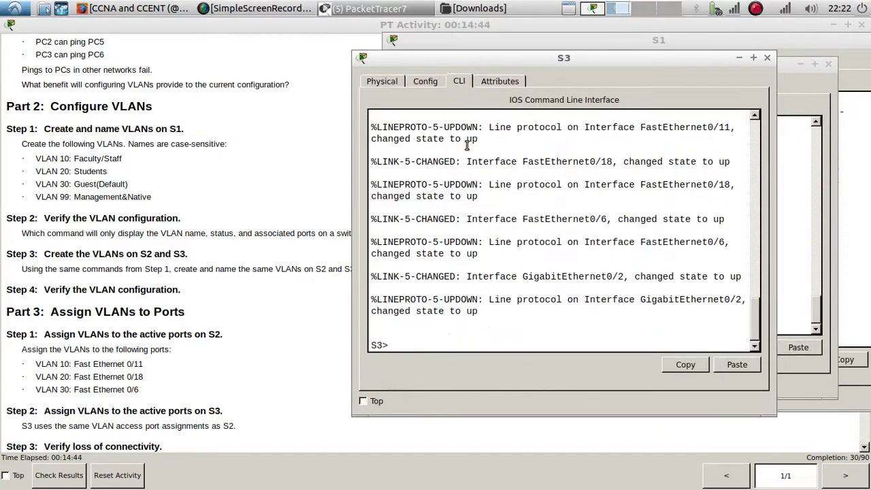
Enter privileged EXEC mode and global configuration mode on S3 with en and config t
type("en")
key("Return")
type("co")
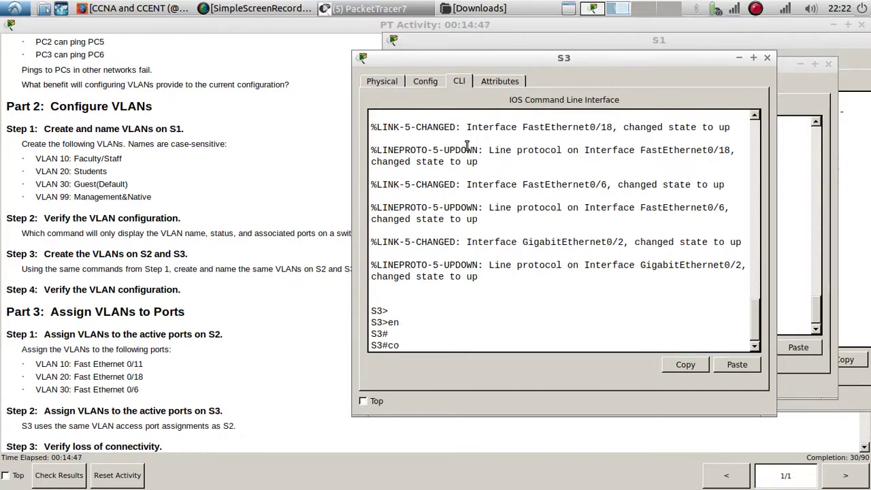
type("nfig t")
key("Return")
key("Return")
key("Return")
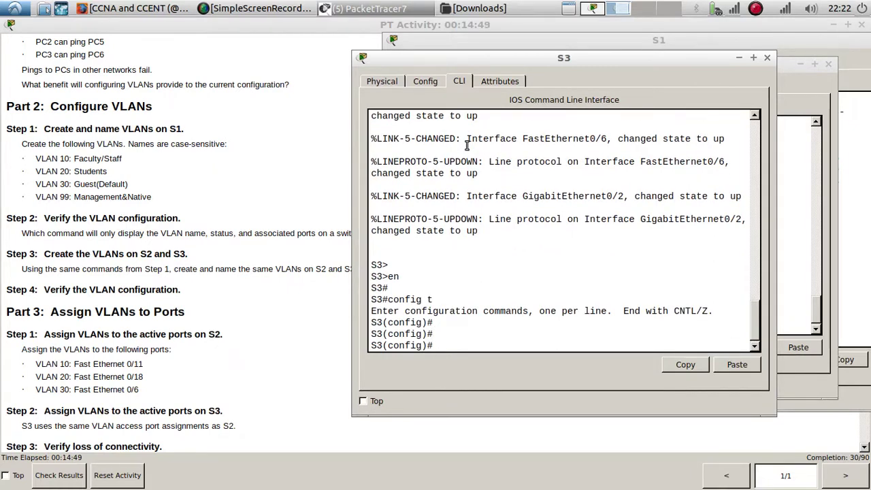
Create VLAN 10 on S3 and name it Faculty/Staff
type("vlan 10")
key("Return")
key("Return")
key("Return")
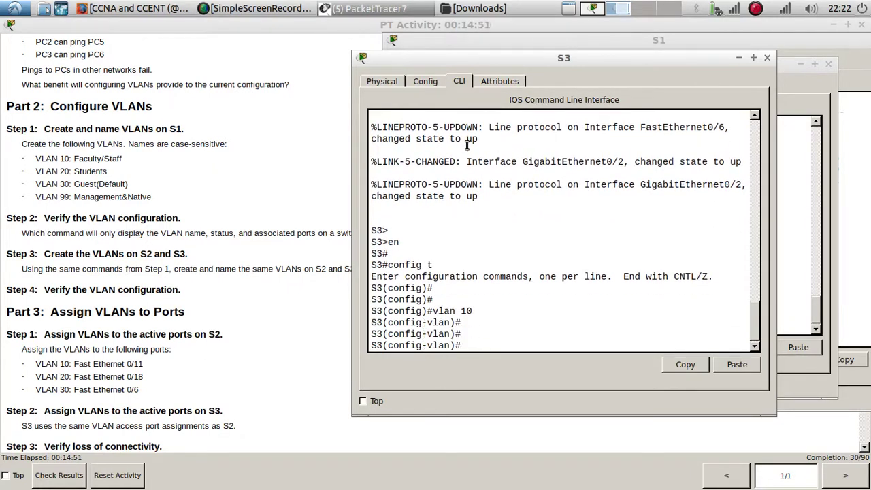
type("name F")
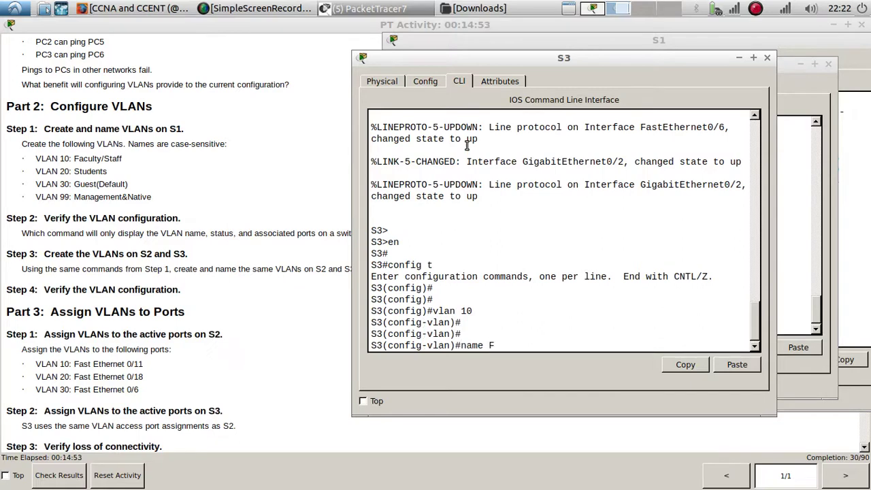
type("aculty/Staff")
key("Return")
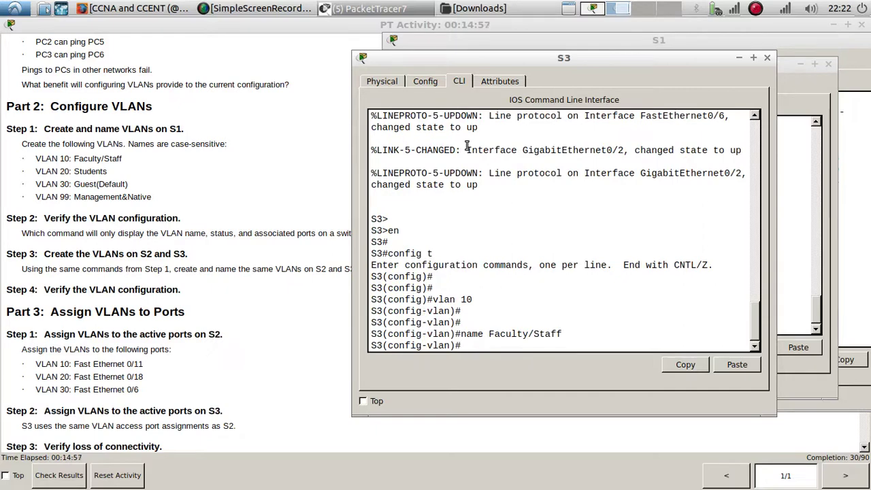
Create VLAN 20 on S3 and name it Students
type("vlan 20")
key("Return")
type("S3(config-vlan)#S")
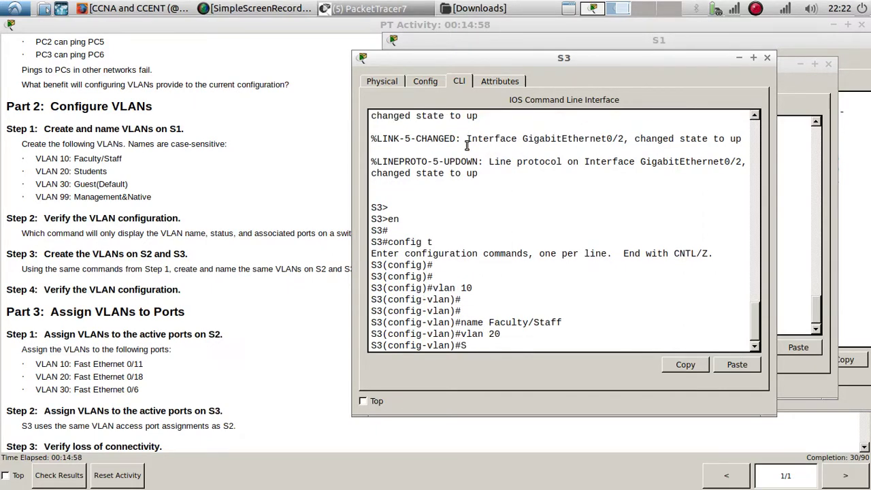
key("BackSpace")
type("name Studen")
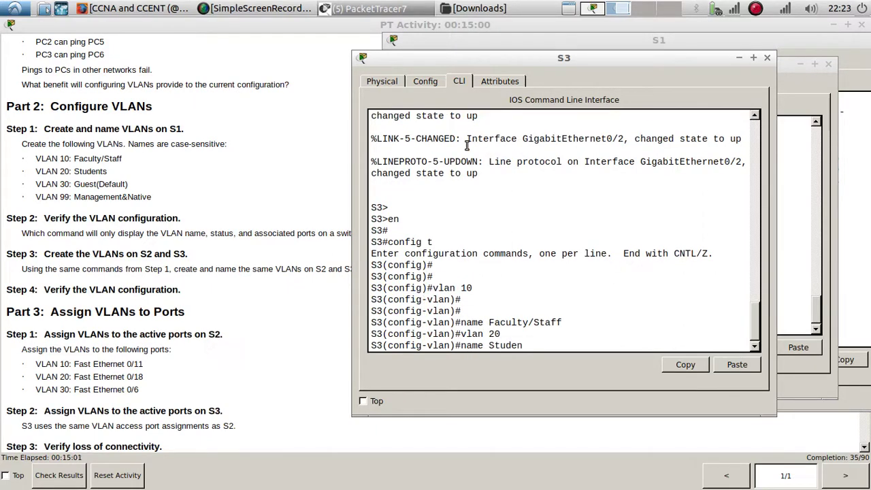
type("ts")
key("Return")
key("Return")
Create VLAN 30 on S3 and name it Guests
type("vlan 2")
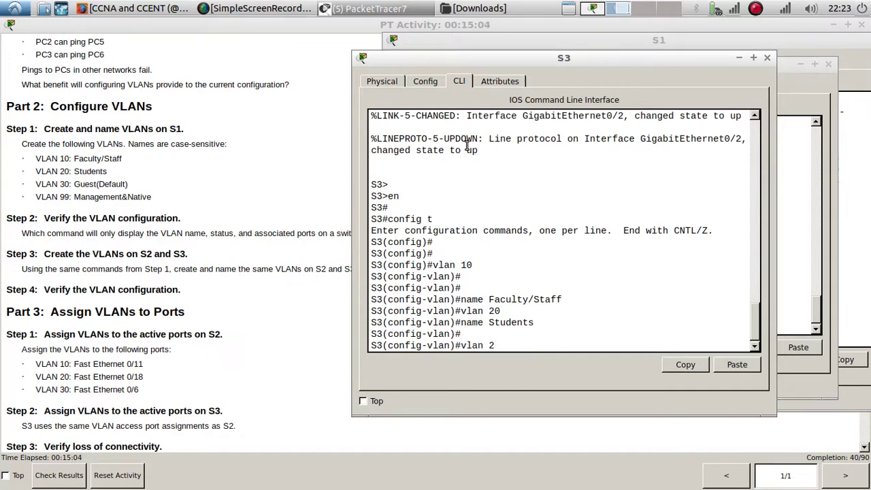
key("BackSpace")
type("30")
key("Return")
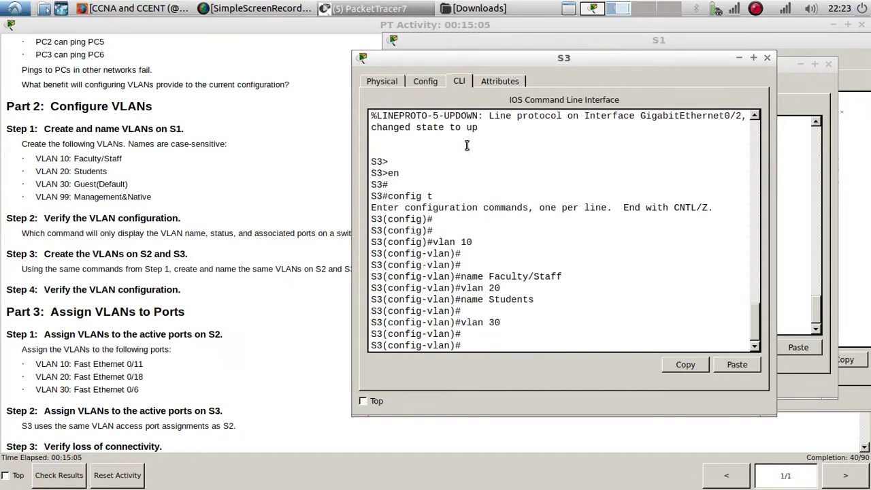
type("name Guests")
key("Return")
key("Return")
key("Return")
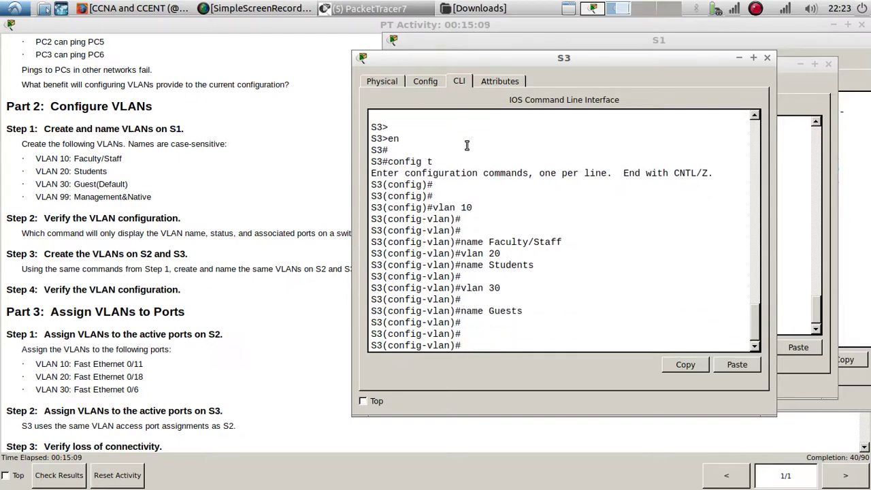
Create VLAN 99 on S3 and name it Management&Native
type("vlan 99")
key("Return")
type("name")
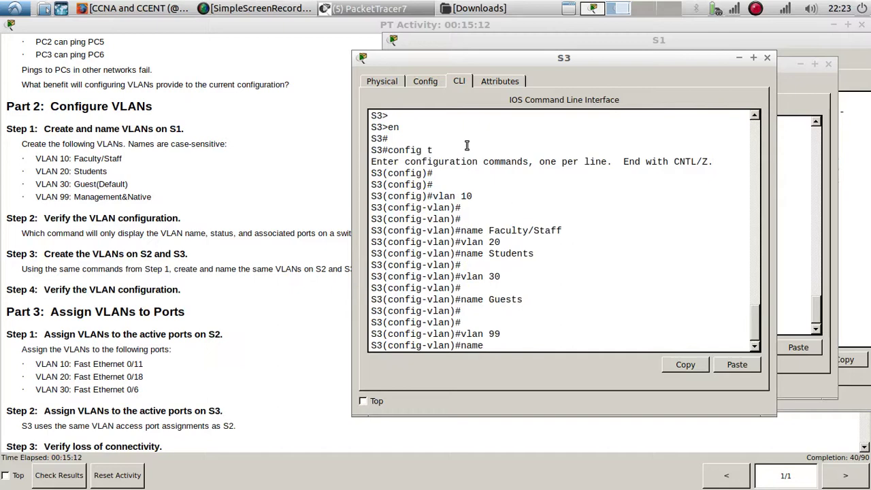
type(" Management&Nati")
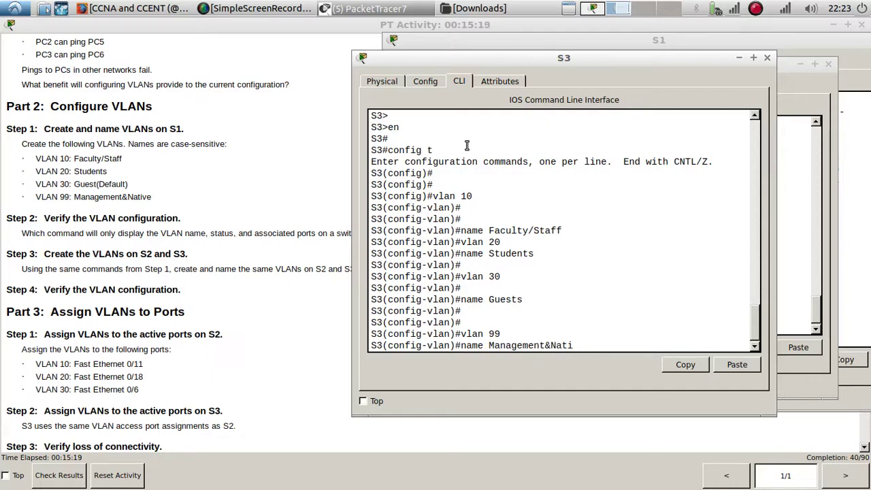
type("ve")
key("Return")
key("Return")
key("Return")
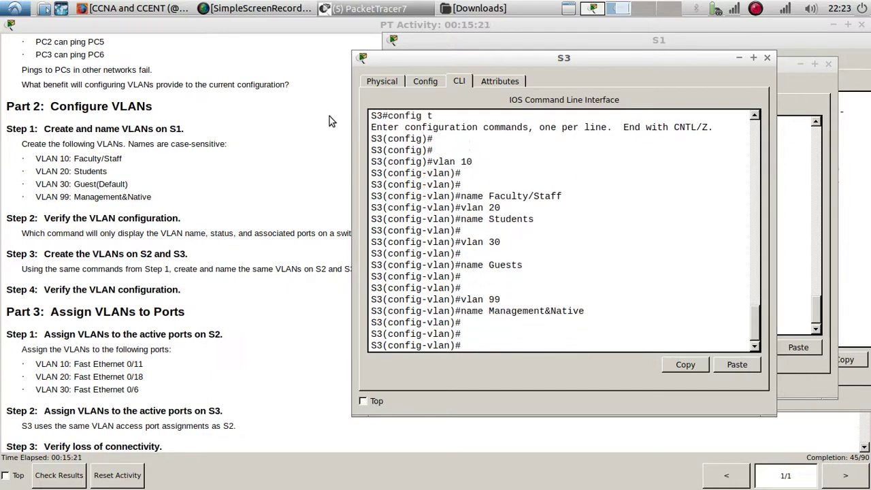
Show the Part 3 port assignments in the instructions and return to S2's command line interface
scroll(214, 245, "down", 3)
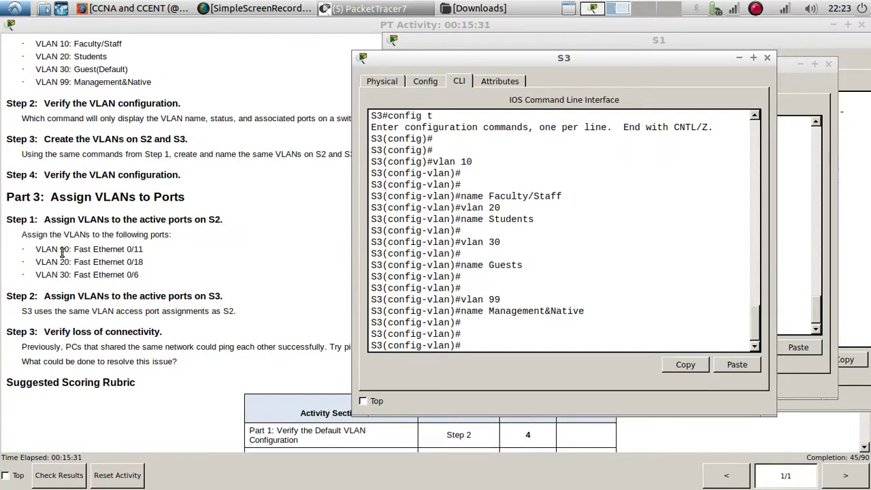
left_click(795, 206)
left_click(580, 317)
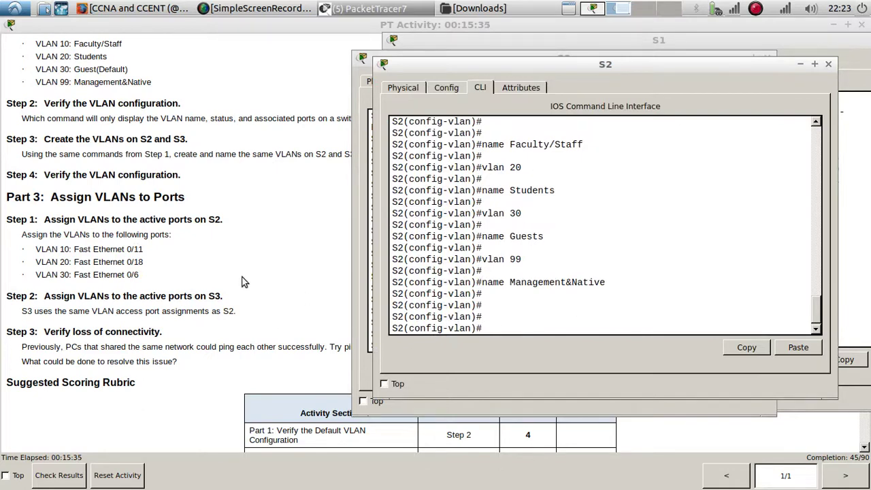
Assign interface f0/11 on S2 to VLAN 10 with the switchport access vlan command
type("int f0/11")
key("Return")
key("Return")
type("swi")
key("Tab")
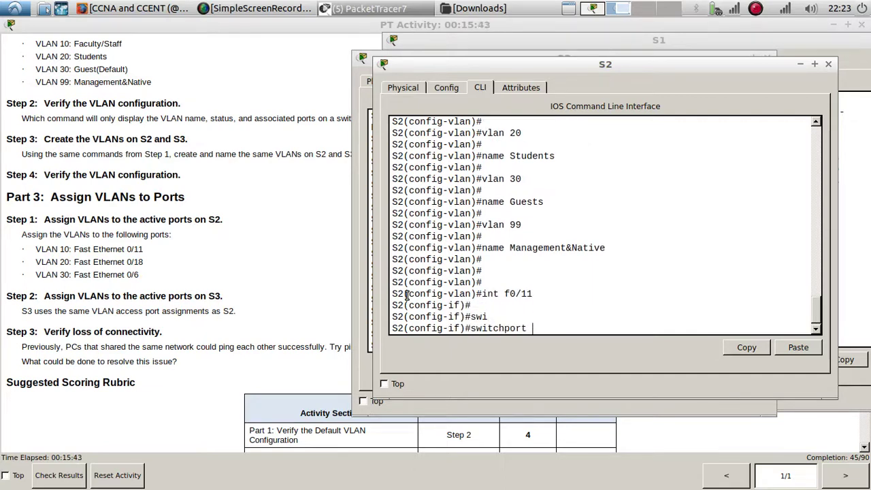
type("AC")
key("Tab")
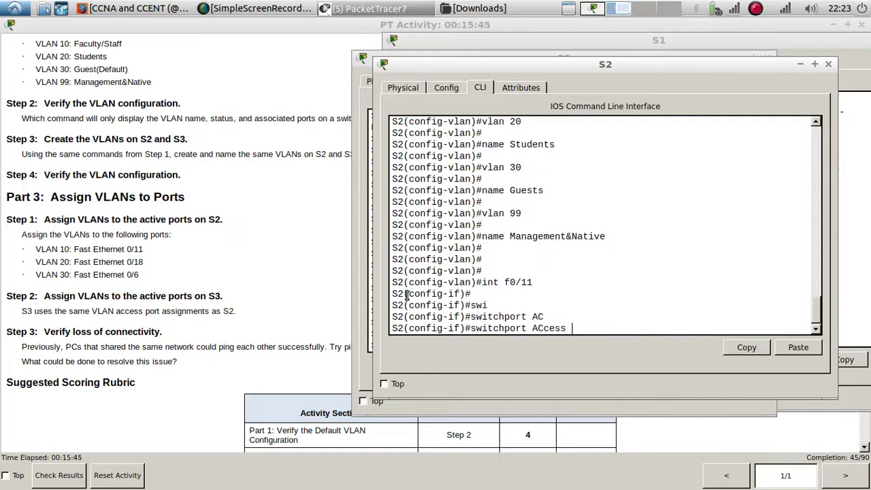
type("V")
key("Tab")
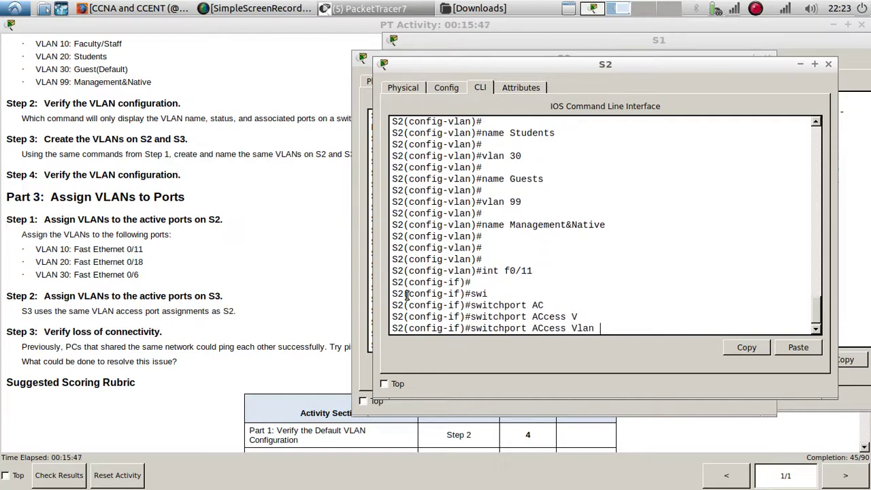
type("1.0")
type("0")
key("Return")
Assign interface f0/18 on S2 to VLAN 20 with the switchport access vlan command
key("Up")
key("Up")
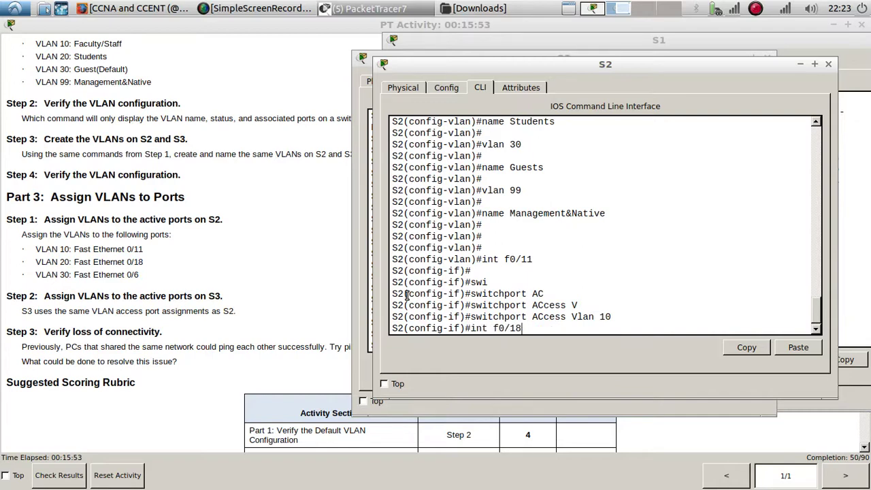
key("Return")
key("Up")
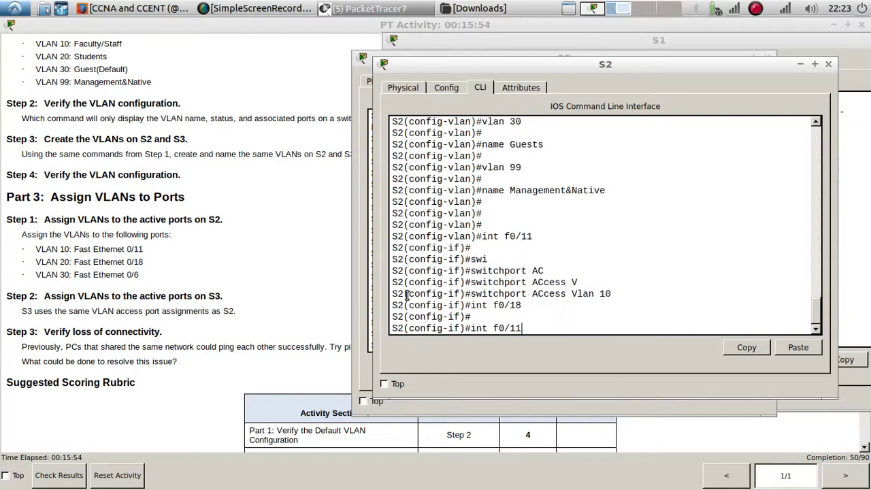
key("Up")
key("BackSpace")
key("BackSpace")
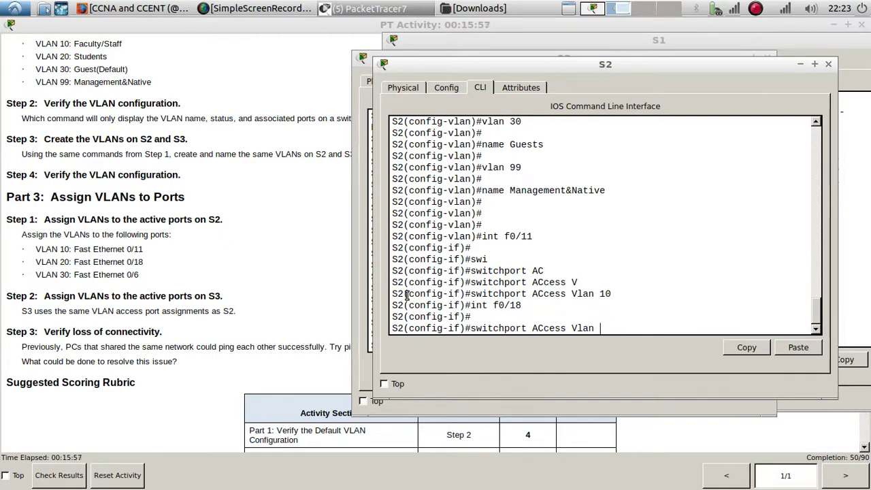
type("20")
key("Return")
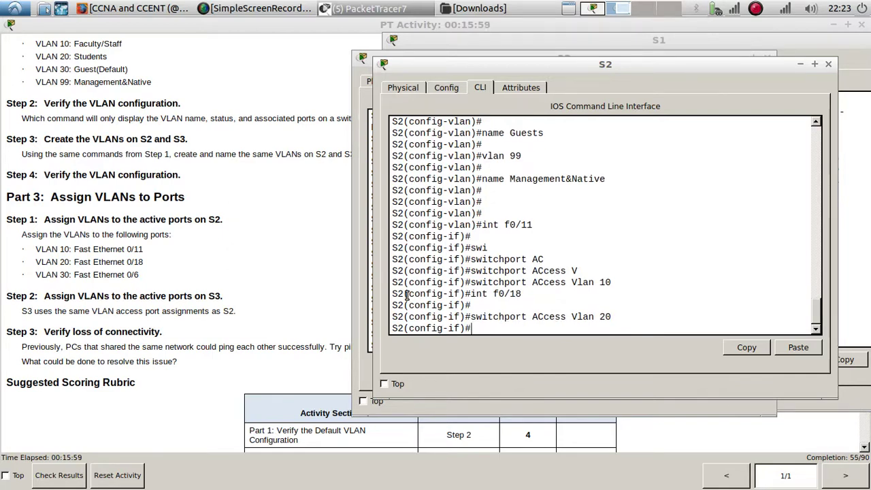
Assign interface f0/6 on S2 to VLAN 30 with the switchport access vlan command
key("Up")
key("Up")
key("BackSpace")
key("BackSpace")
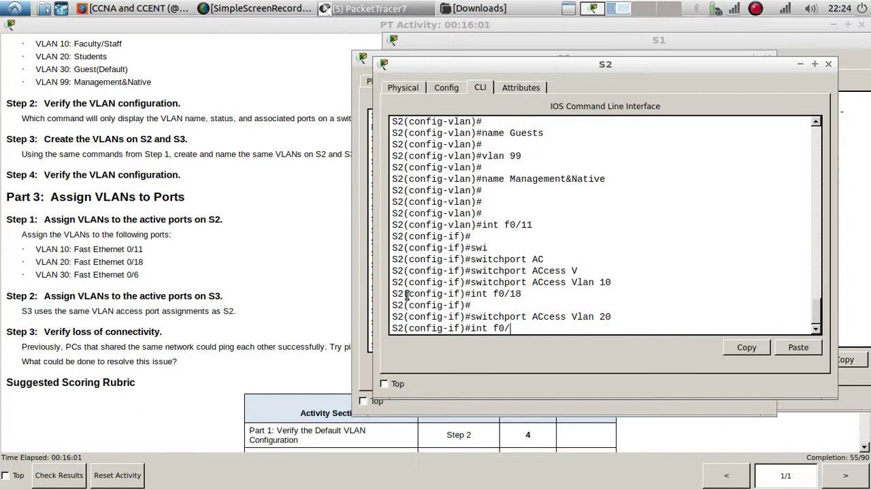
type("6")
key("Return")
key("Up")
key("Up")
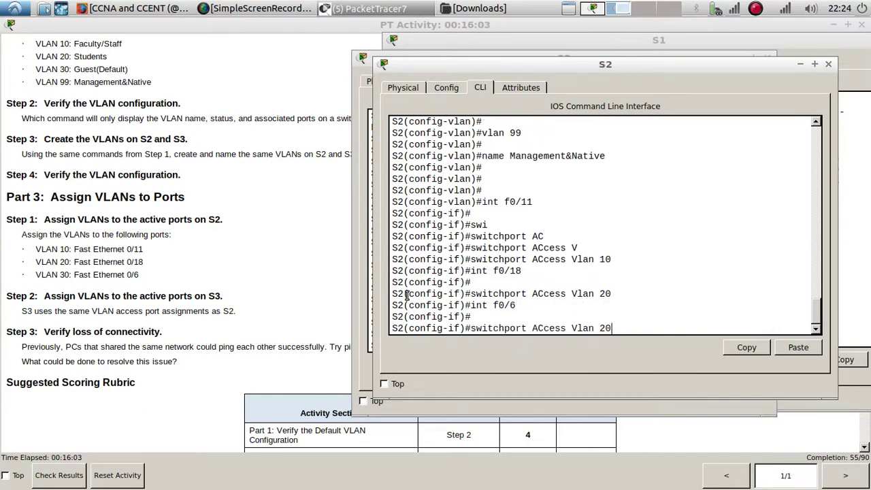
key("BackSpace")
key("Return")
key("Return")
key("Return")
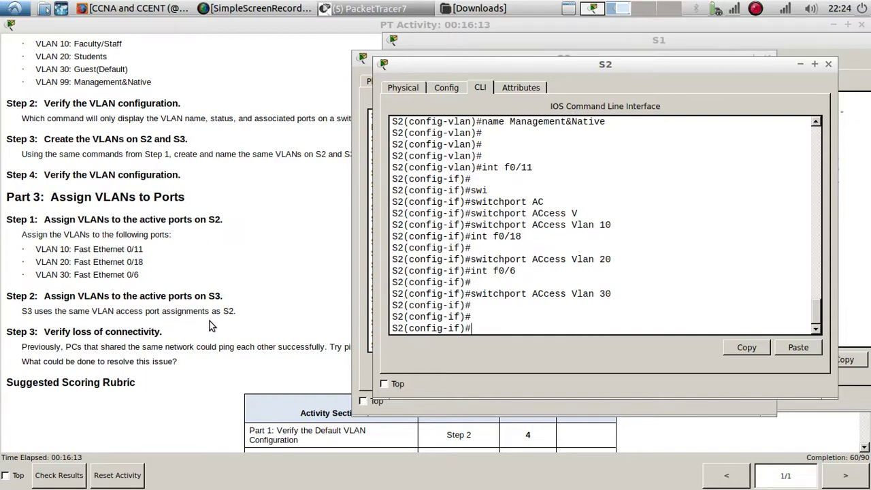
Switch to S3's command line interface and assign interface f0/11 to access VLAN 10
left_click(847, 252)
left_click(366, 101)
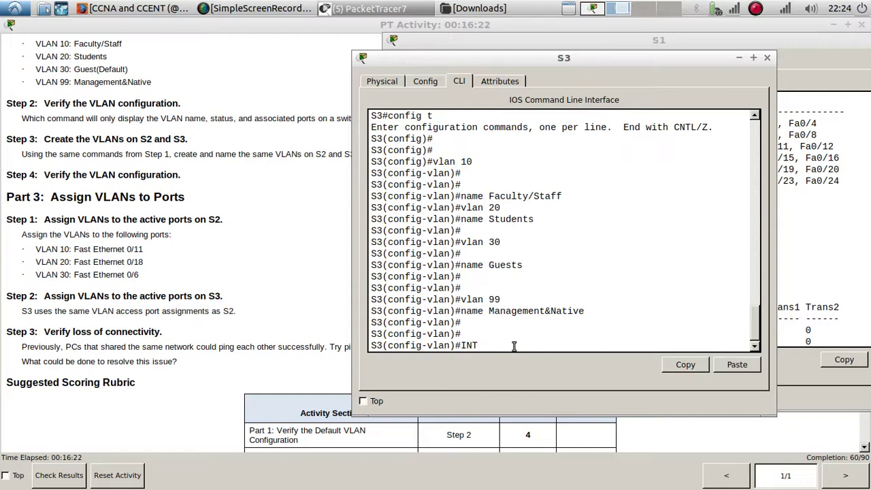
type("INT f0/11")
key("Return")
key("Return")
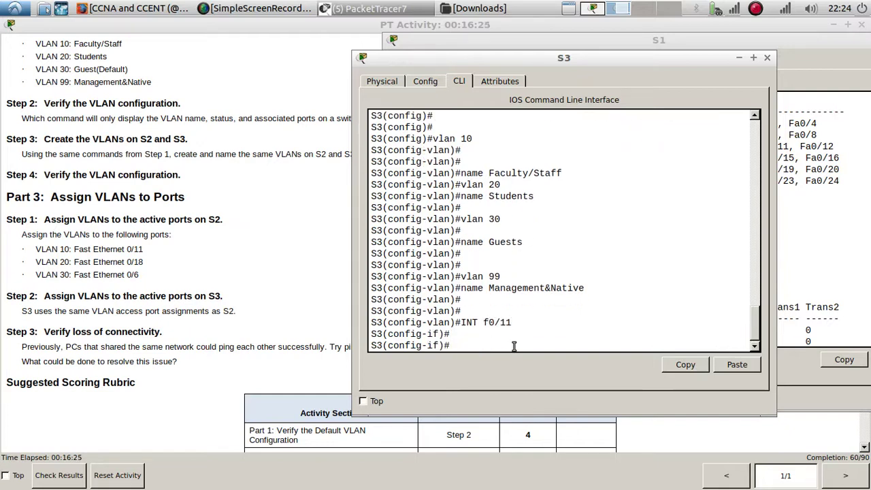
type("swi")
key("Tab")
type("acc")
key("Tab")
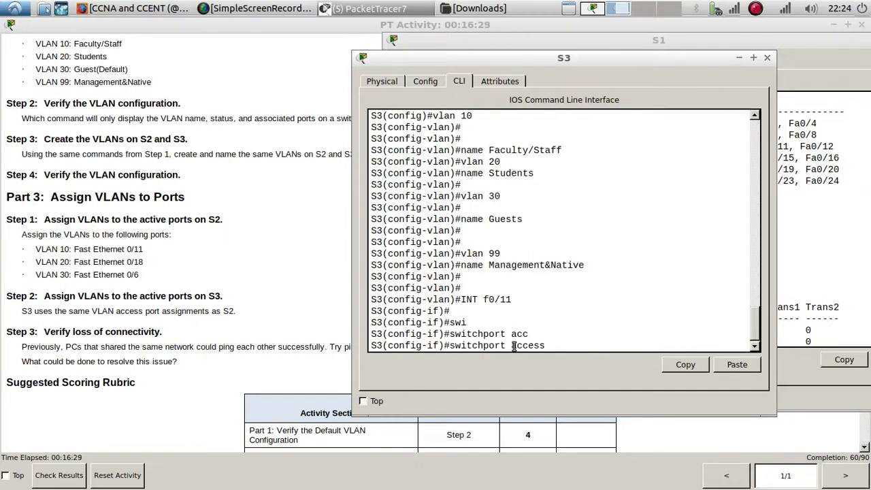
type("v")
key("Tab")
type("10")
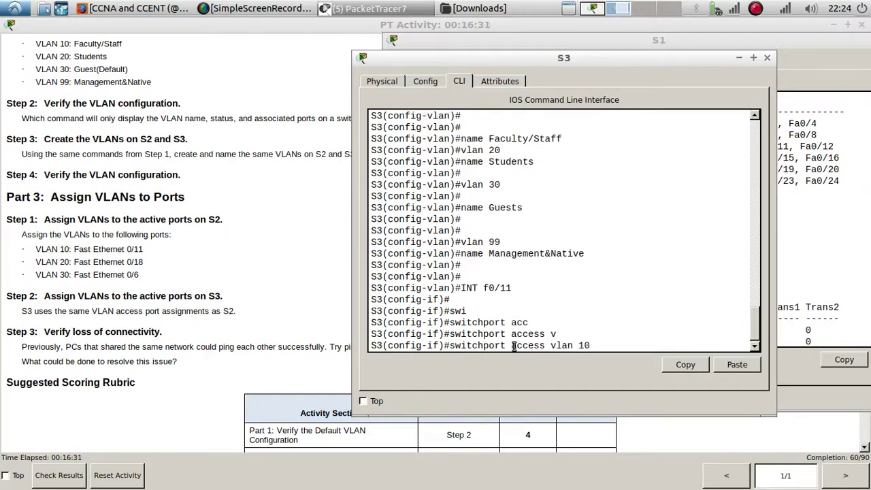
key("Return")
Assign interface f0/18 on S3 to VLAN 20 with the switchport access vlan command
type("INT f0/1")
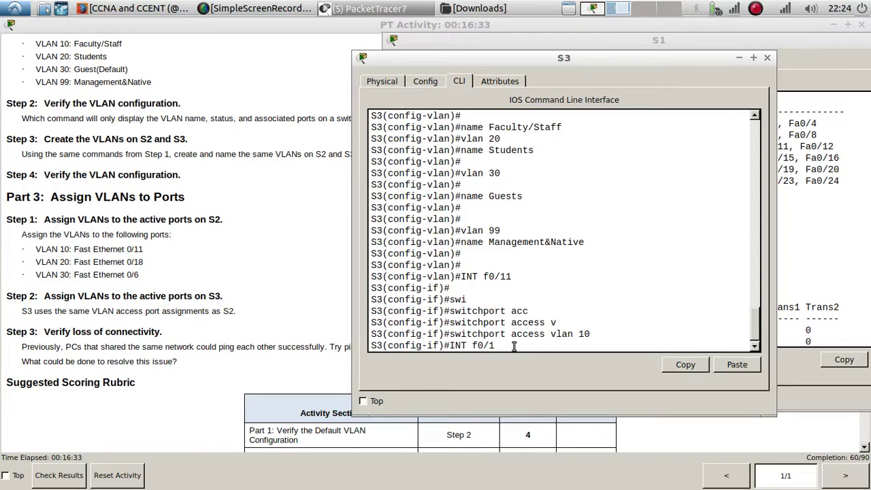
type("118")
key("Return")
key("Return")
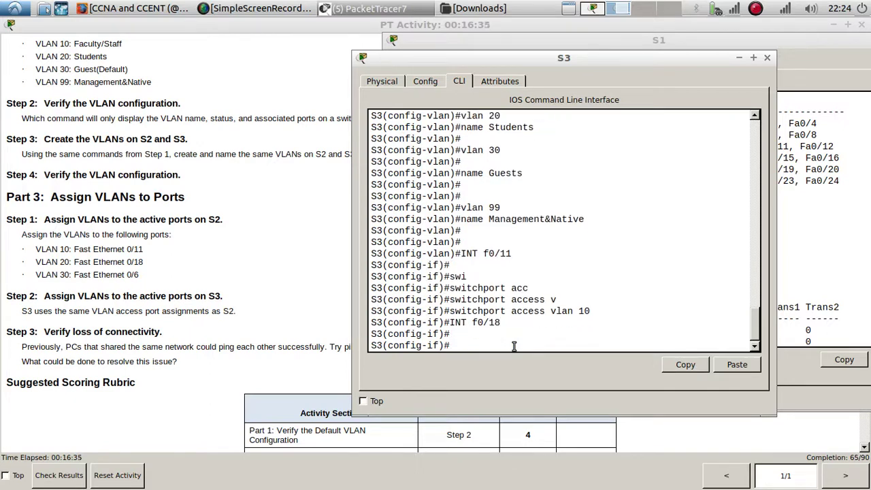
key("Up")
key("Up")
key("BackSpace")
key("BackSpace")
type("20")
key("Return")
key("Return")
Assign interface f0/6 on S3 to VLAN 30 with the switchport access vlan command
key("Up")
key("Up")
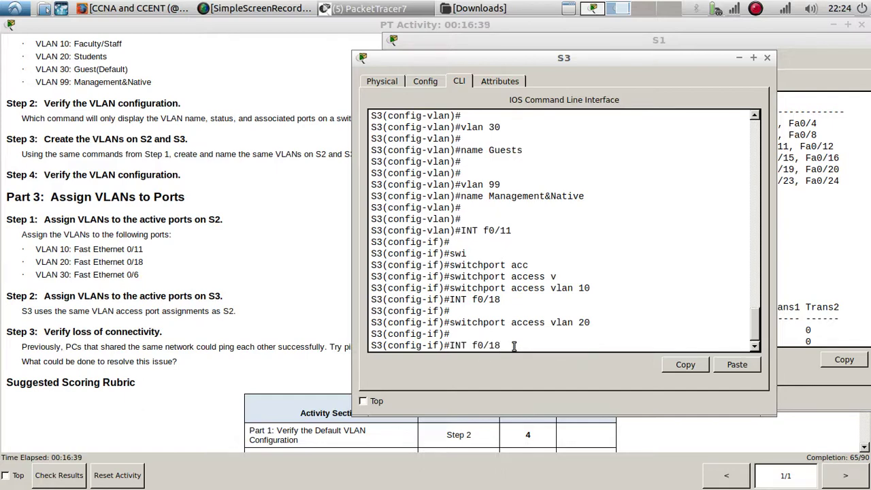
key("BackSpace")
key("BackSpace")
type("6")
key("Return")
key("Return")
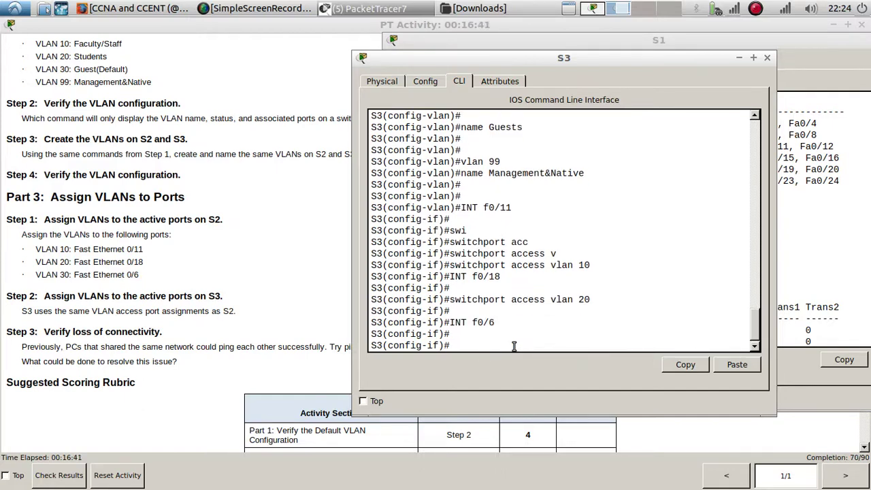
key("Up")
key("Up")
type("3")
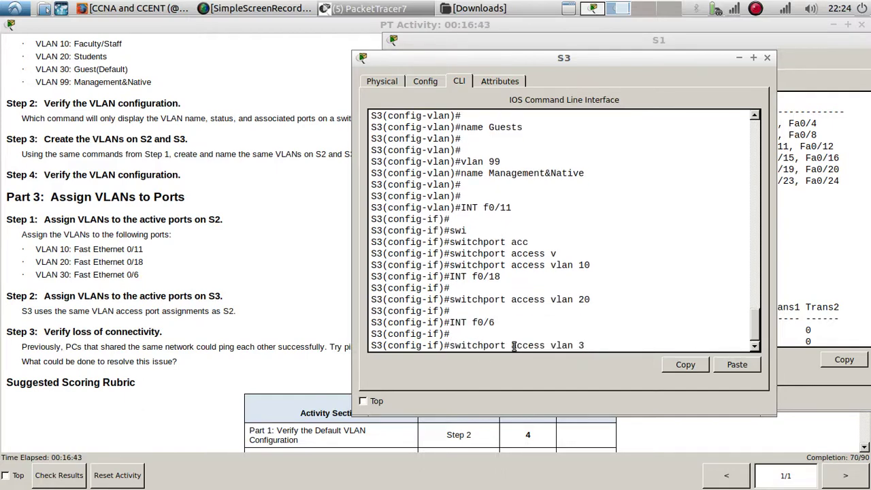
type("0")
key("Return")
key("Return")
key("Return")
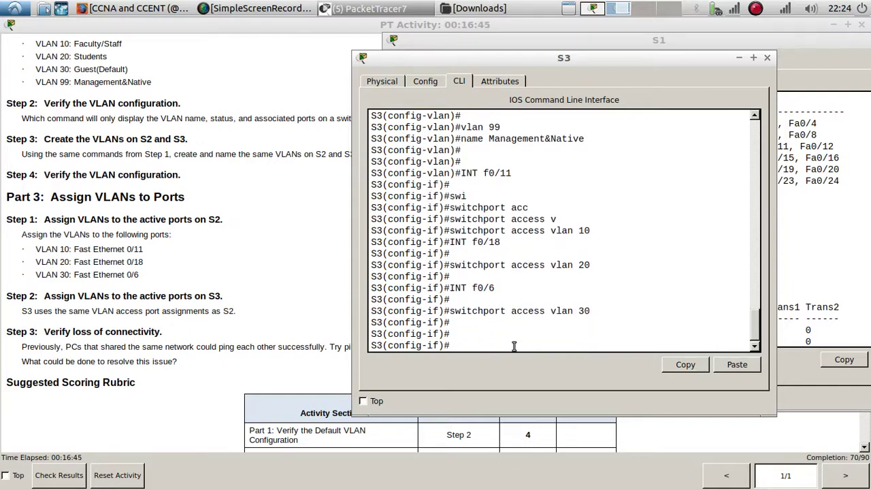
Review the Part 3 Step 3 connectivity instructions and the addressing table in the PT Activity document
left_click(241, 224)
scroll(207, 216, "down", 3)
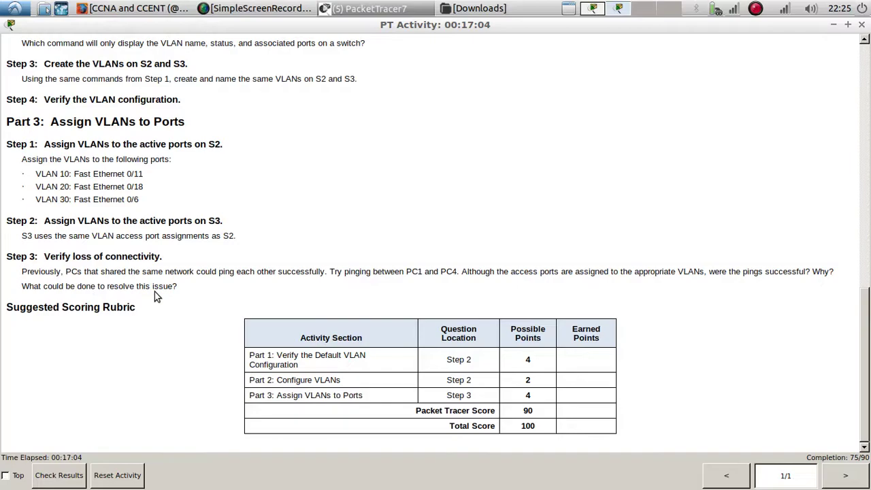
scroll(154, 291, "up", 10)
scroll(155, 296, "down", 8)
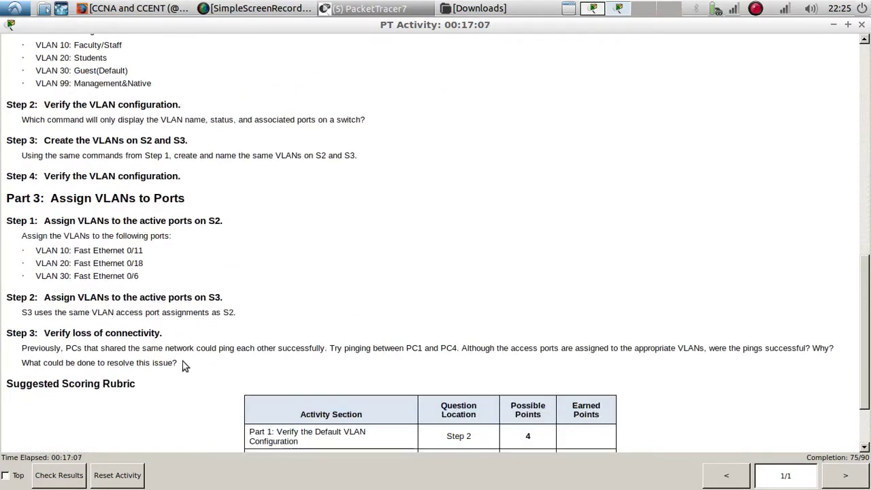
scroll(157, 378, "up", 12)
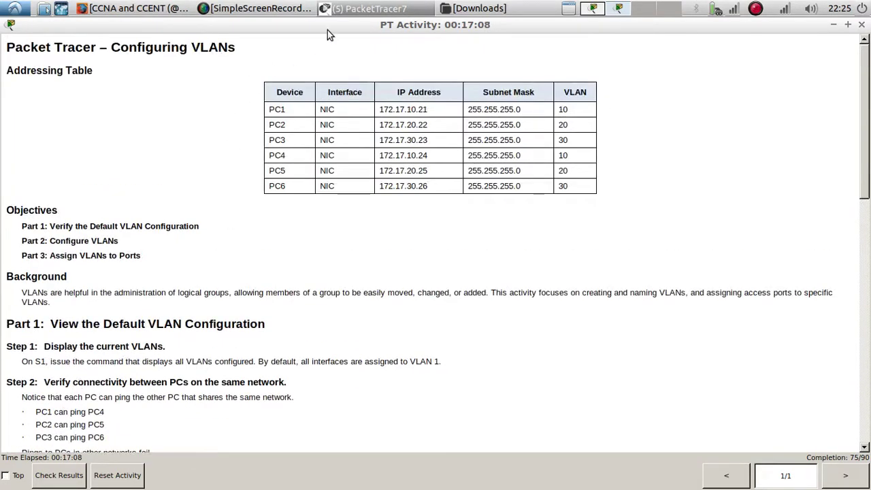
Return to the network topology and ping PC4 at 172.17.10.24 from PC1's command prompt
left_click(361, 10)
left_click(344, 26)
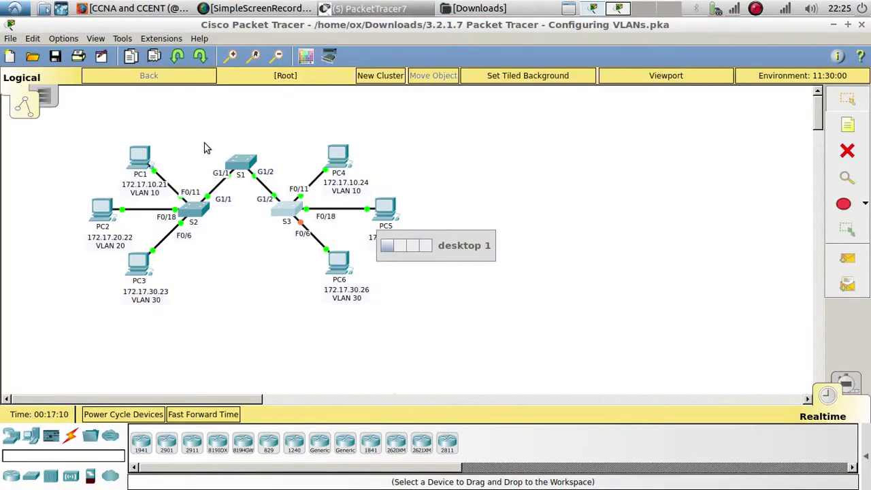
left_click(136, 156)
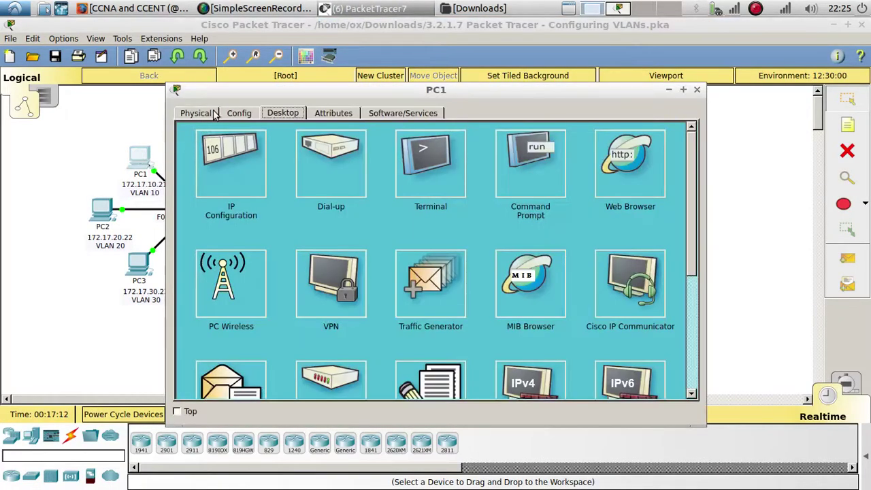
left_click_drag(234, 96, 446, 77)
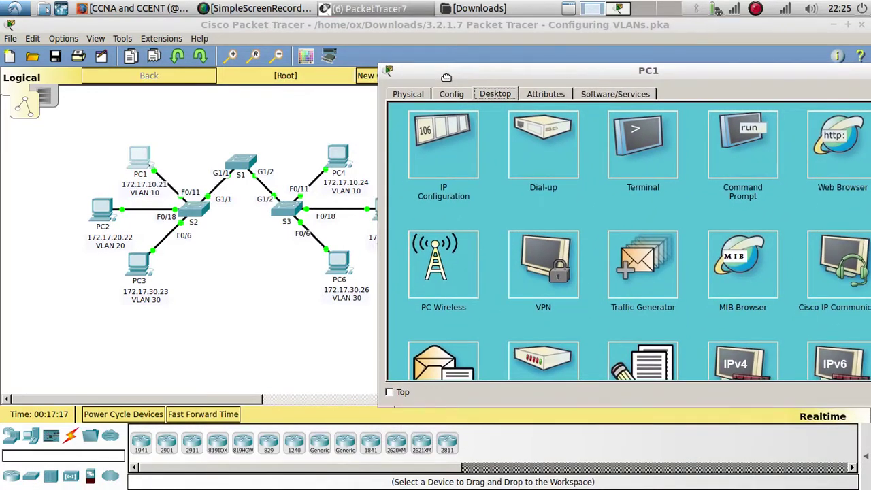
left_click(743, 143)
key("Up")
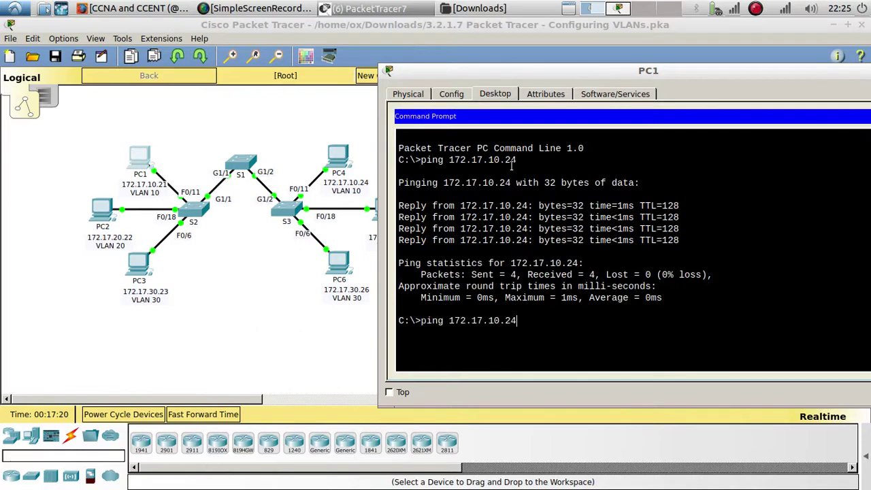
key("Return")
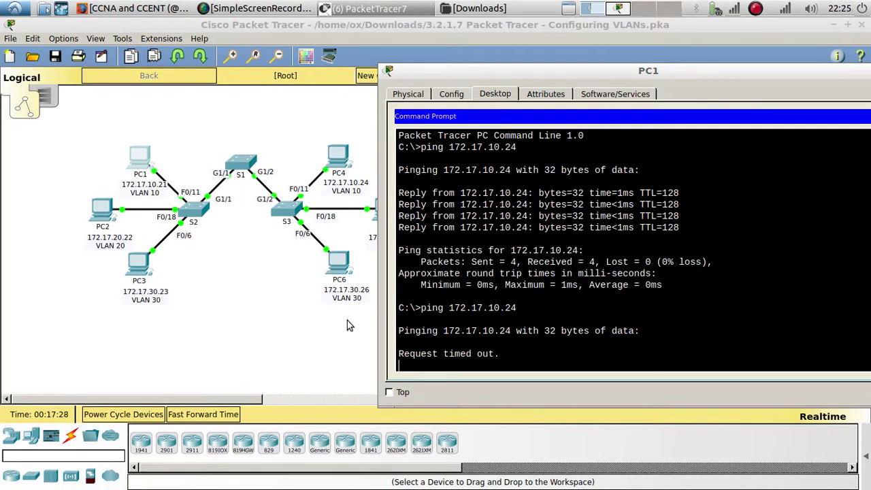
Ping PC5 at 172.17.20.25 from PC2's command prompt, keeping the topology in view
left_click(103, 208)
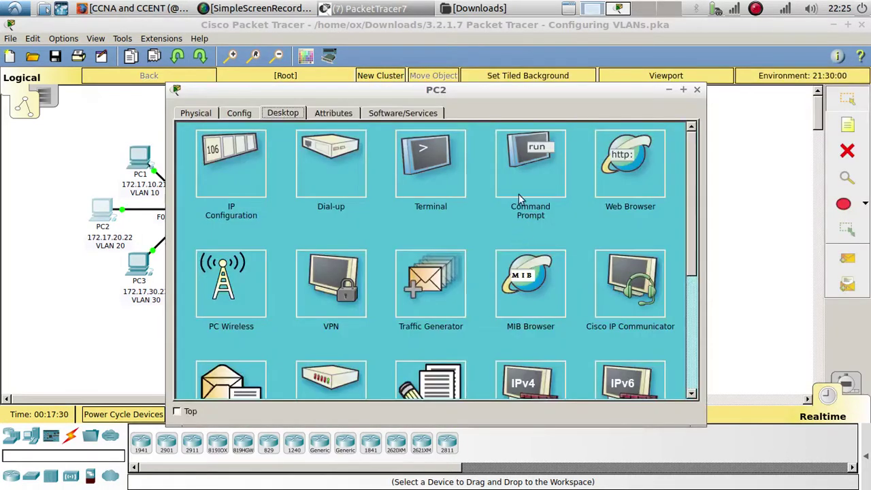
left_click(507, 140)
left_click_drag(487, 99, 772, 80)
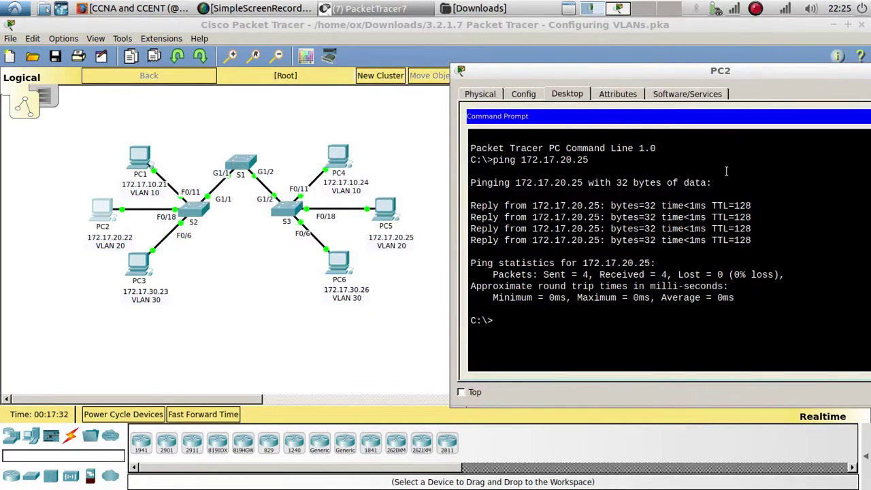
key("Up")
key("Return")
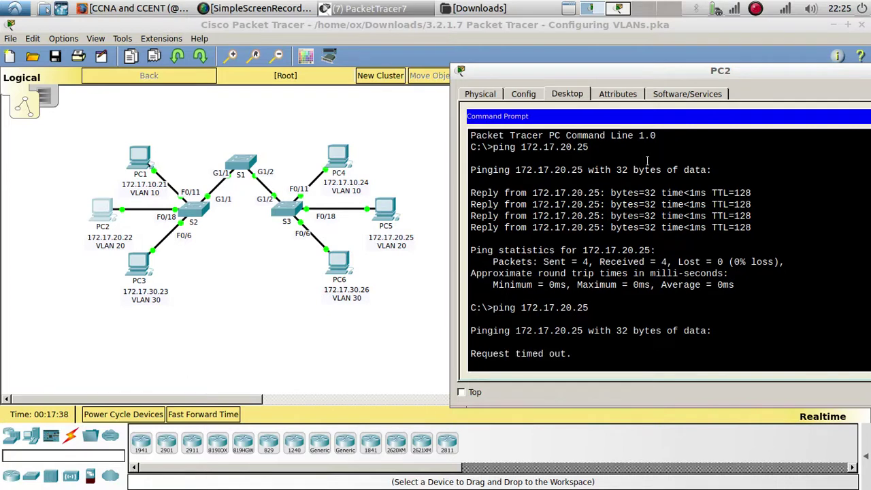
Ping PC6 at 172.17.30.26 from PC3's command prompt
left_click(139, 262)
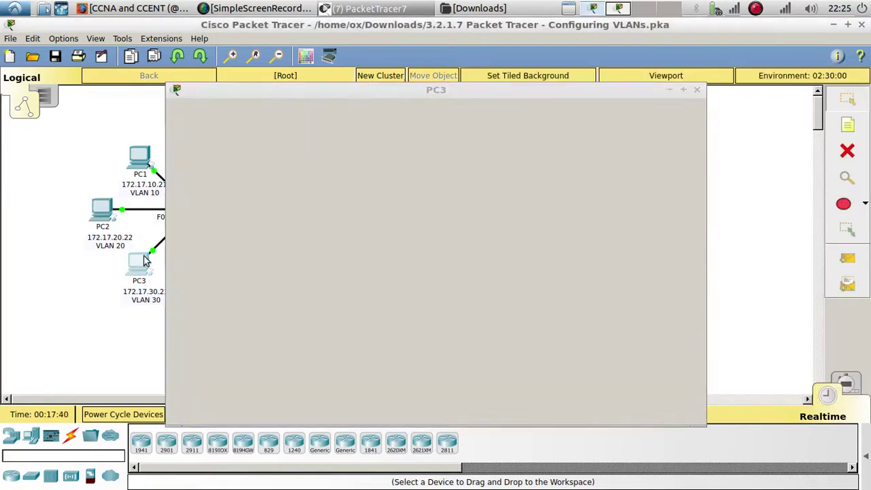
left_click(559, 170)
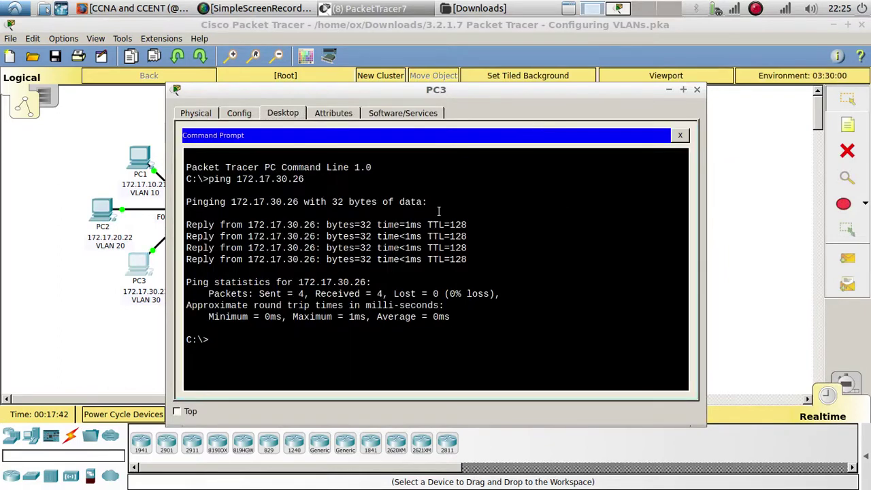
key("Up")
key("Return")
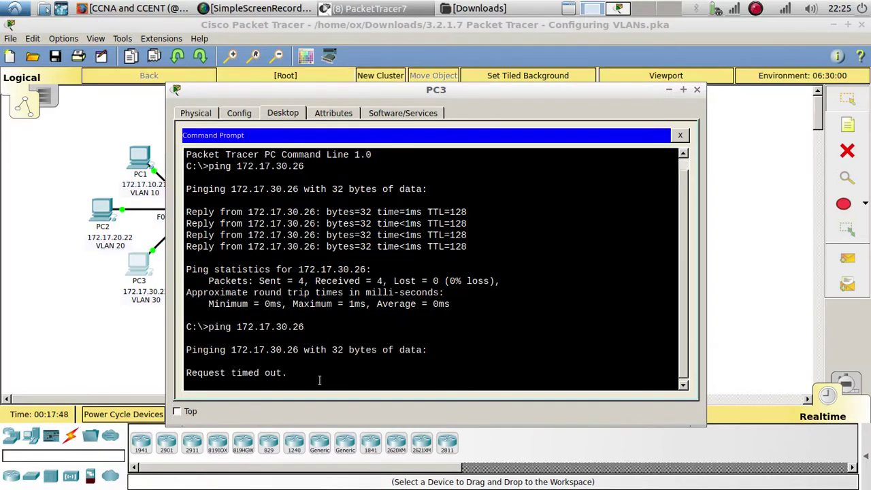
Return to the activity instructions and highlight the Part 3 Step 3 question "What could be done to resolve this issue?"
left_click(382, 8)
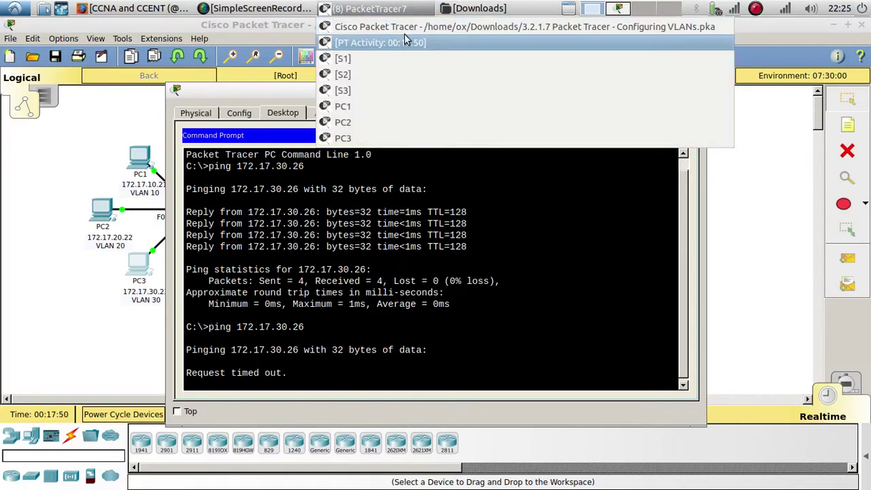
left_click(405, 37)
scroll(206, 309, "down", 10)
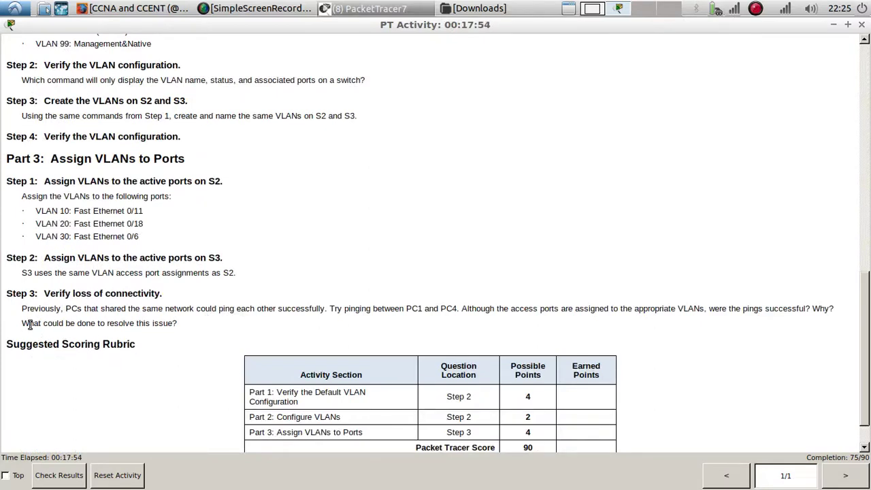
scroll(171, 320, "down", 1)
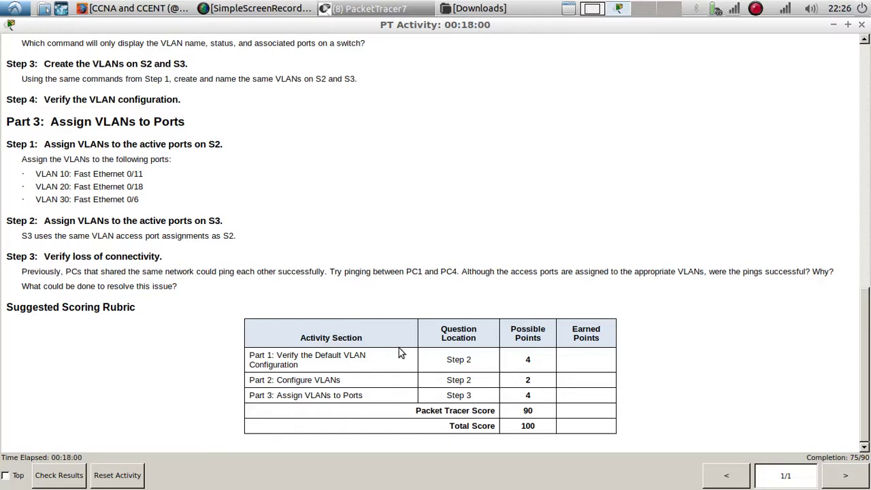
left_click_drag(190, 289, 23, 289)
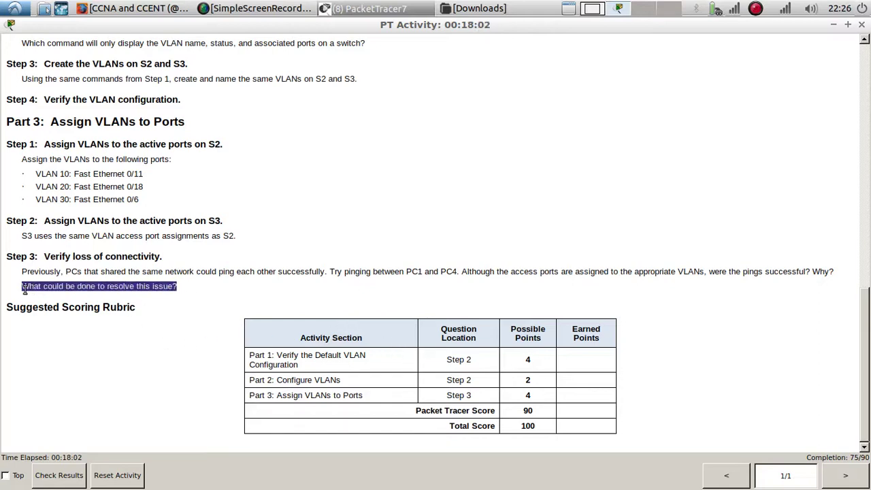
Return from the activity instructions to the network topology and examine the links between switches S1, S2 and S3
scroll(155, 272, "up", 16)
left_click(368, 8)
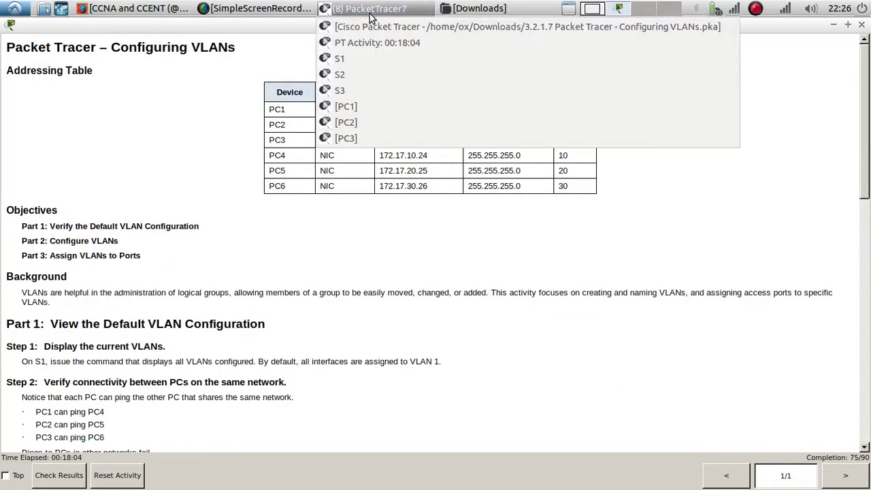
left_click(373, 29)
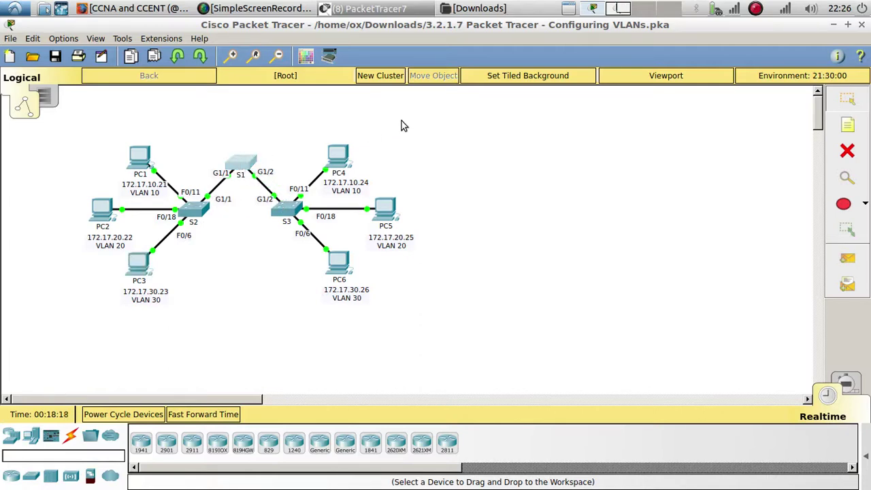
left_click(376, 11)
left_click(401, 27)
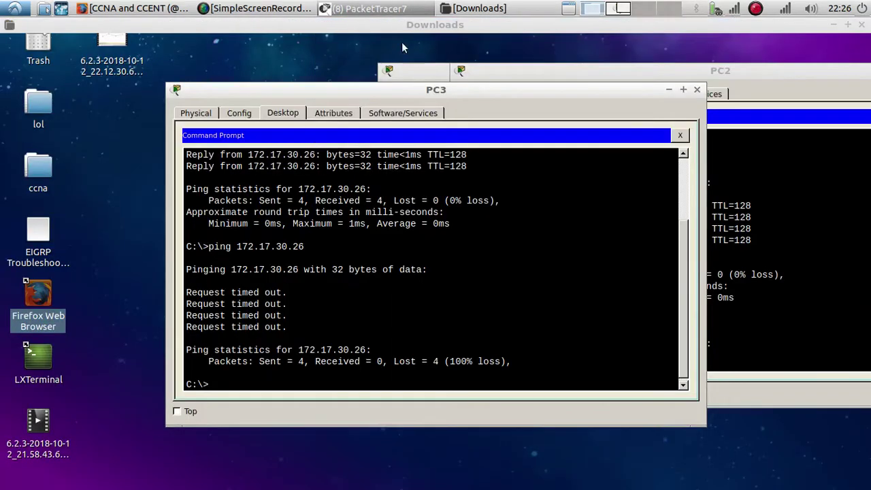
left_click(375, 8)
left_click(381, 18)
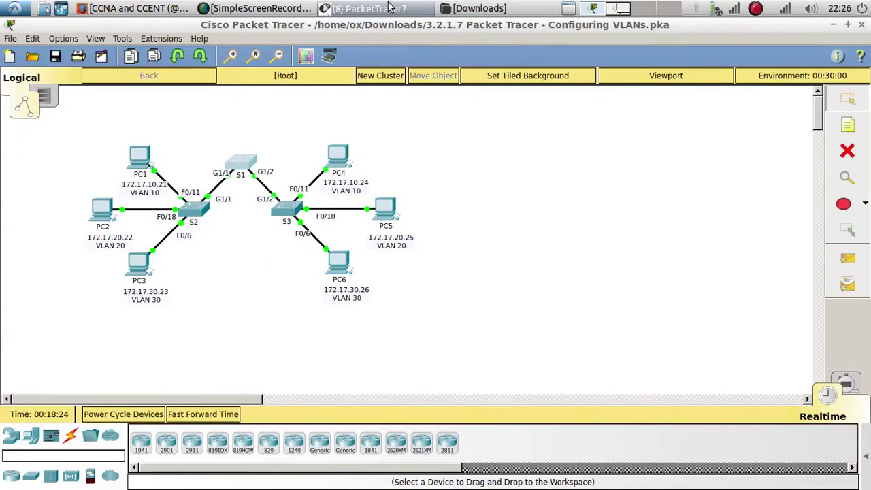
left_click(383, 8)
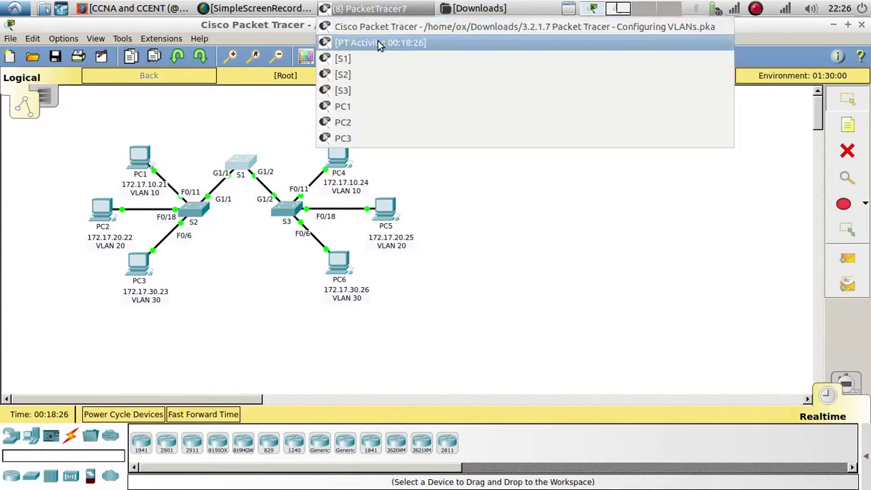
left_click(245, 257)
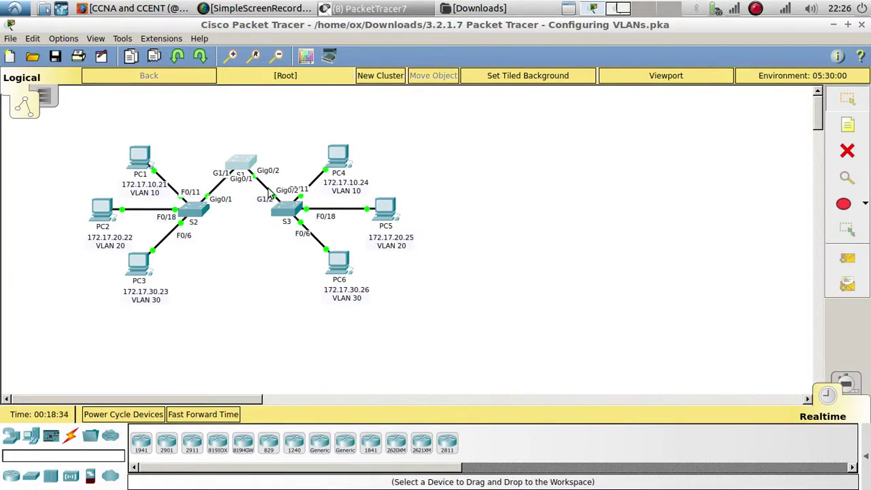
Bring S1's command line up beside the topology and enter global configuration mode
left_click(392, 11)
left_click(632, 8)
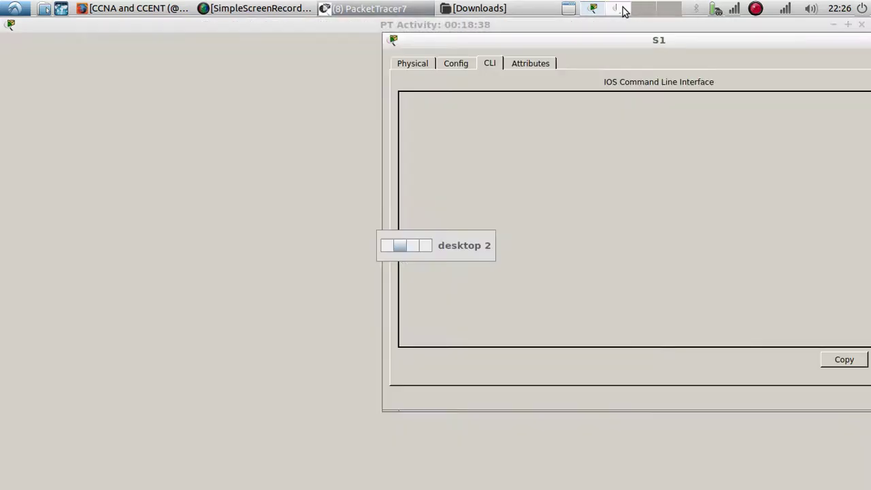
left_click_drag(488, 39, 471, 53)
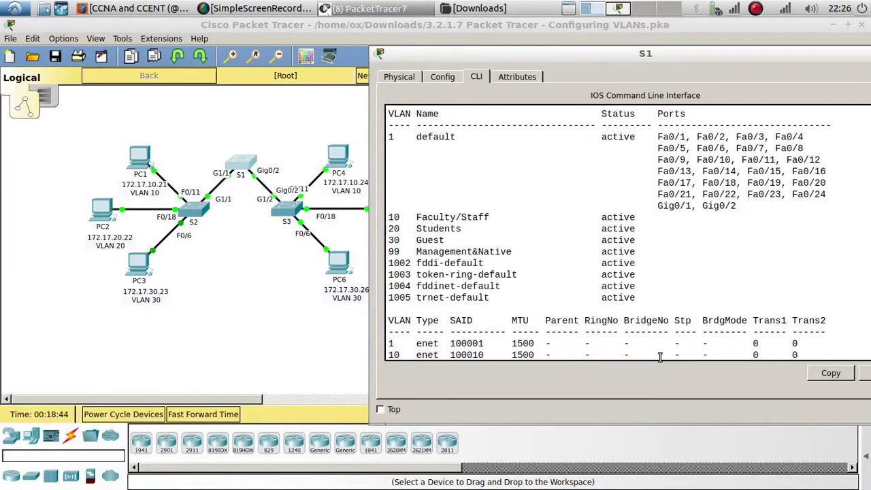
key("space")
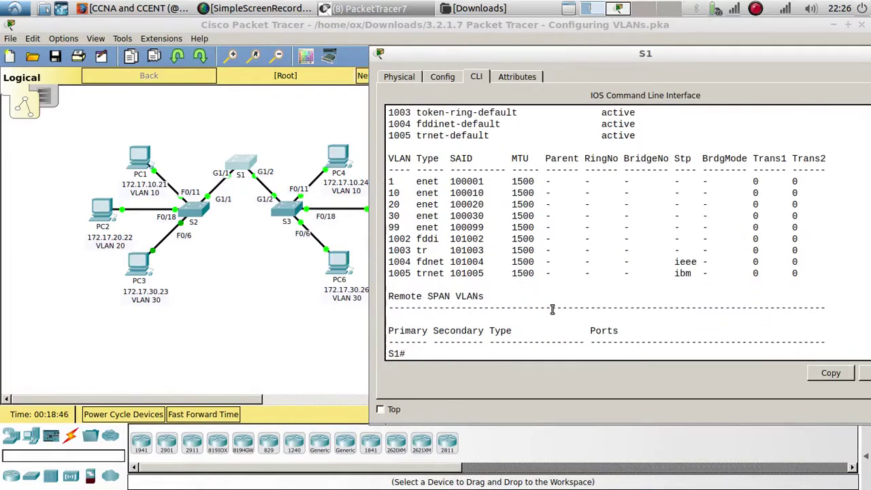
type("config t")
key("Return")
key("Return")
key("Return")
key("Return")
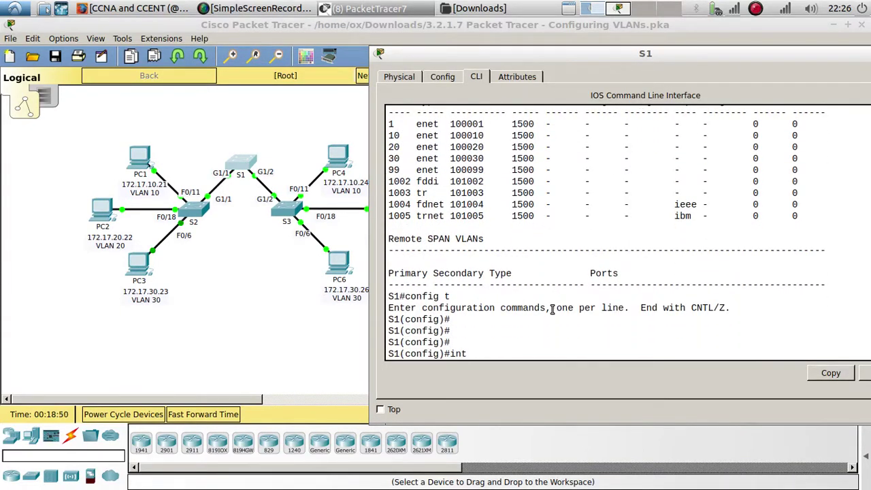
Configure S1's interface g0/1 as a trunk with switchport mode trunk
type("int g0/1")
key("Return")
key("Return")
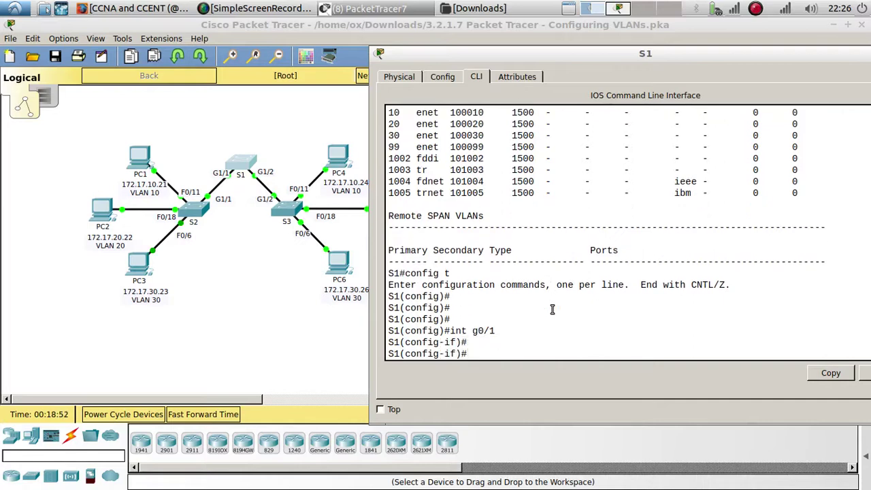
type("swi")
key("Tab")
type("mo")
key("Tab")
type("tr")
key("Tab")
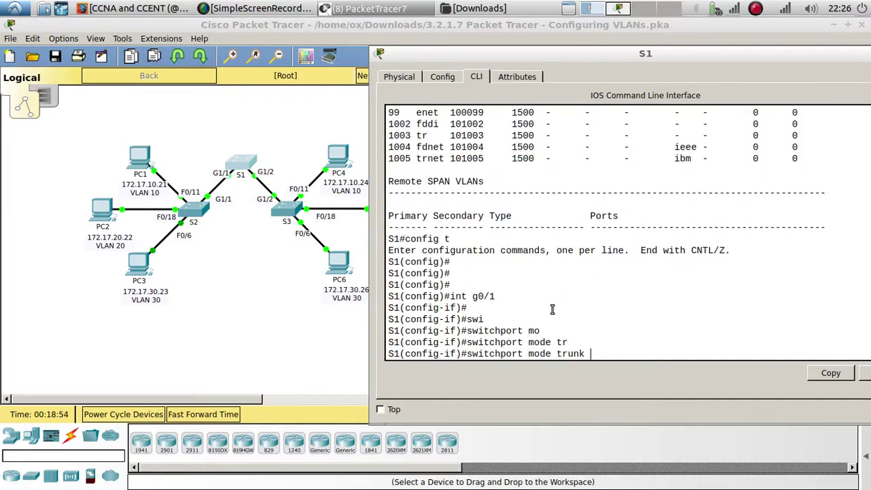
key("Return")
key("Return")
key("Return")
key("Return")
key("Return")
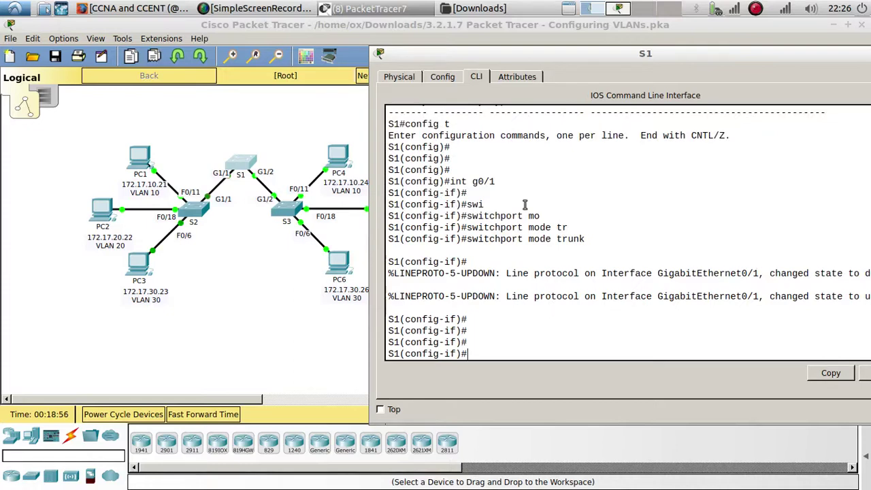
Switch to S2's command line and configure its interface g0/1 with switchport mode trunk
left_click(197, 218)
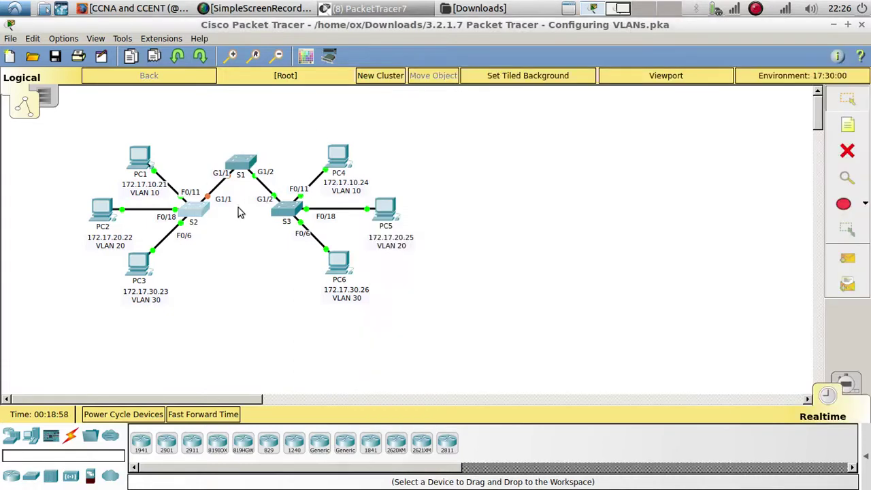
left_click(367, 8)
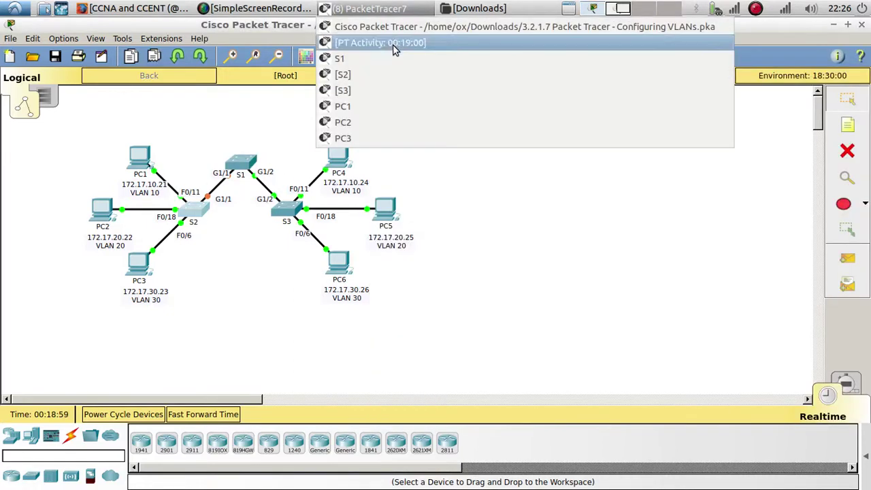
left_click(371, 74)
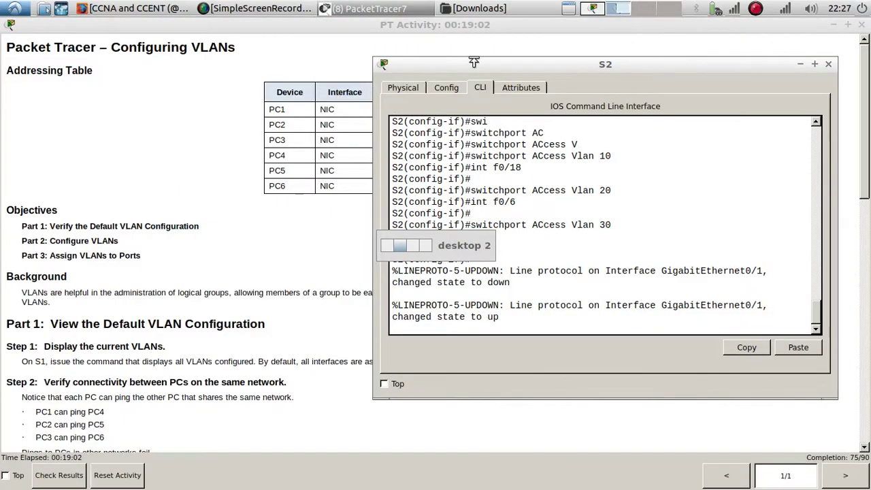
key("Return")
key("Return")
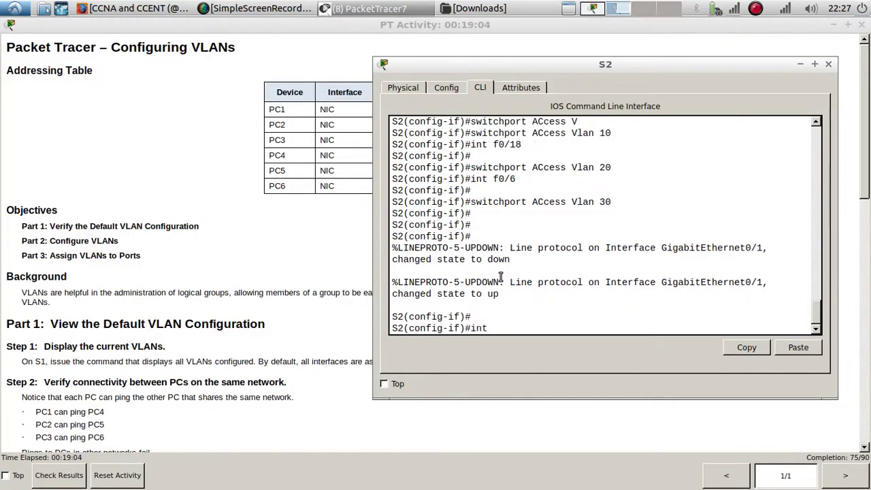
type("int g0/1")
key("Return")
key("Return")
type("swi")
key("Tab")
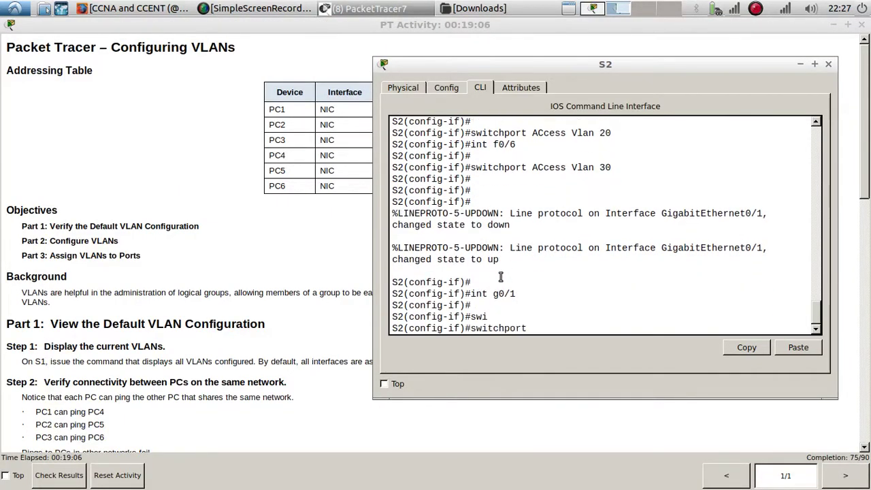
type("mo")
key("Tab")
type("tr")
key("Tab")
key("Return")
key("Return")
key("Return")
key("Return")
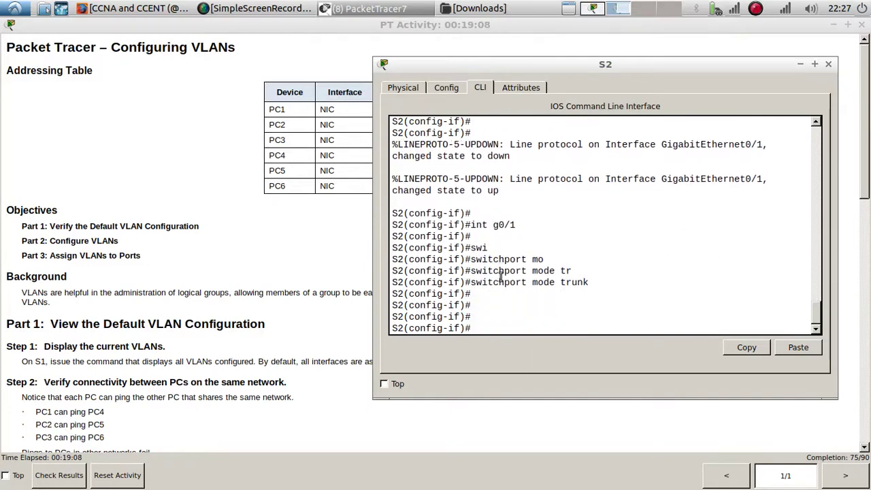
Return to S1's command line and configure its interface g0/2 with switchport mode trunk
left_click(368, 8)
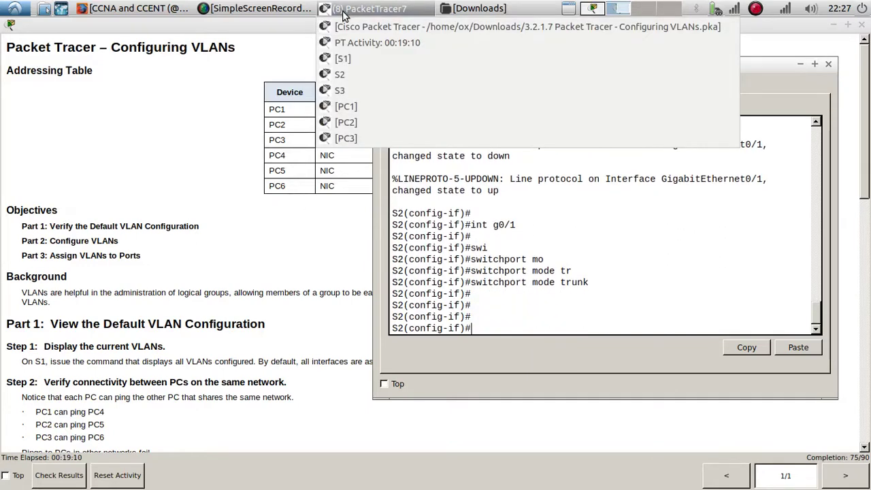
left_click(357, 61)
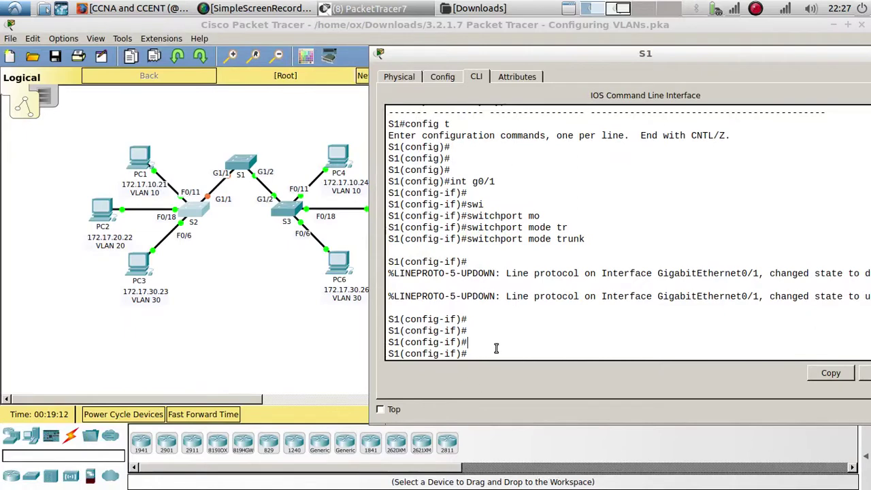
type("int g0/2")
key("Return")
type("swi")
key("Tab")
type("mo")
key("Tab")
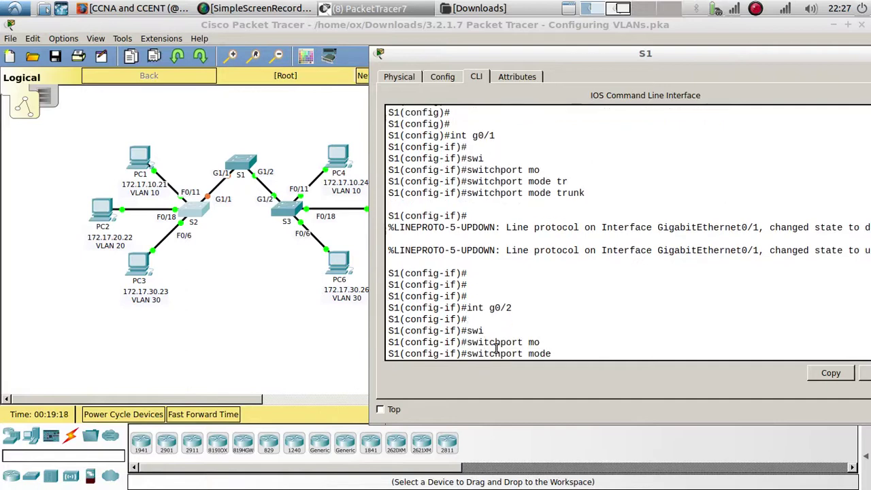
type("tr")
key("Tab")
key("Return")
key("Return")
key("Return")
key("Return")
key("Return")
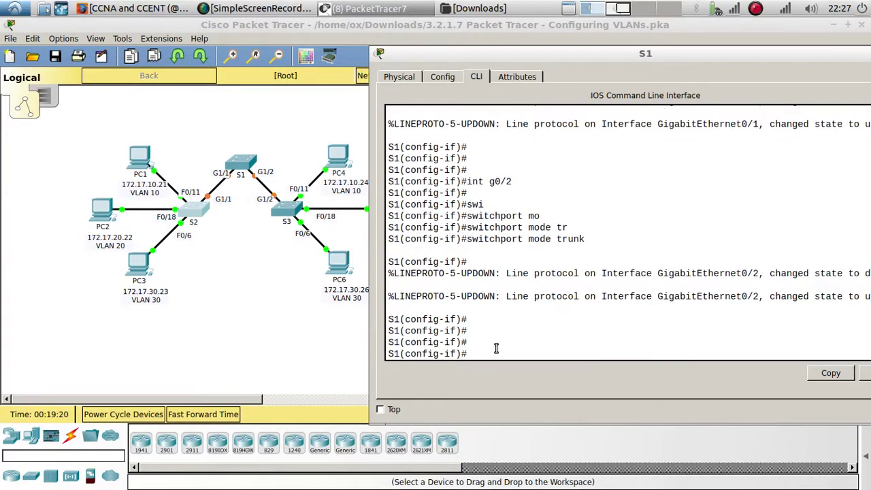
Switch to S3's command line and configure its interface g0/2 with switchport mode trunk
left_click(377, 13)
left_click(403, 93)
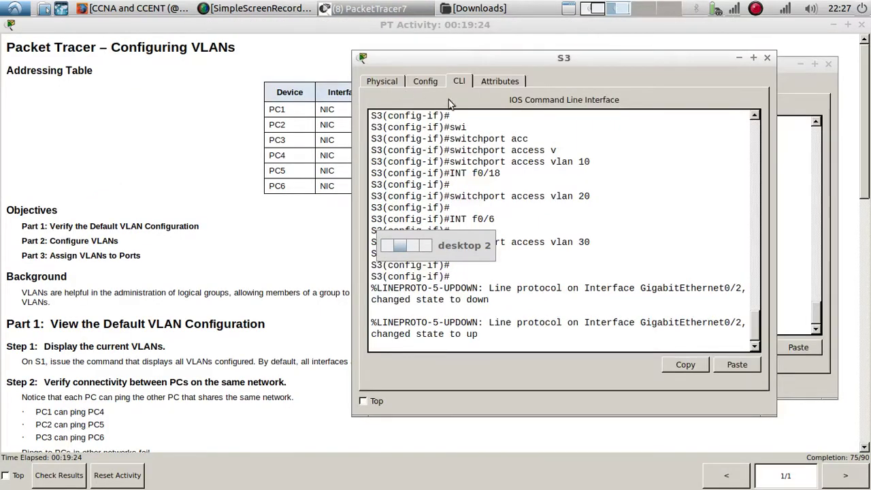
key("Return")
type("\\")
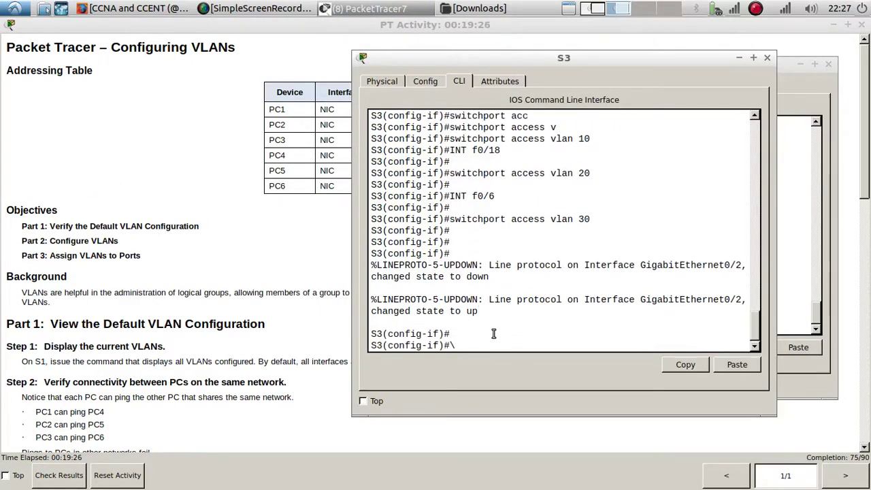
type("nt g0/2")
key("Return")
type("swi")
key("Tab")
type("mo")
key("Tab")
type("tr")
key("Tab")
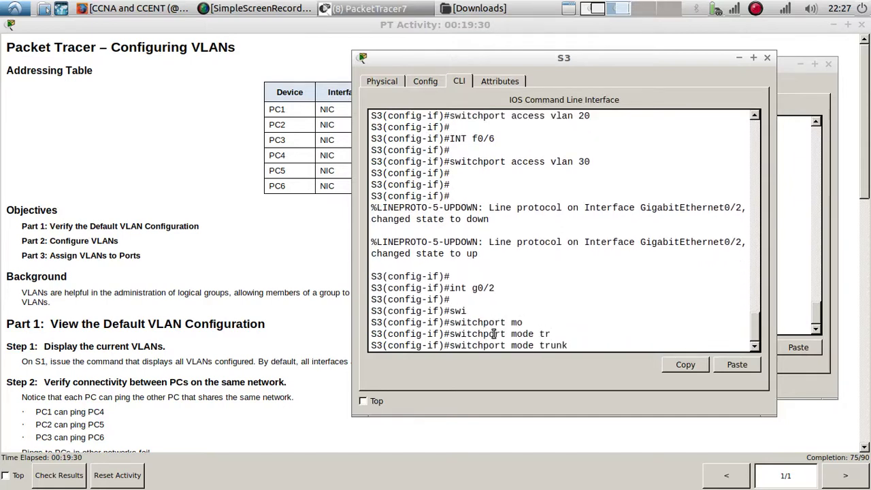
key("Return")
key("Return")
key("Return")
key("Return")
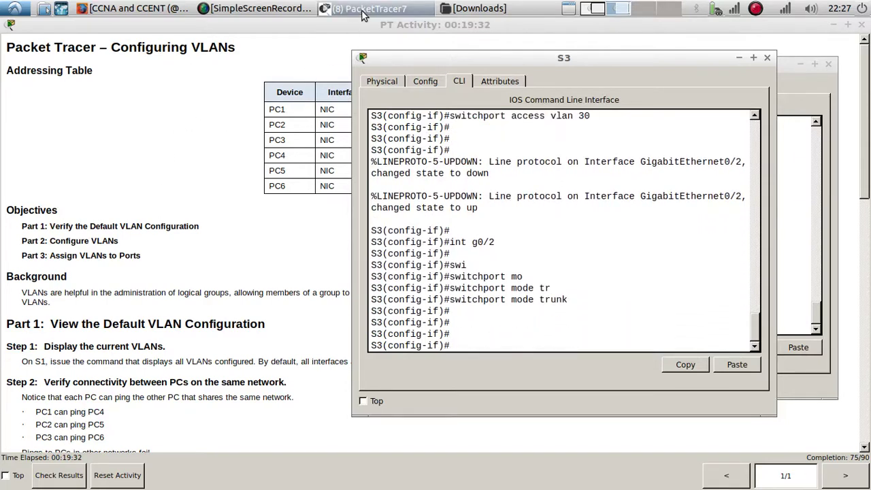
Return to the network topology and fast-forward the simulation time so the trunk links converge
left_click(363, 13)
left_click(381, 7)
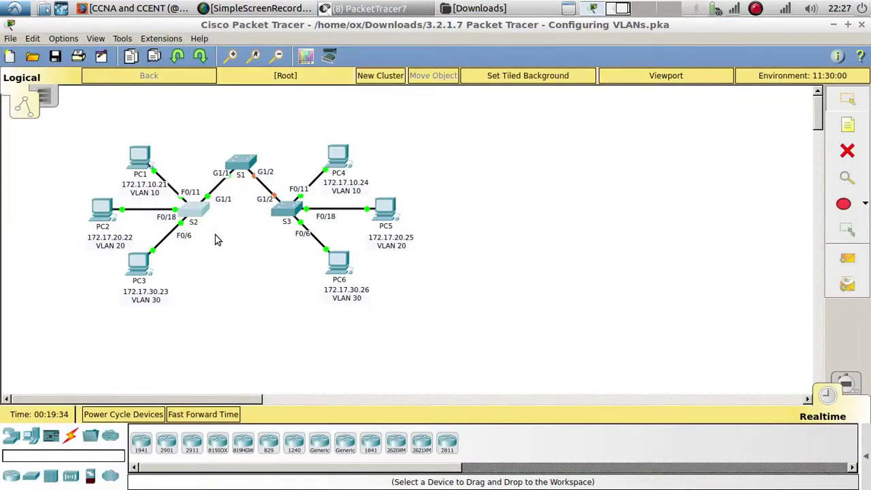
left_click(195, 414)
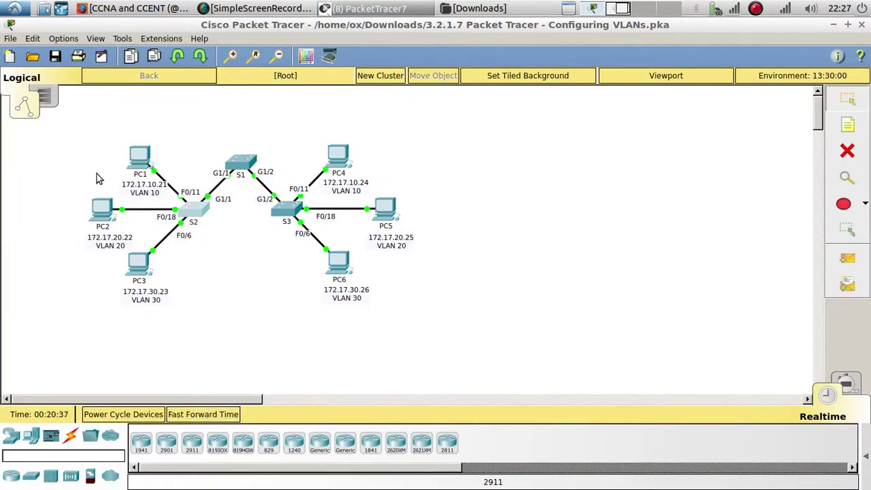
Repeat the ping to PC4 at 172.17.10.24 from PC1's command prompt
left_click(140, 158)
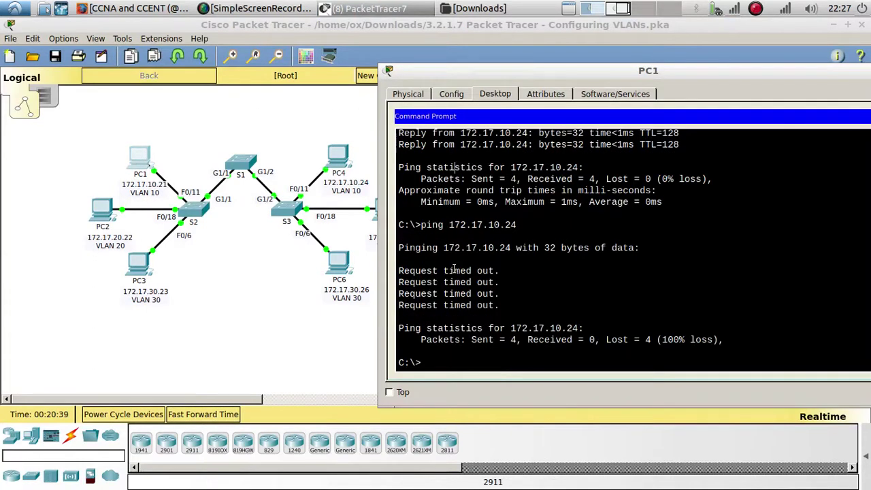
key("Up")
key("Return")
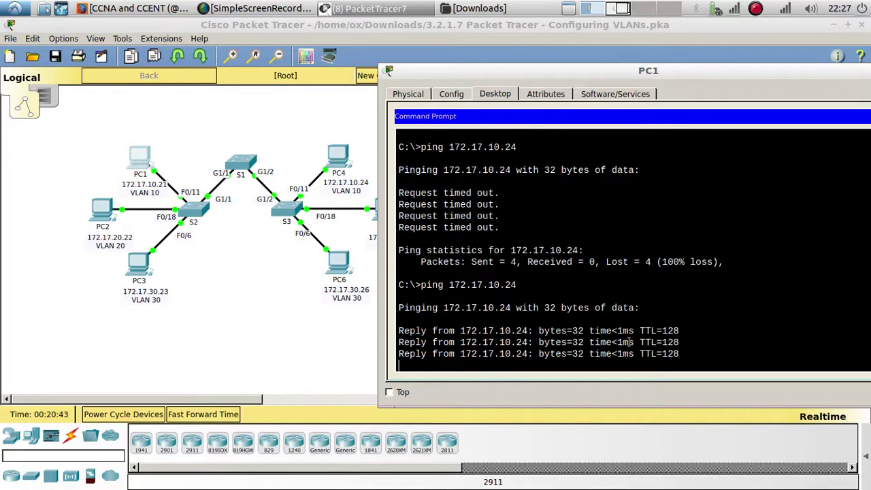
Repeat the ping to PC5 at 172.17.20.25 from PC2's command prompt
left_click(103, 206)
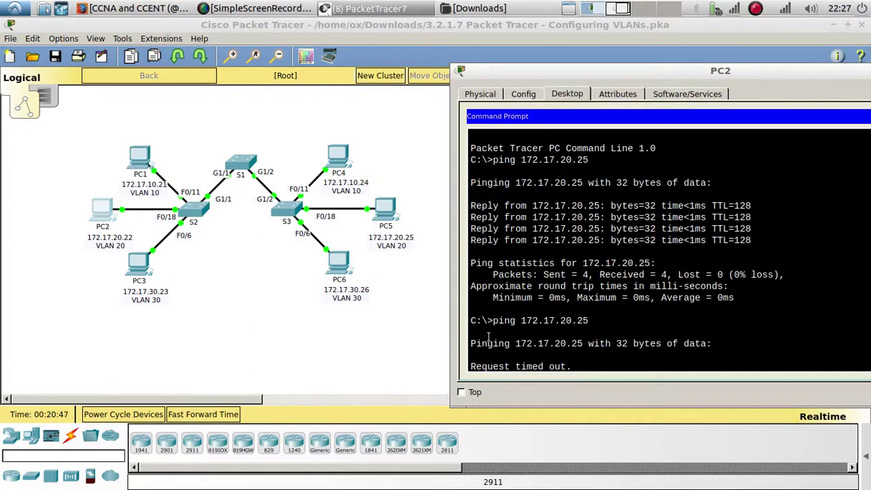
key("Up")
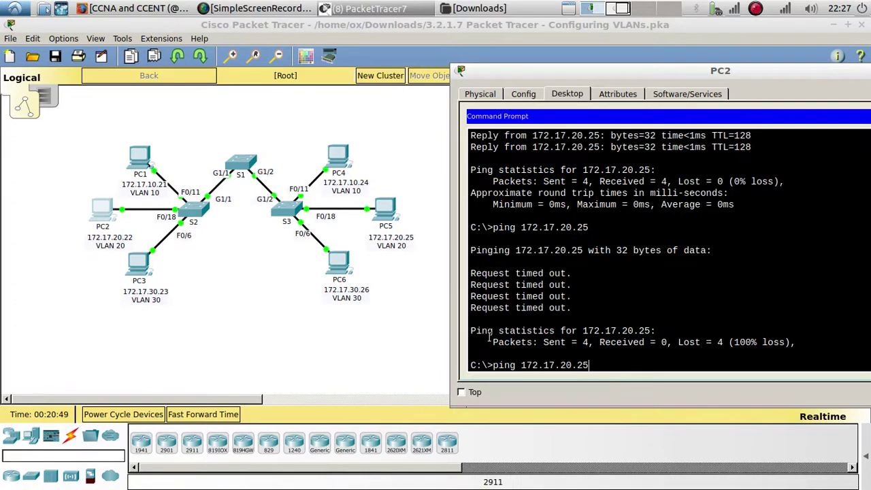
key("Return")
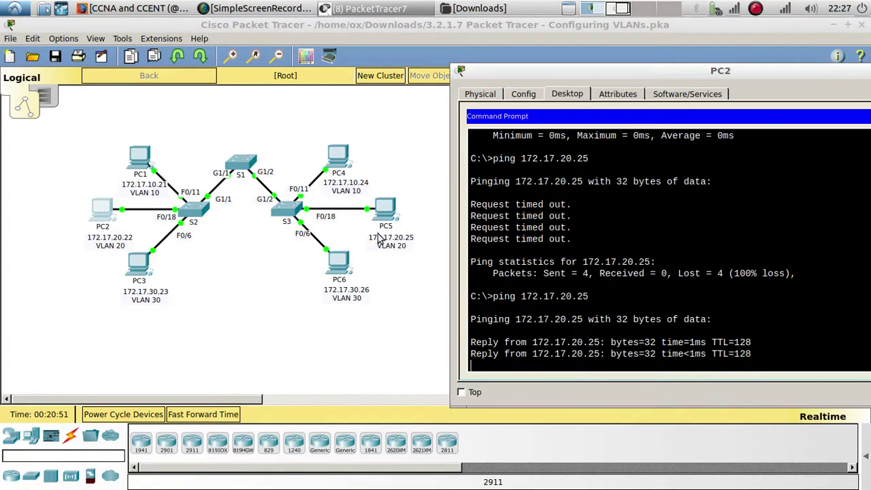
Repeat the ping to PC6 at 172.17.30.26 from PC3's command prompt and highlight its reply lines
left_click(139, 274)
left_click_drag(443, 90, 630, 85)
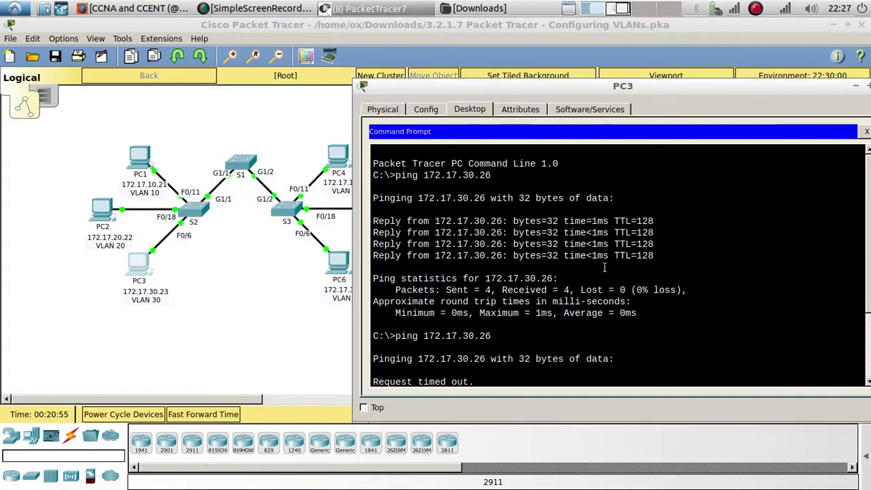
key("Up")
key("Return")
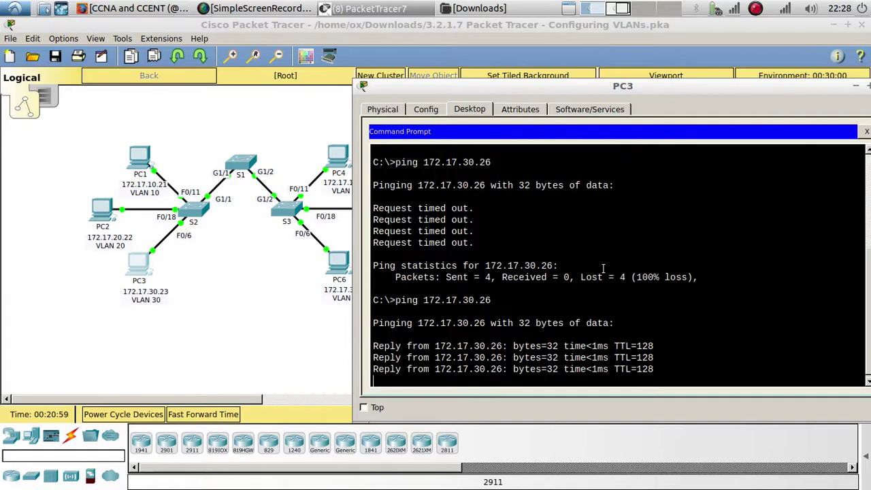
left_click_drag(647, 303, 407, 257)
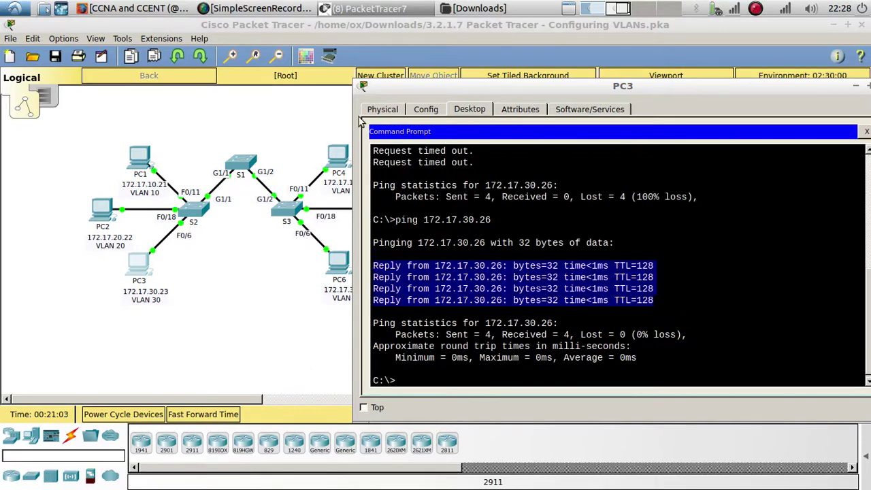
Open the PT Activity instructions and check the activity results
left_click(365, 8)
left_click(378, 42)
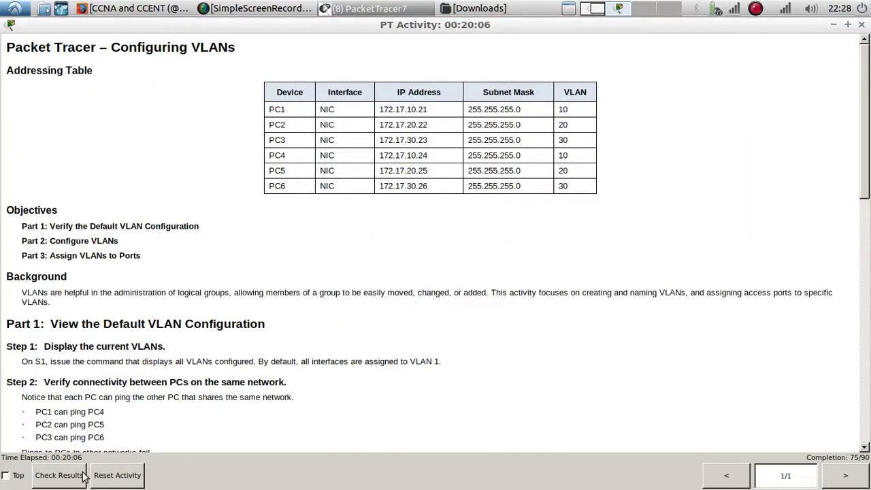
key("ctrl+alt+Left")
left_click(395, 8)
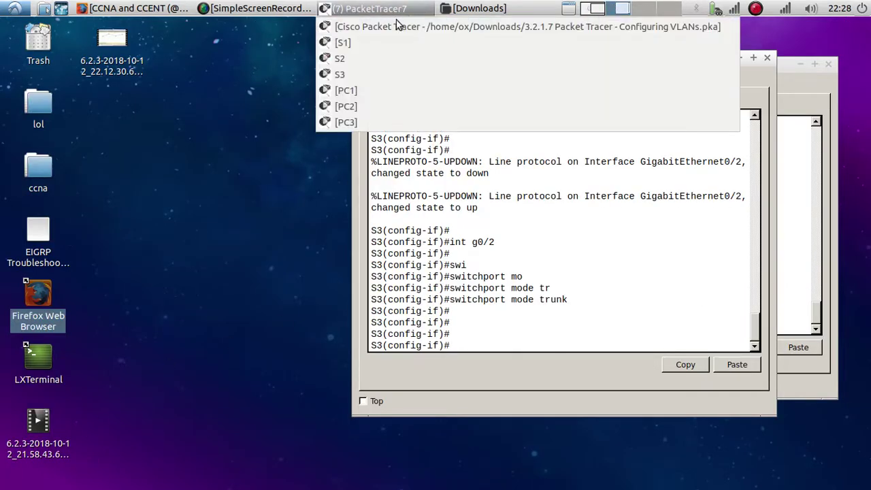
left_click(371, 42)
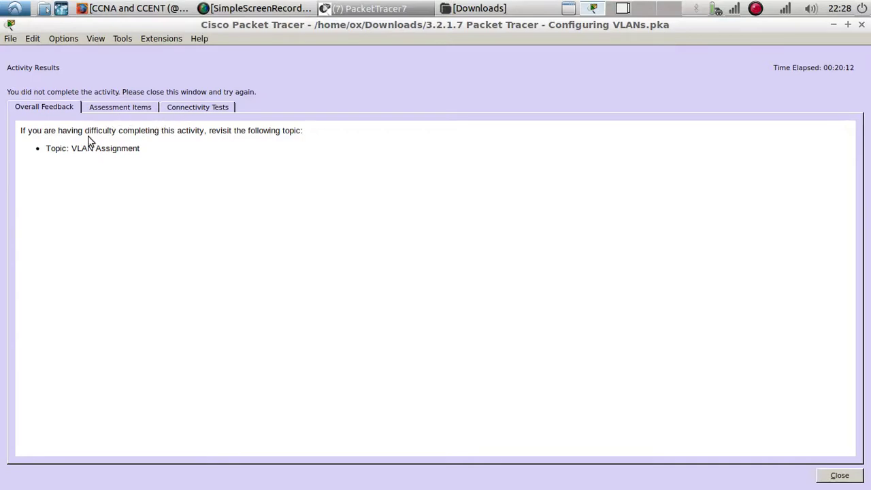
Examine the assessment items for S1, S2 and S3, especially the VLAN 30 name entries, and close the results
left_click(110, 107)
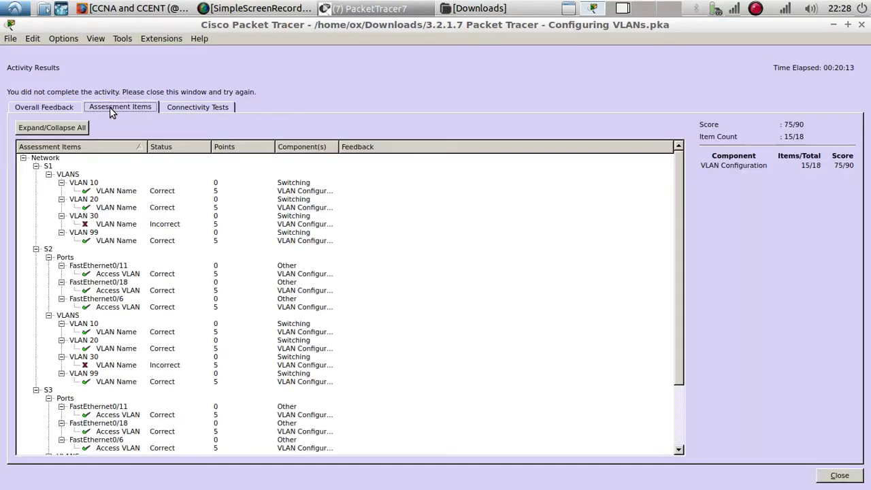
left_click(109, 224)
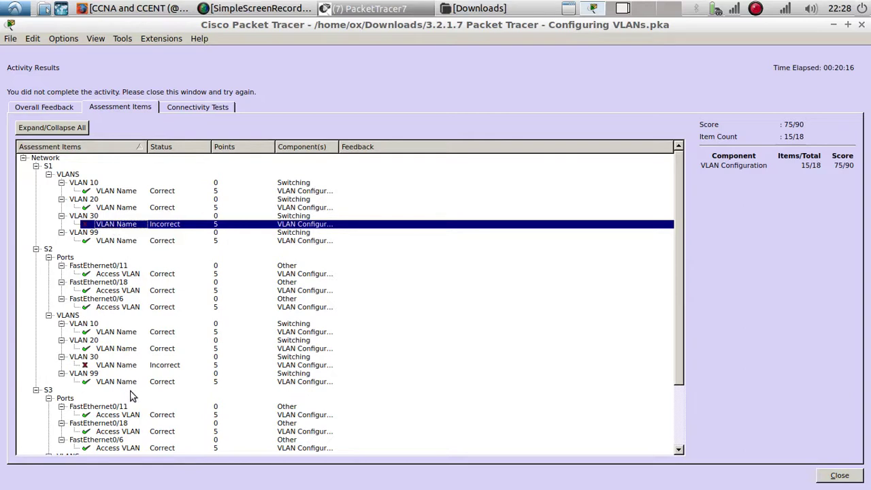
scroll(131, 398, "down", 3)
left_click(121, 433)
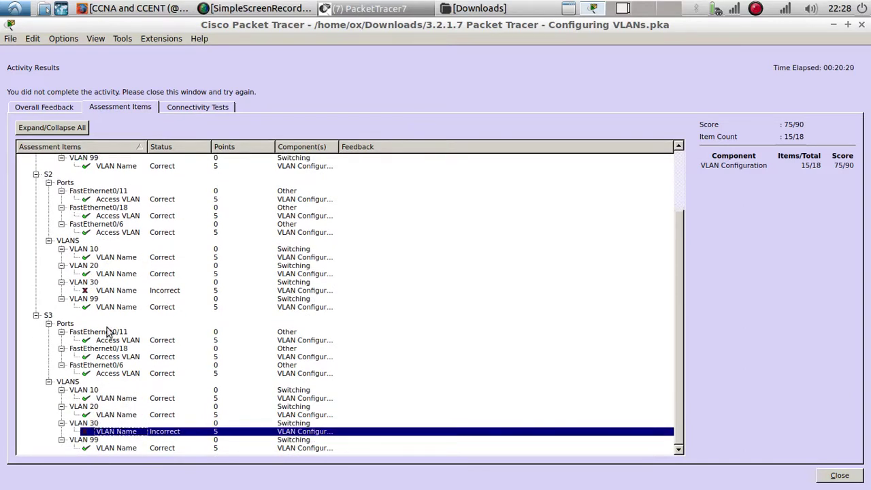
left_click(100, 291)
scroll(104, 235, "up", 3)
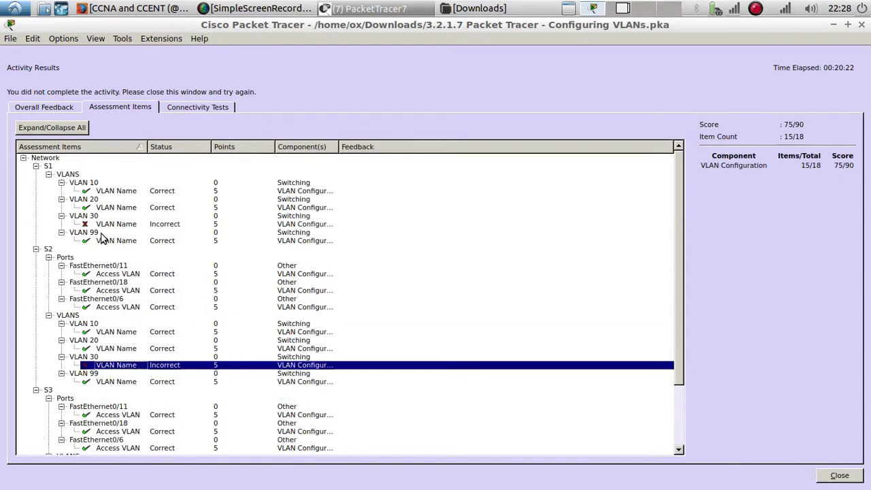
left_click(105, 226)
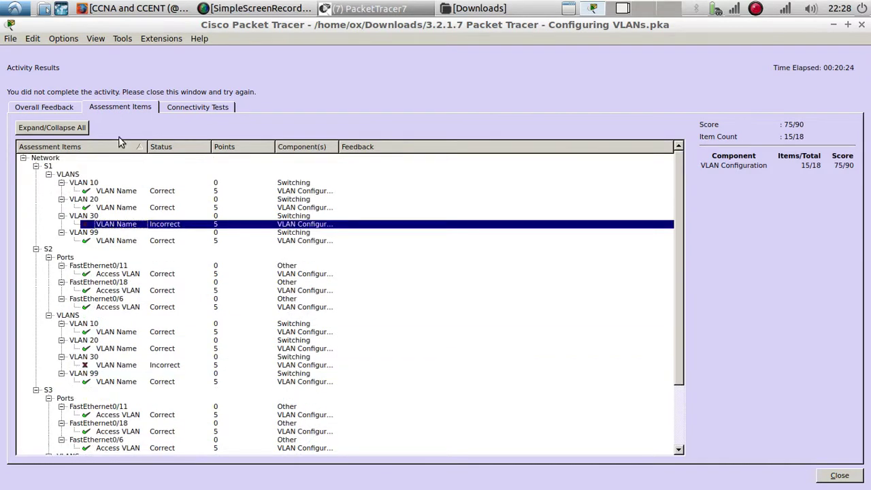
left_click(368, 10)
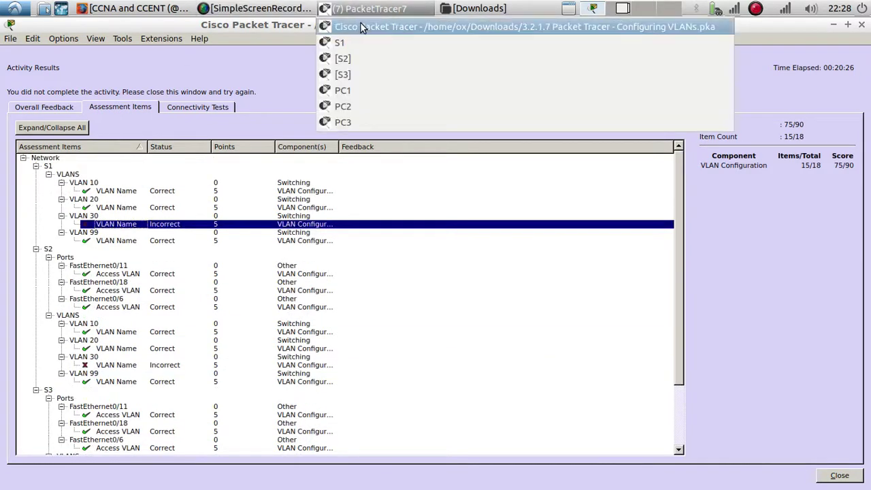
left_click(838, 477)
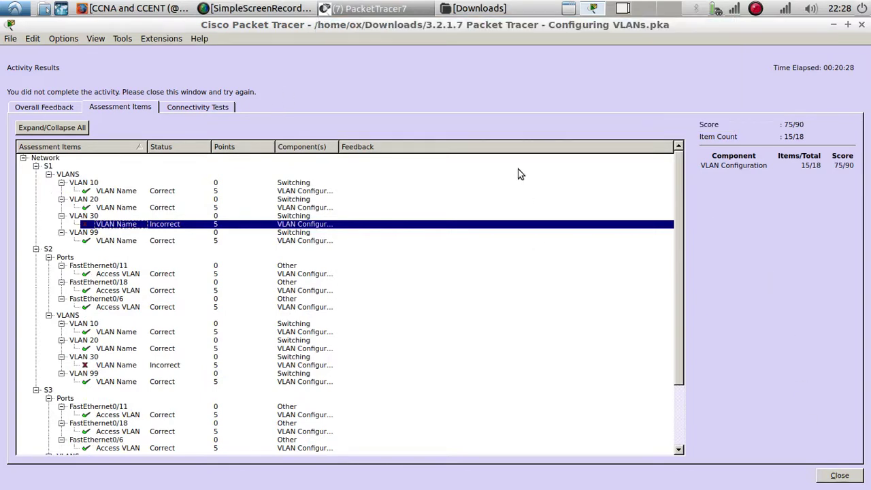
left_click(841, 476)
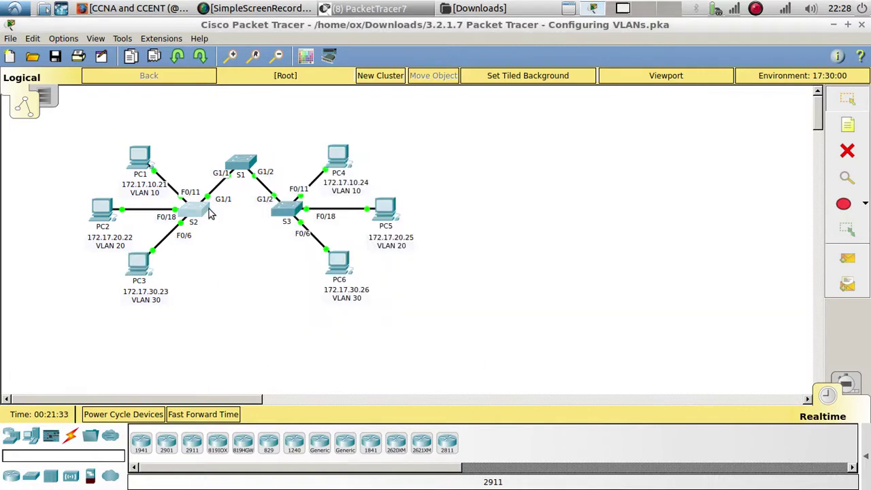
left_click(212, 213)
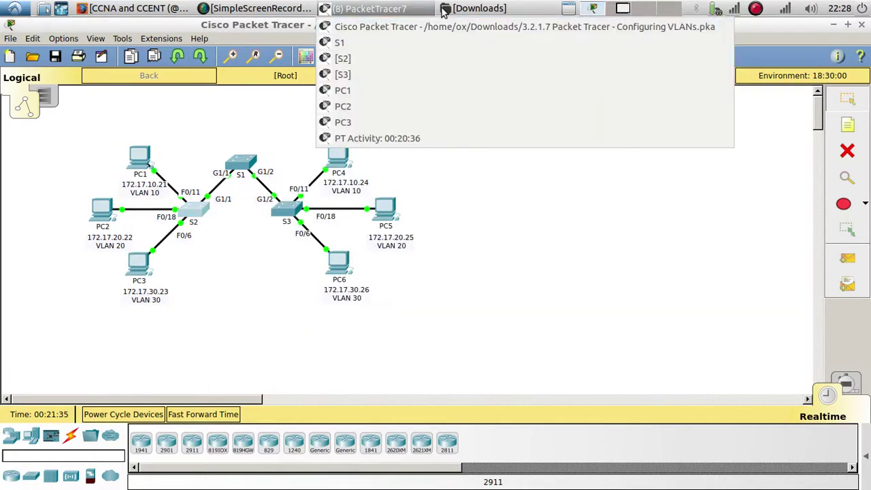
left_click(622, 10)
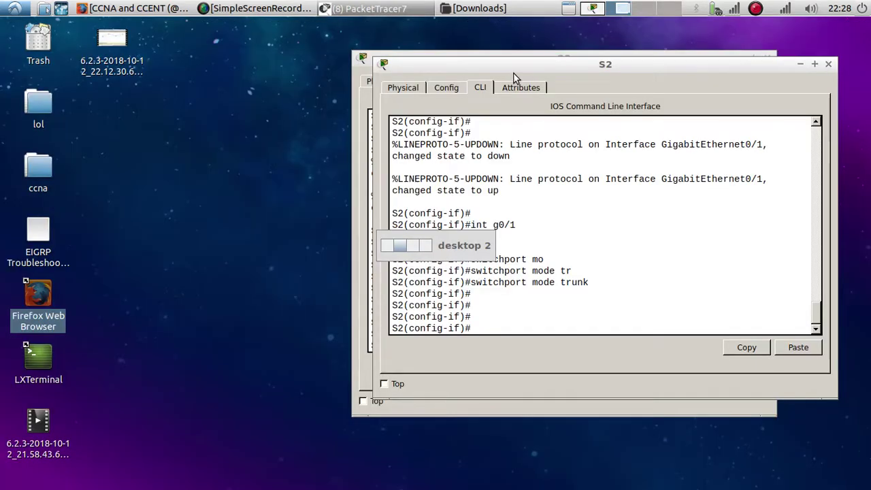
left_click_drag(514, 74, 503, 104)
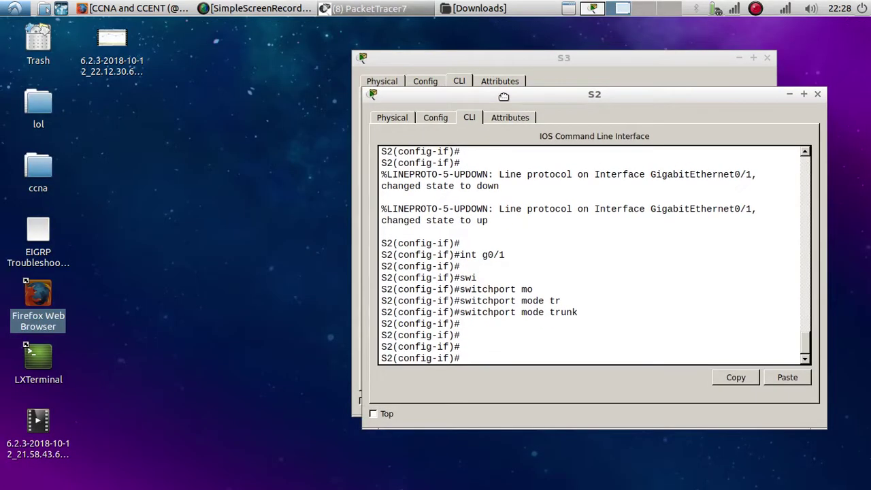
left_click(599, 11)
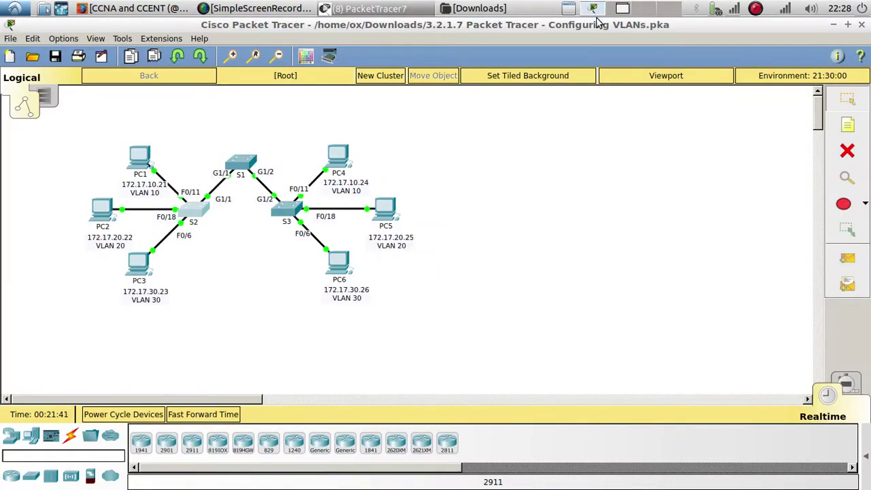
Reopen the activity instructions maximized and copy the VLAN 30 name Guest(Default) from Part 2, Step 1
left_click(344, 9)
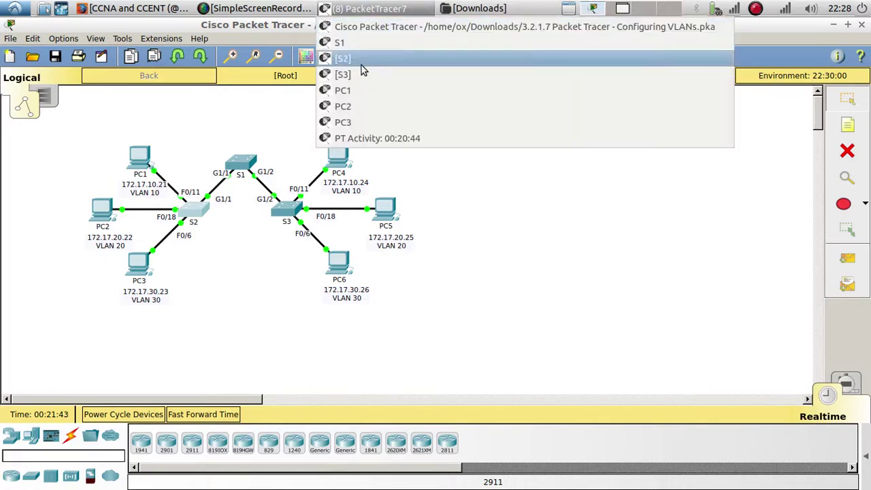
left_click(367, 140)
left_click_drag(329, 160, 420, 118)
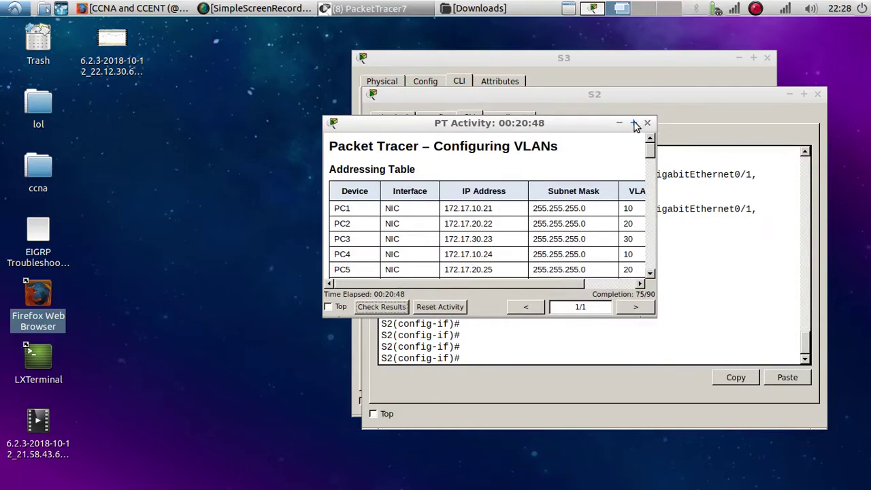
left_click(633, 122)
scroll(234, 272, "down", 10)
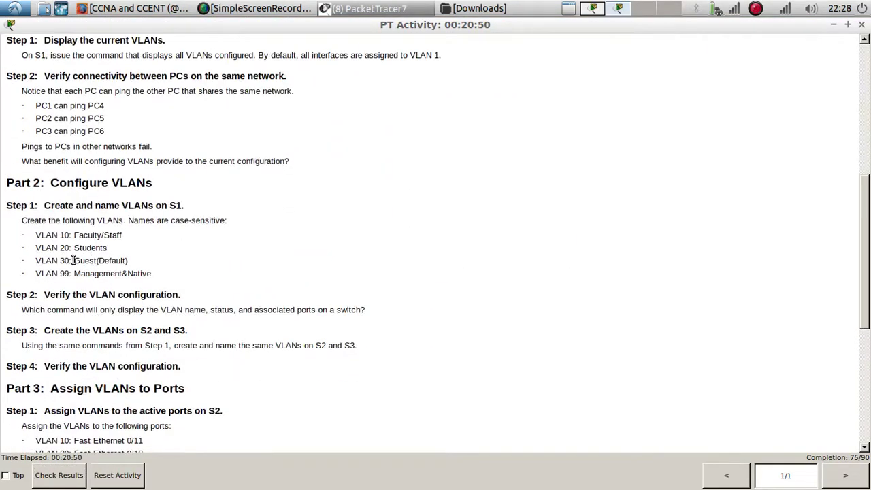
left_click_drag(73, 261, 127, 261)
key("ctrl+c")
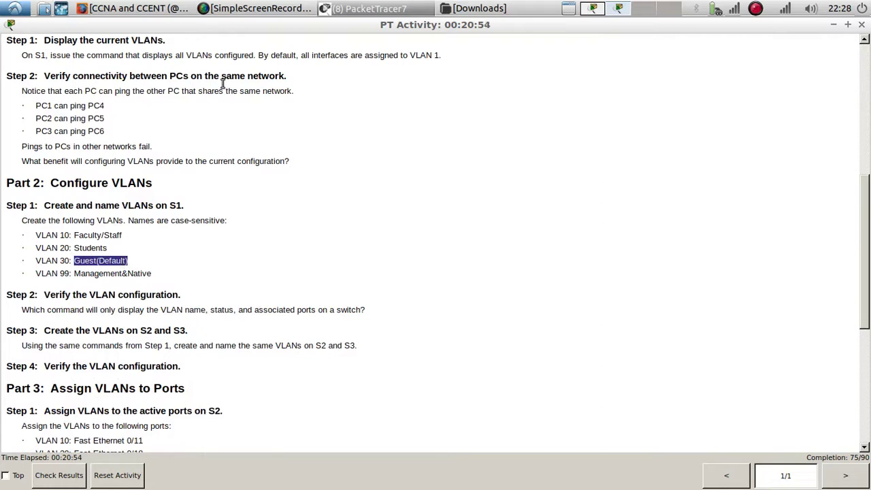
Rename VLAN 30 on switch S1 as Guest(Default) from its command line, using the copied name
left_click(371, 8)
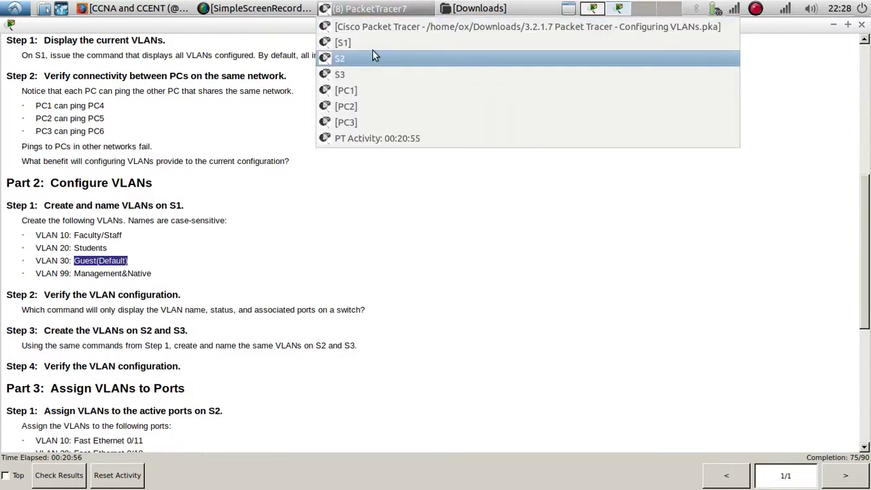
left_click(373, 41)
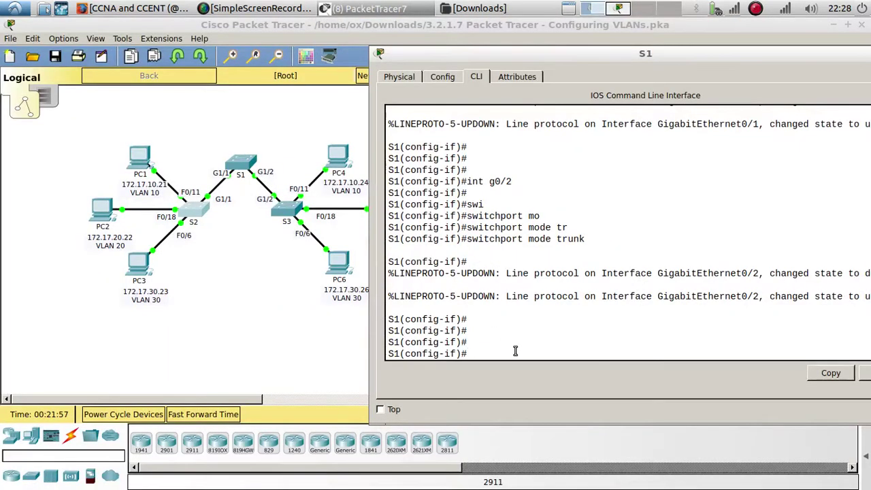
type("vlan 30")
key("Return")
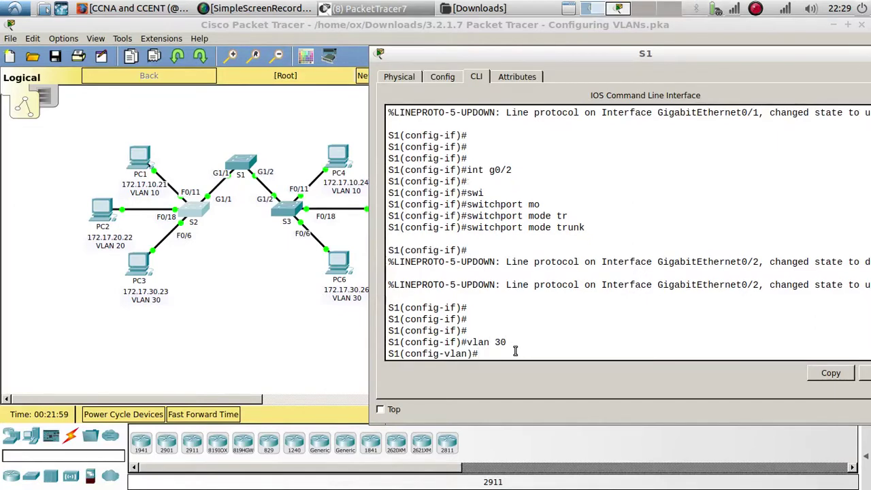
type("name")
right_click(516, 351)
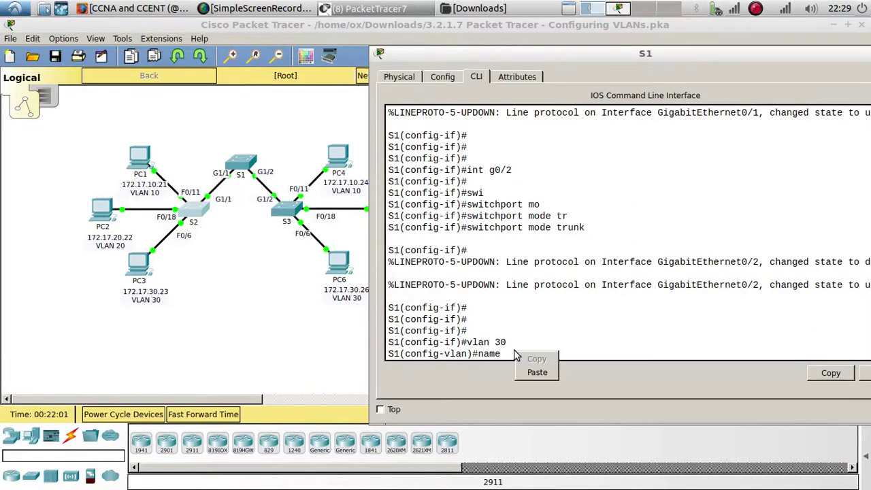
left_click(525, 372)
key("Return")
key("Return")
key("Return")
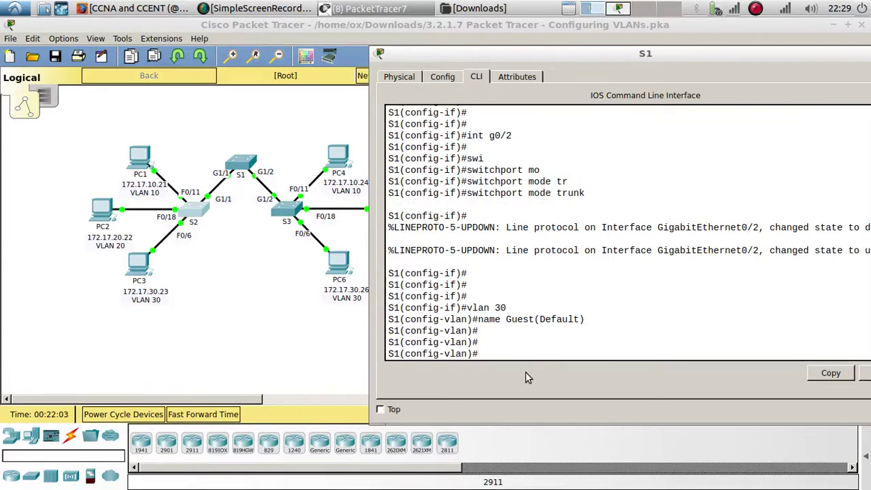
Rename VLAN 30 on switch S2 as Guest(Default) and exit VLAN configuration mode
left_click(371, 8)
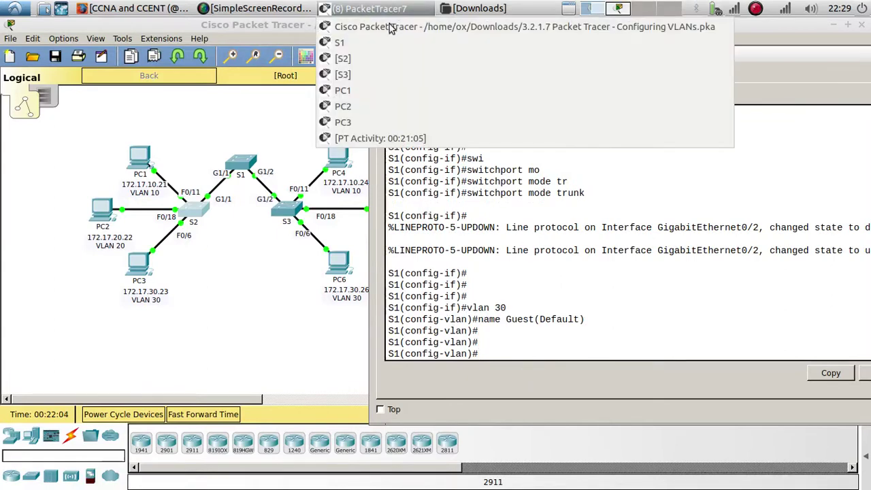
left_click(387, 63)
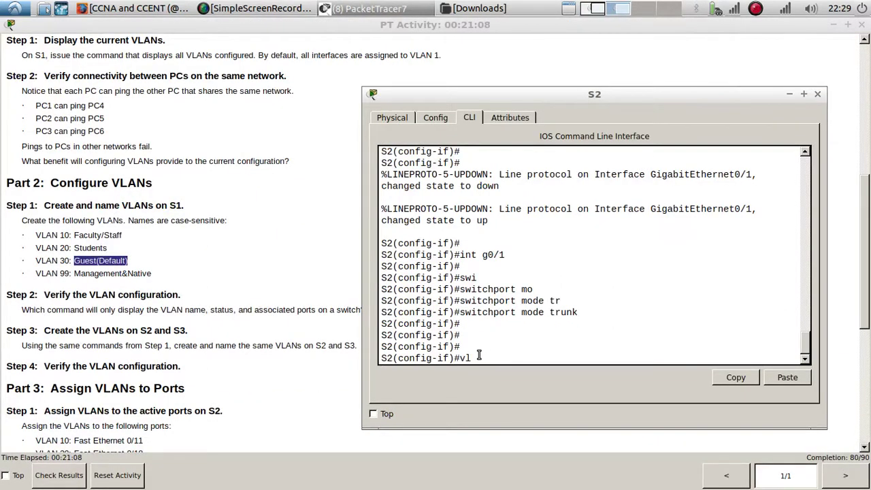
type("vlan 30")
key("Return")
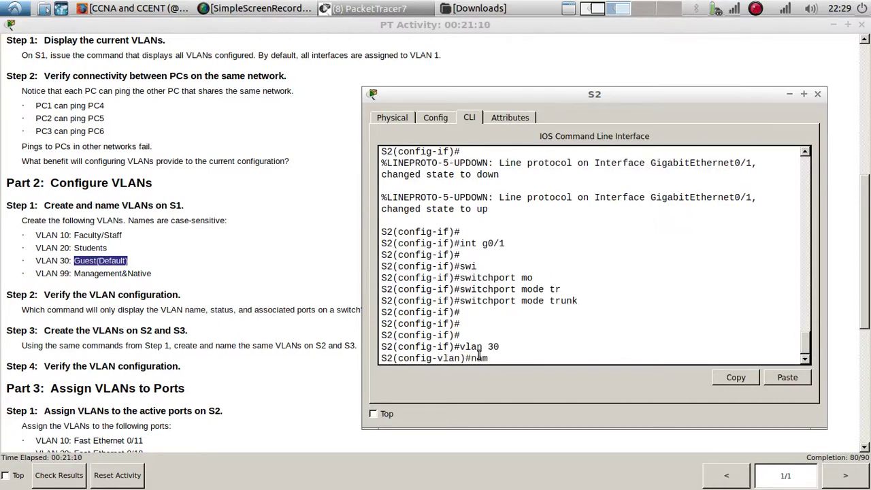
type("name")
left_click(805, 378)
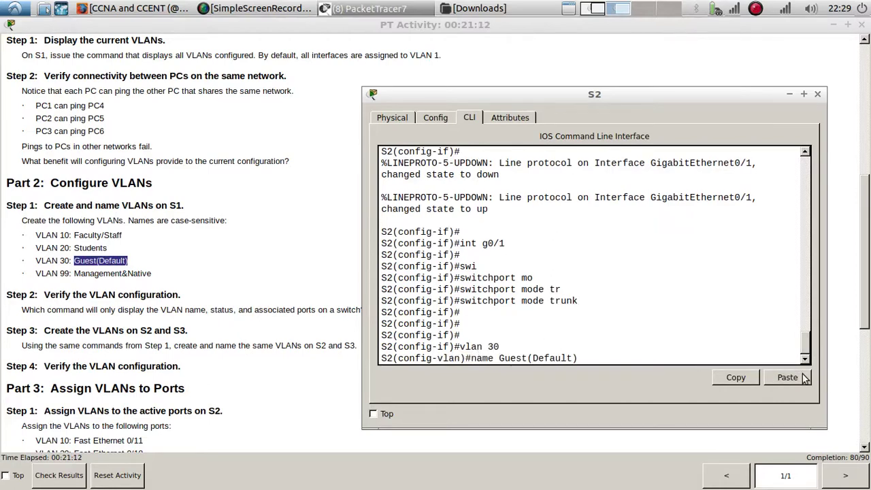
key("Return")
key("Return")
type("exit")
key("Return")
key("Return")
key("Return")
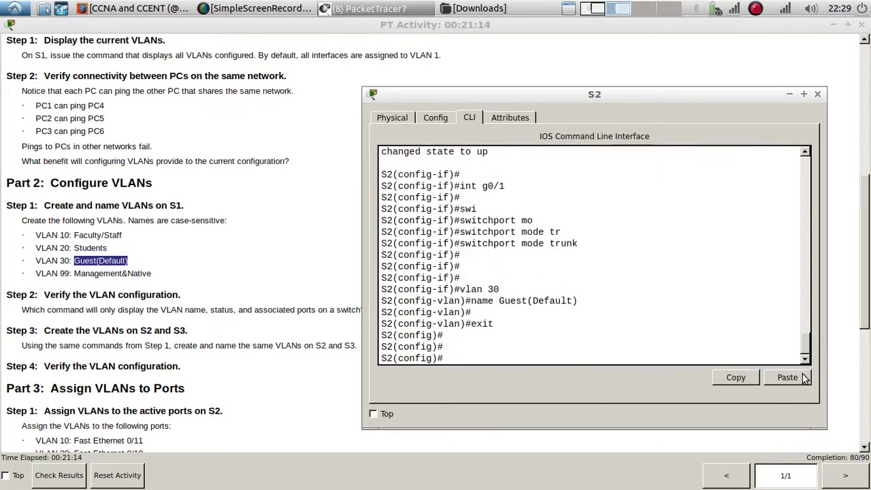
Rename VLAN 30 on switch S3 as Guest(Default) using the copied name, and exit VLAN configuration mode
left_click(393, 8)
left_click(366, 75)
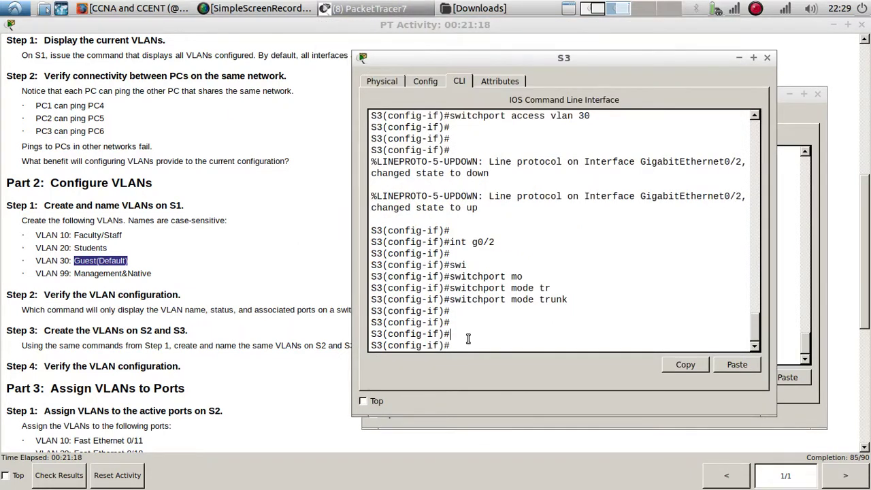
type("vlan 30")
key("Return")
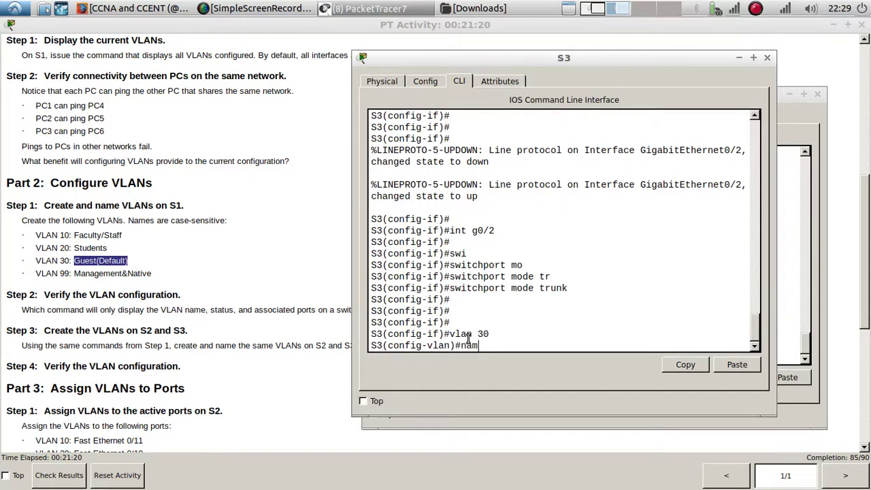
type("name")
left_click(728, 369)
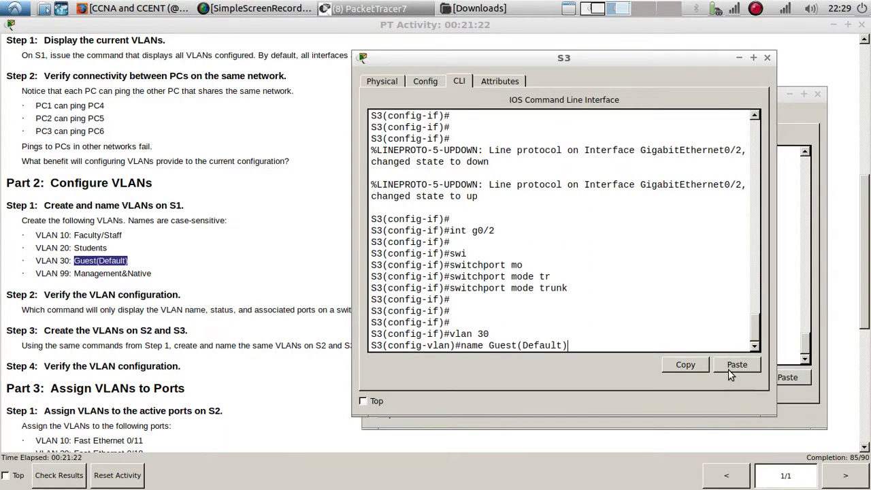
key("Return")
key("Return")
key("Return")
key("Return")
type("exi")
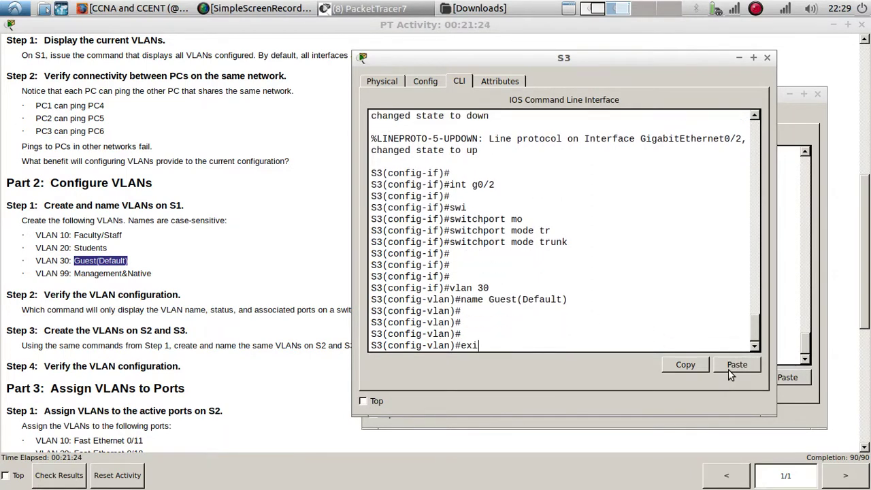
type("t")
key("Return")
key("Return")
Return to switch S1's command line and exit VLAN configuration mode
left_click(803, 200)
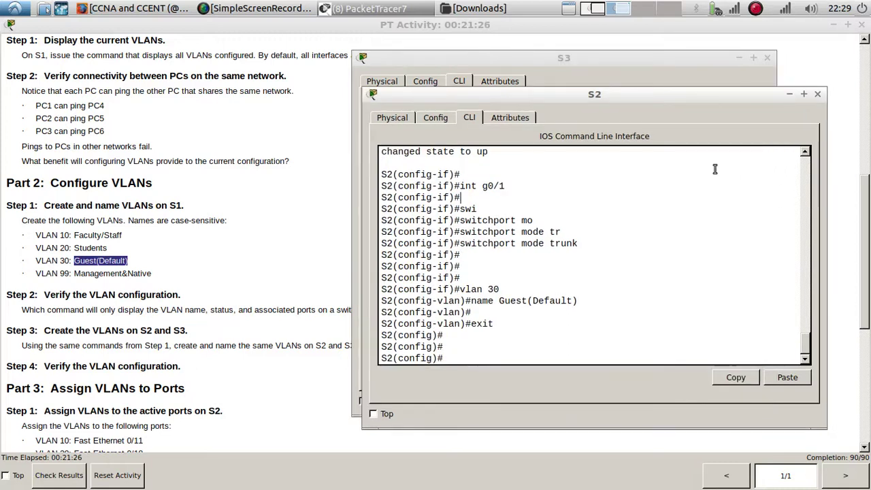
left_click(368, 8)
left_click(368, 42)
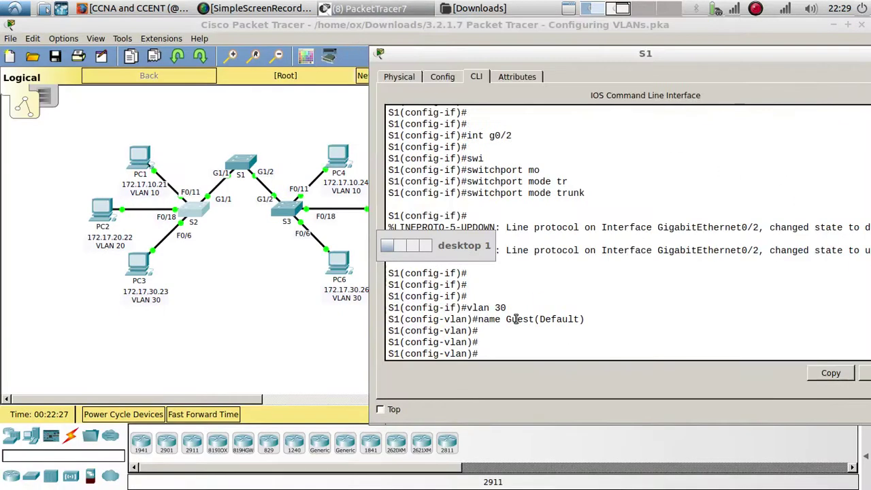
type("exit")
key("Return")
key("Return")
key("Return")
Try to list the VLANs on S1 with show vlan from global configuration mode
type("sh")
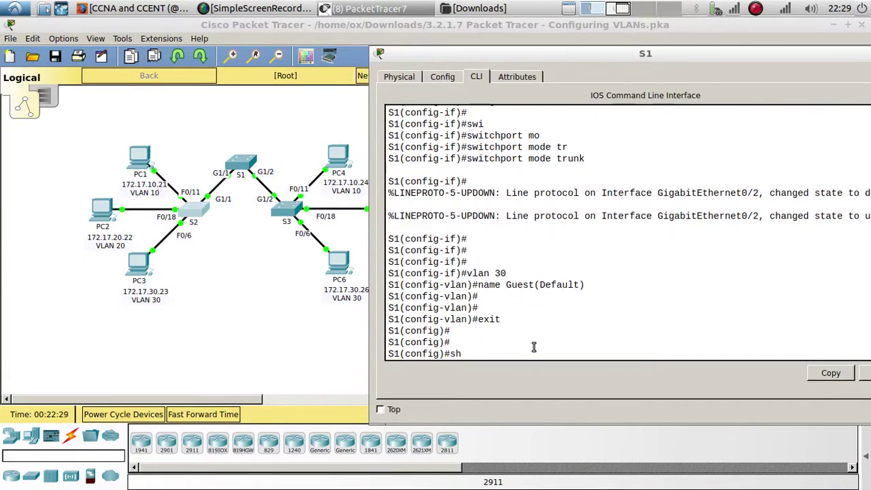
type("ow vlan")
key("Return")
key("Return")
key("Return")
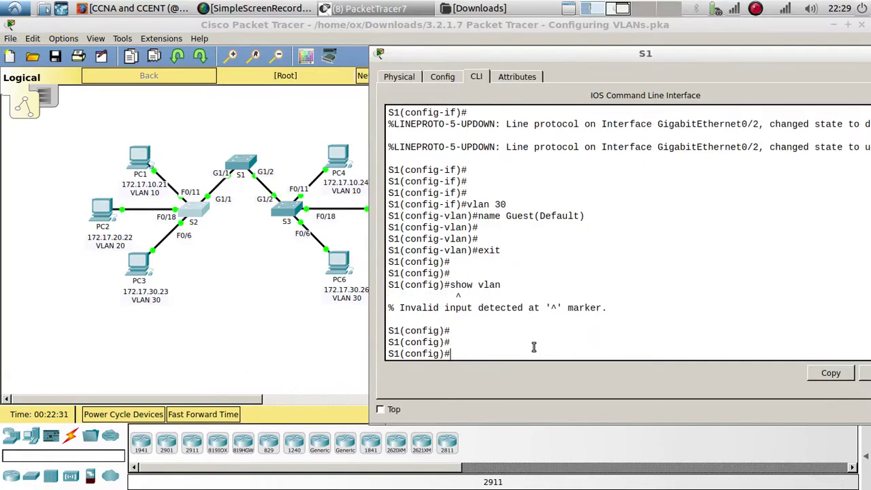
List the VLANs on S1 with do show vlan and highlight the VLAN 30 name
type("do show vlan")
key("Return")
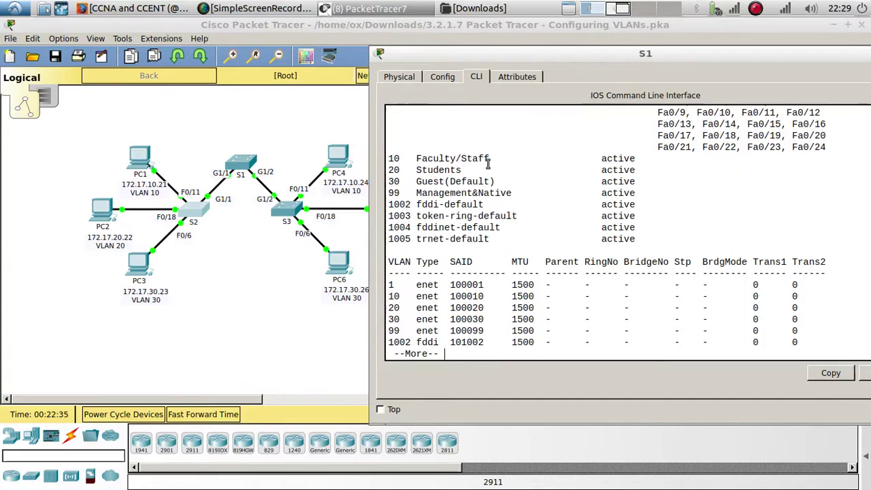
left_click_drag(495, 181, 421, 182)
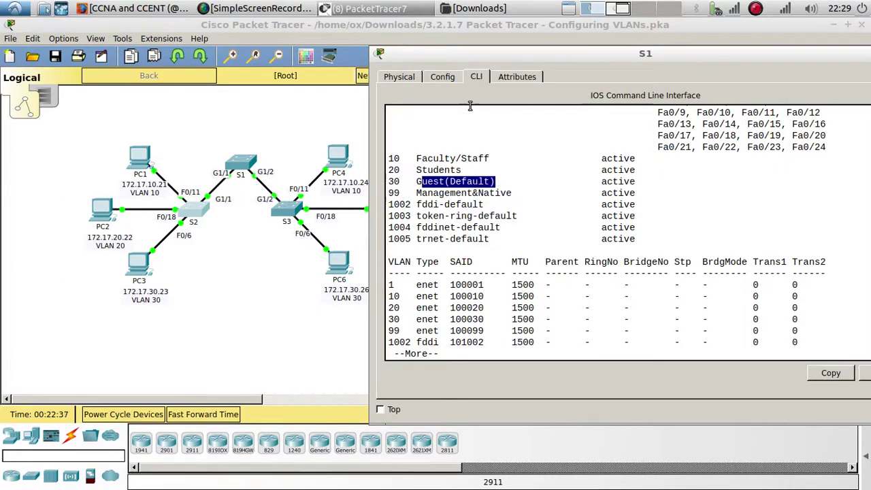
List the VLANs on switch S2 with do show vlan and page through the output to the prompt
left_click(402, 9)
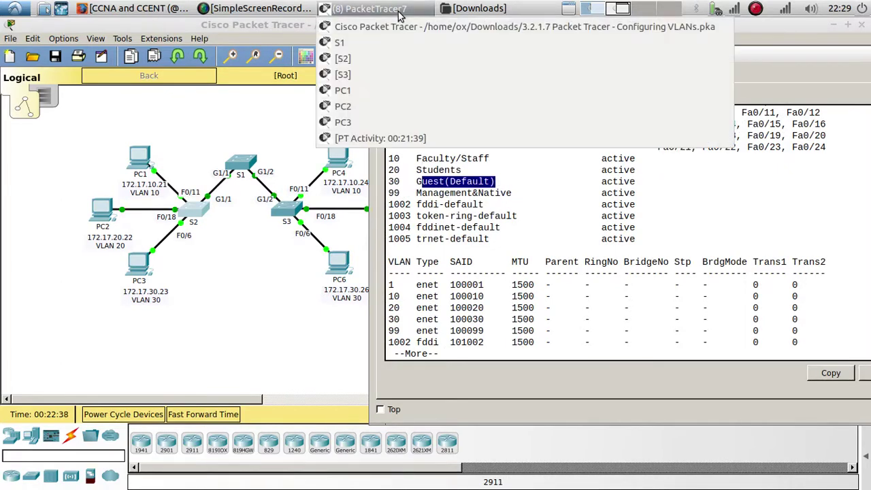
left_click(369, 60)
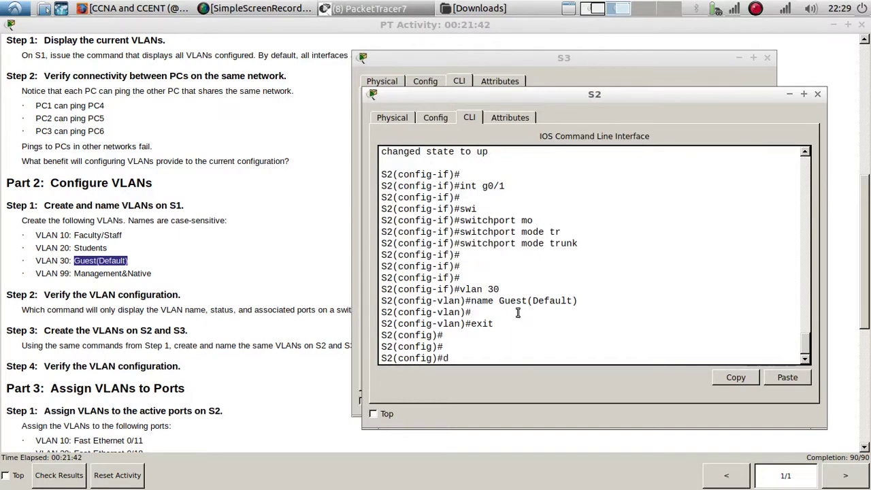
type("n")
key("Return")
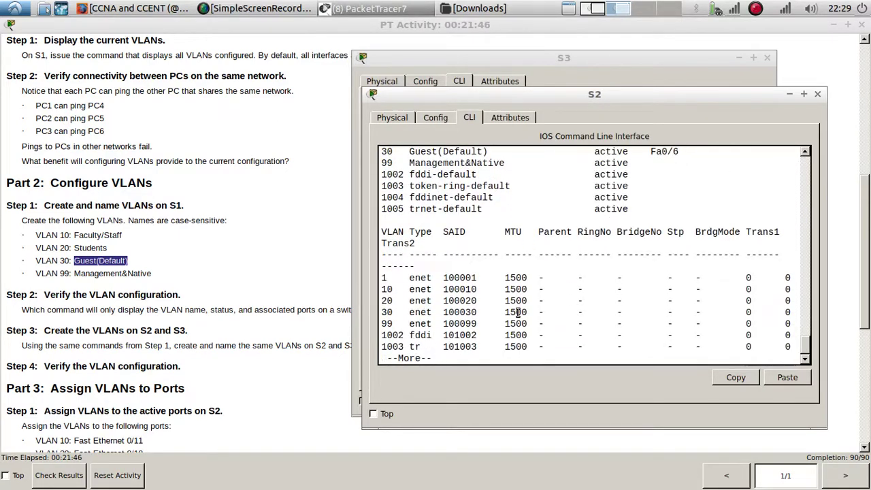
key("Return")
key("Return")
key("Return")
key("Return")
key("Return")
key("Return")
key("Return")
key("Return")
key("Return")
key("Return")
key("Return")
key("Return")
key("Return")
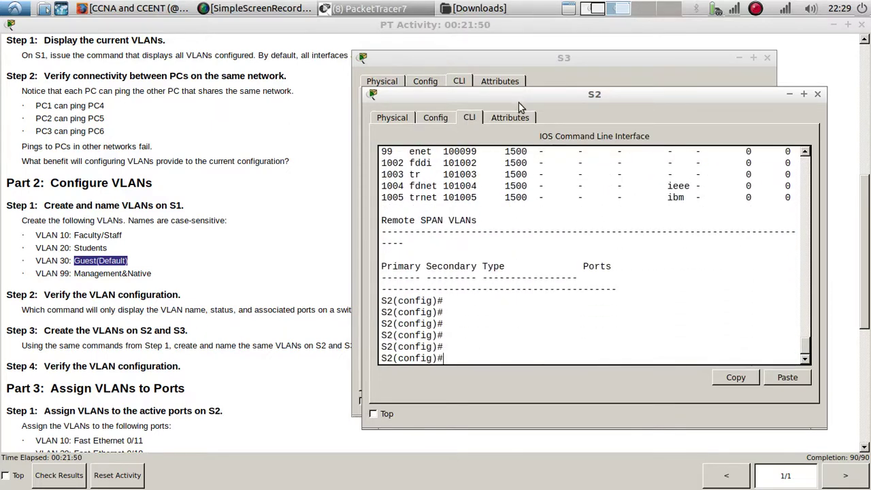
Check the activity results and read through the overall feedback message
left_click_drag(519, 99, 495, 82)
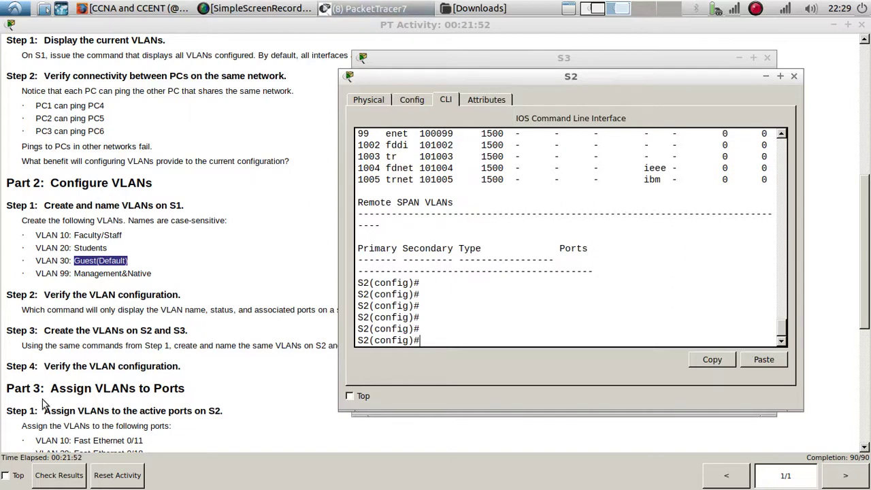
left_click(76, 476)
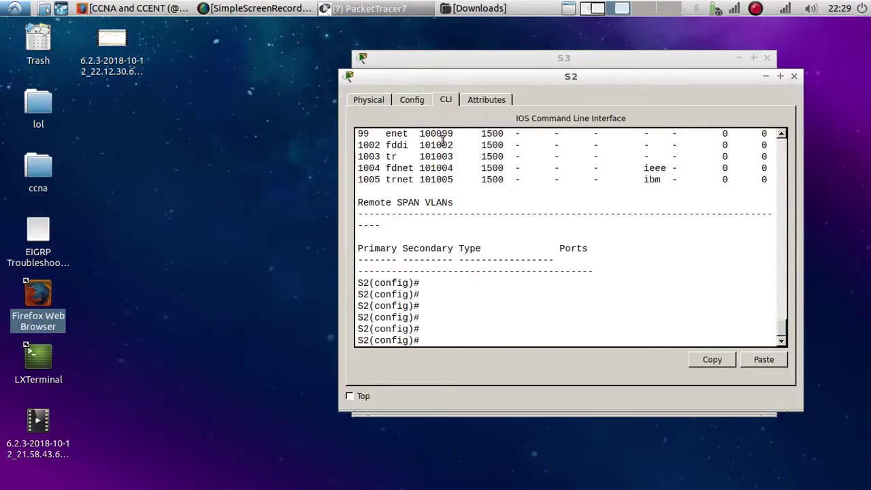
left_click(376, 8)
left_click(371, 27)
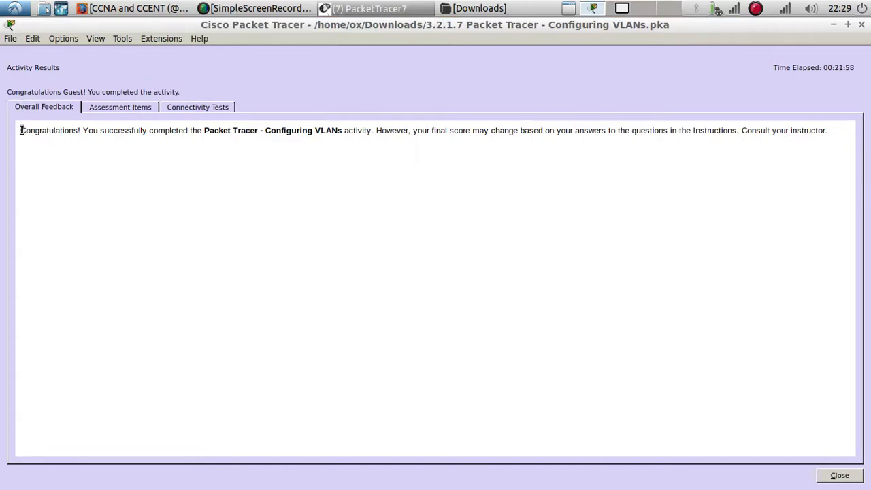
left_click_drag(21, 132, 737, 130)
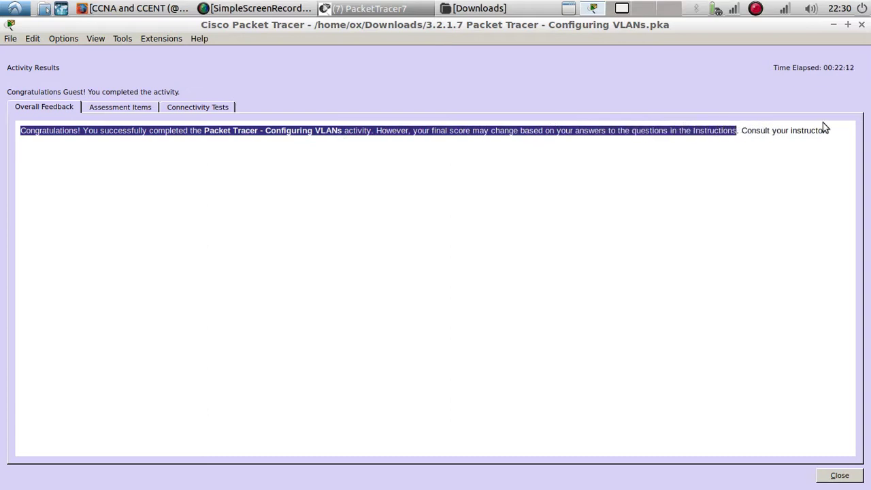
left_click_drag(829, 134, 22, 135)
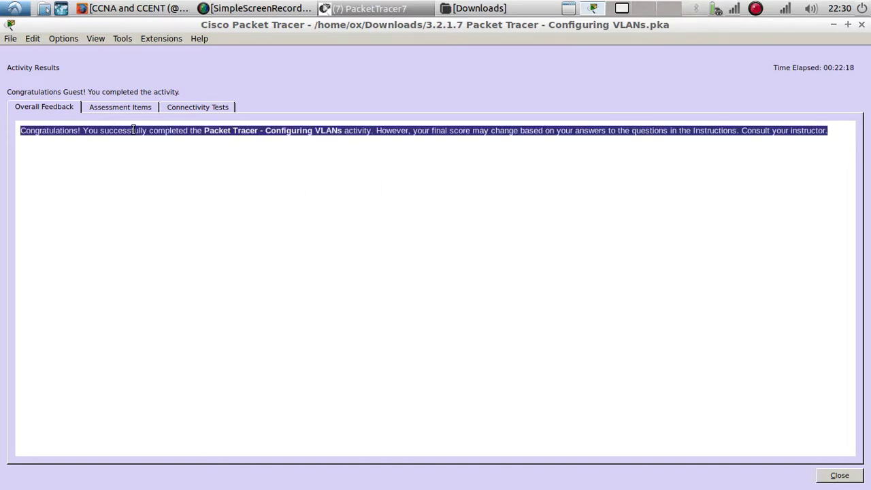
double_click(47, 131)
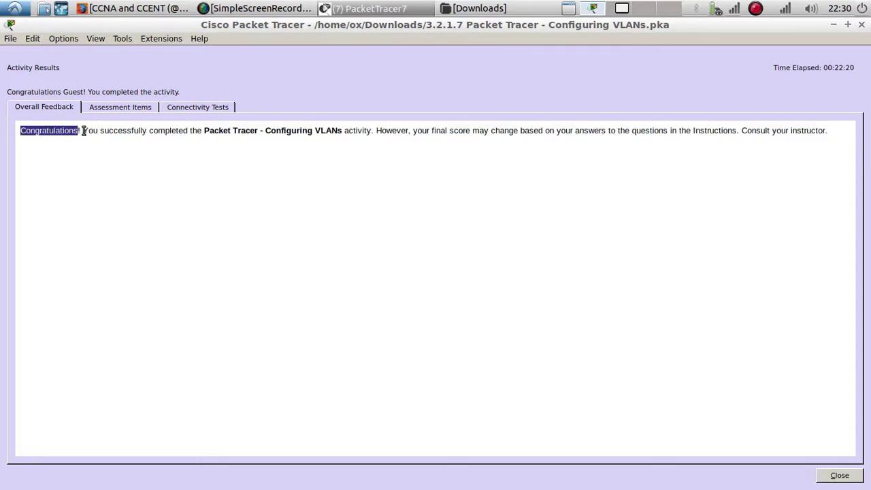
left_click_drag(83, 131, 375, 126)
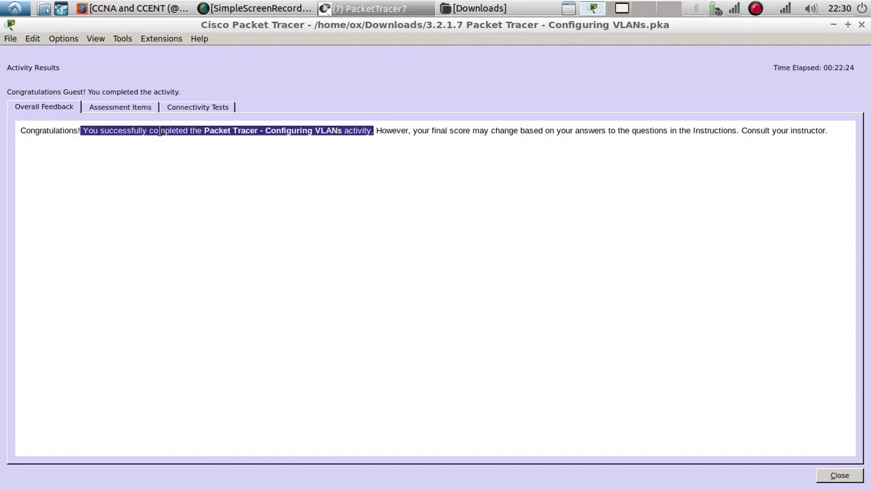
Review the assessment items for S1, S2 and S3, and collapse each switch's entries
left_click(115, 109)
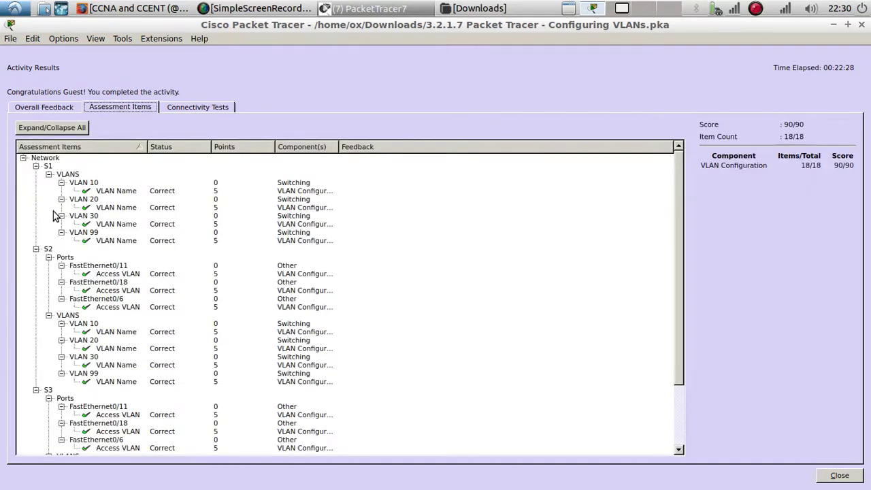
scroll(100, 275, "down", 3)
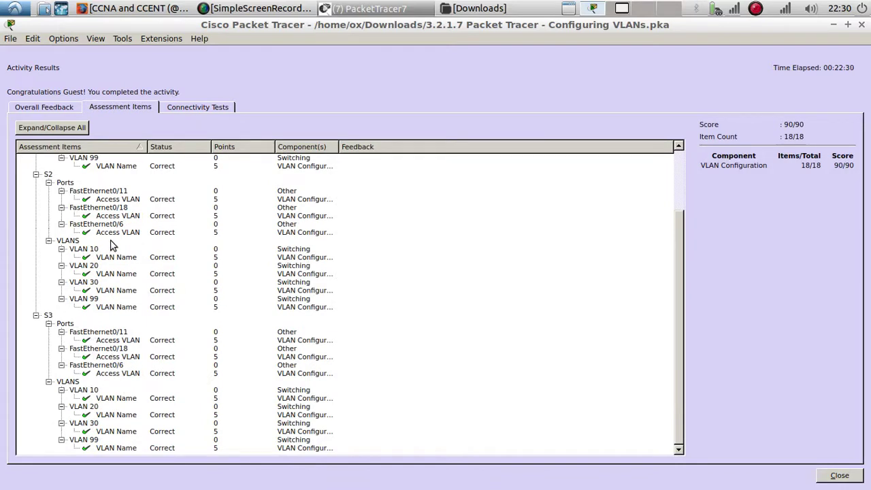
scroll(85, 282, "up", 3)
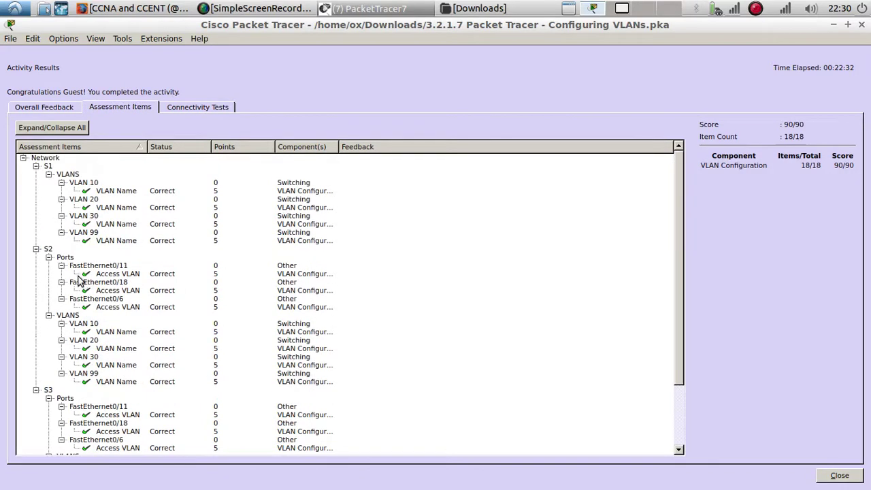
left_click(36, 250)
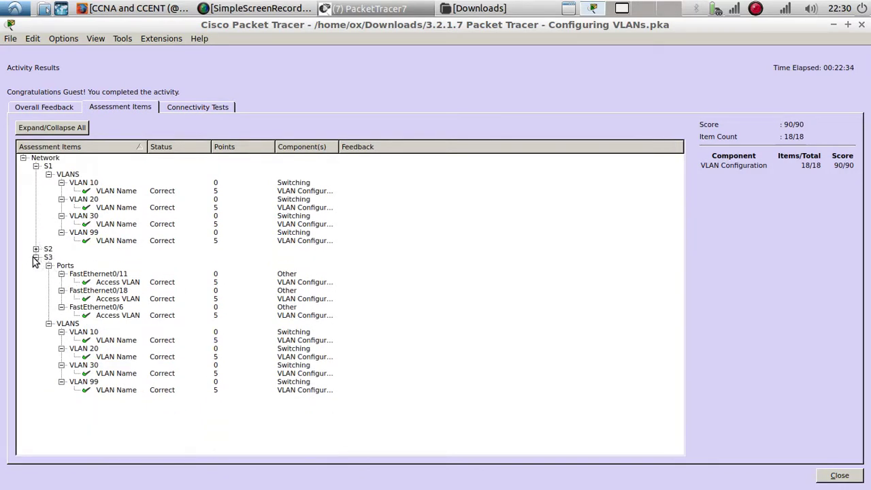
left_click(37, 258)
left_click(36, 166)
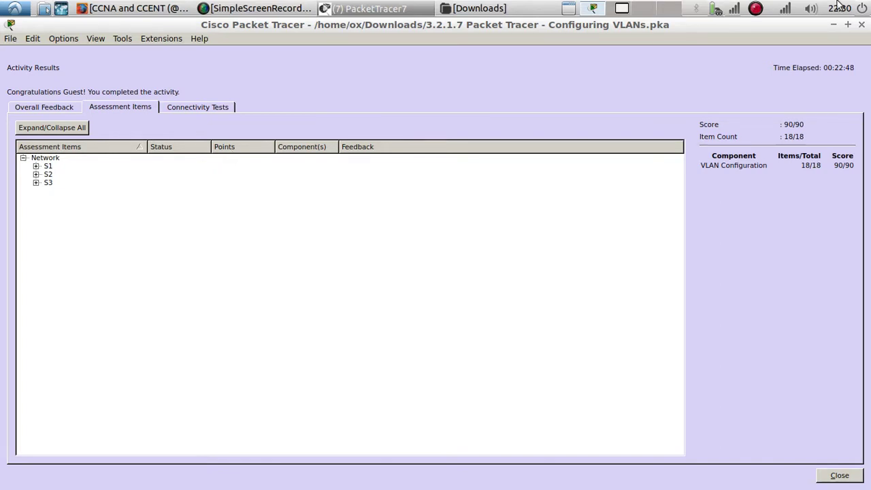
left_click(757, 9)
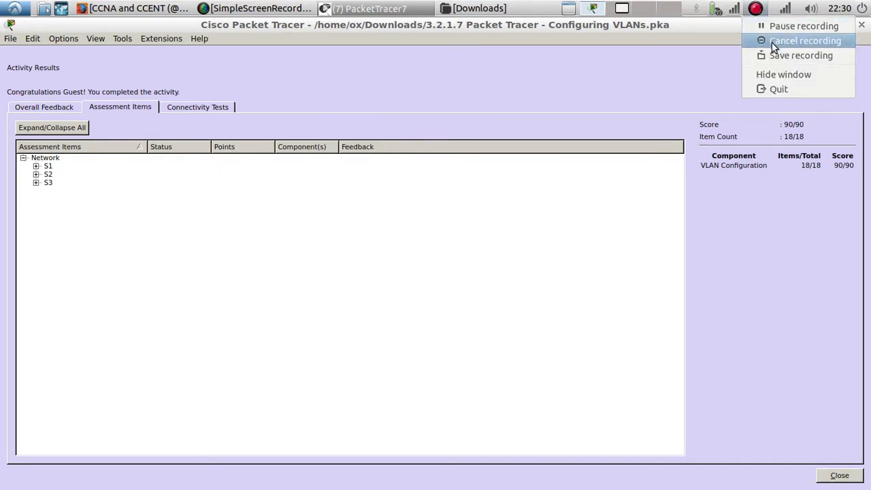